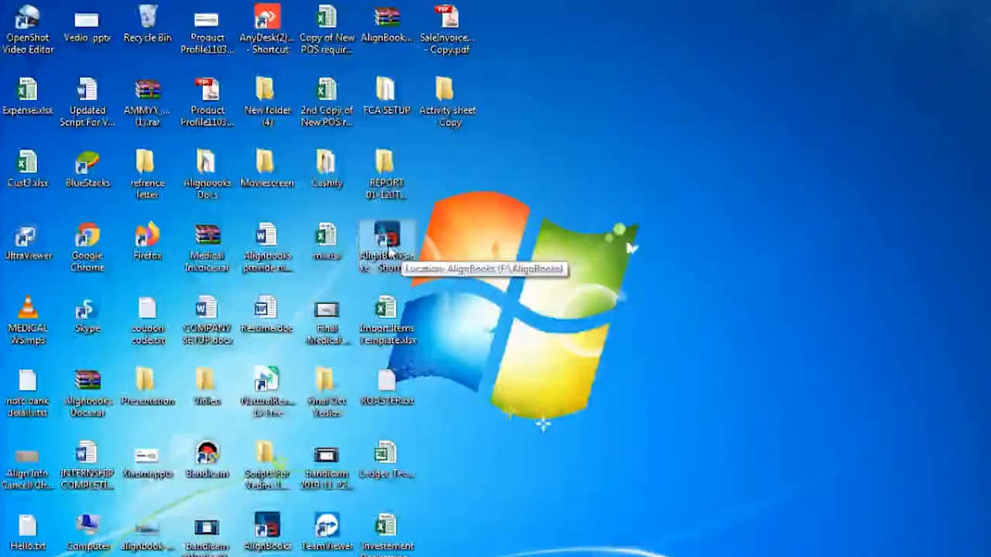
- Switch to the AlignBooks window showing the PRISHA ENTERPRISES dashboard and open its Company Setup
mouse_move(514, 556)
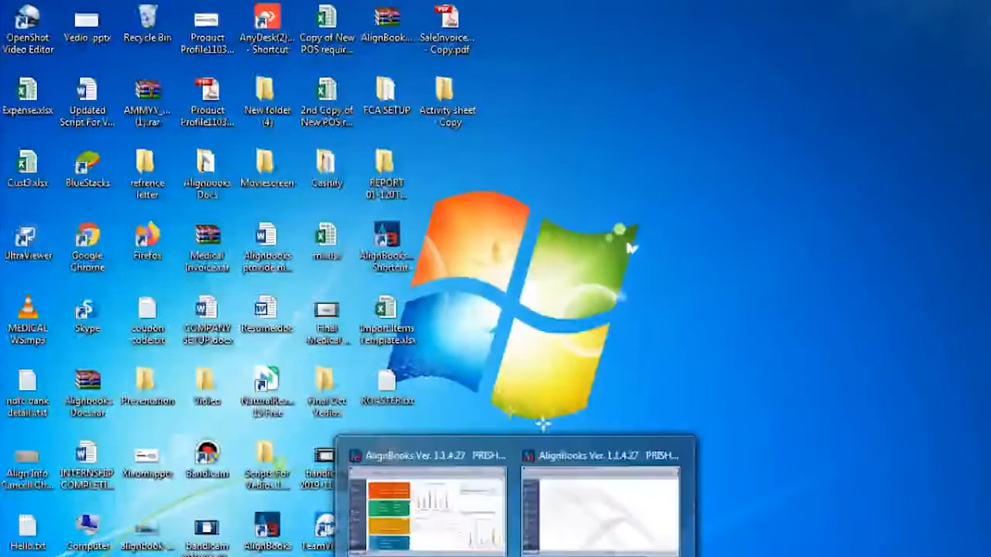
click(475, 548)
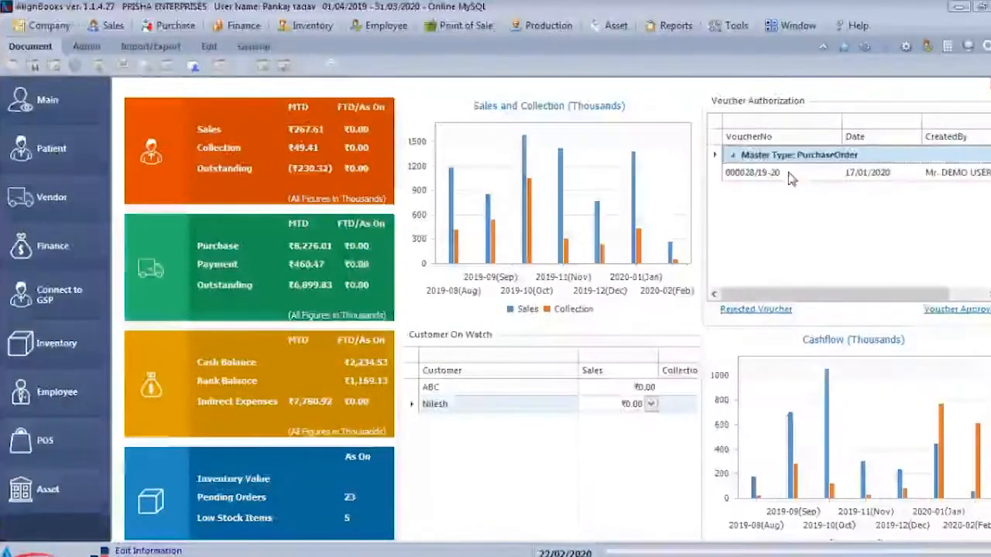
click(906, 47)
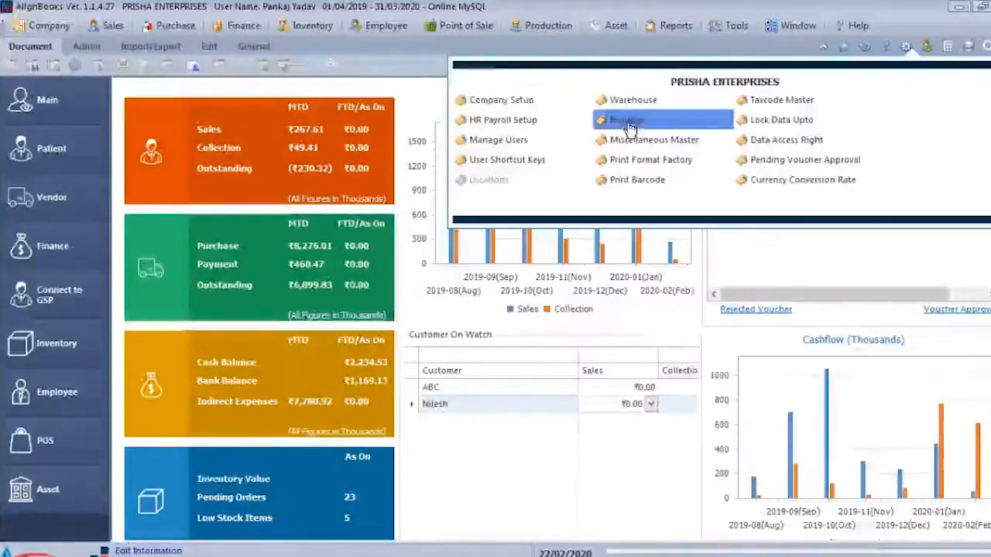
click(531, 107)
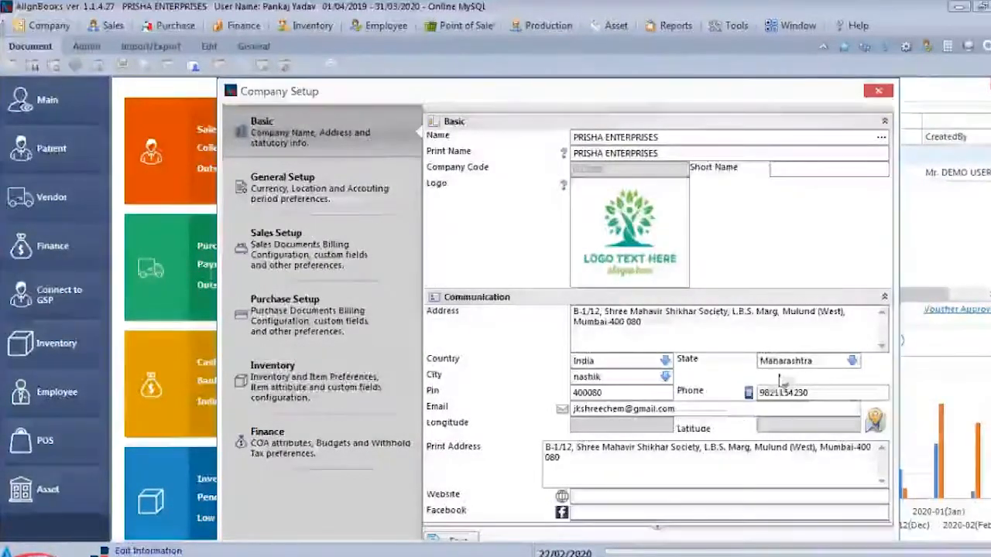
- Review the company's communication and statutory details in the Basic section of Company Setup
scroll(663, 532, down, 1)
scroll(663, 532, down, 5)
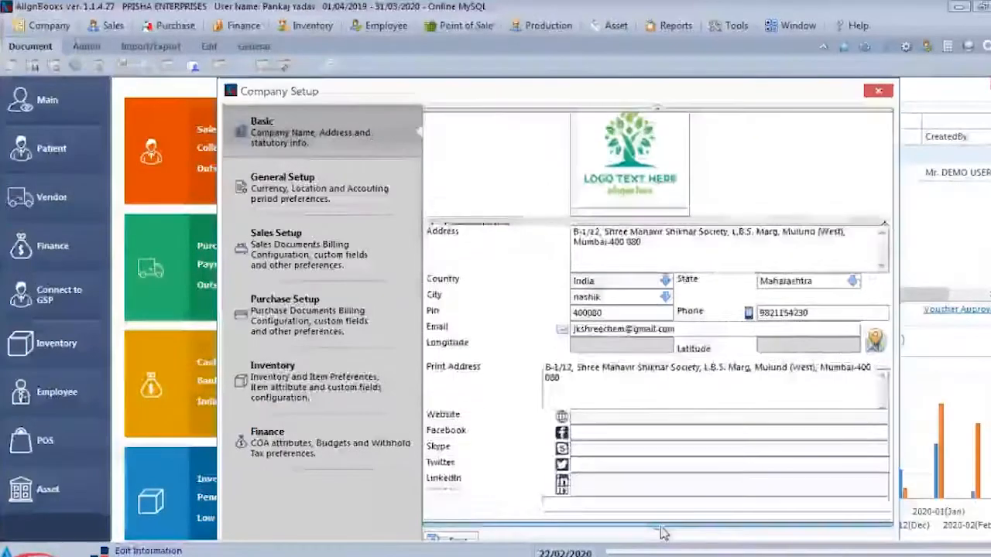
scroll(663, 532, down, 4)
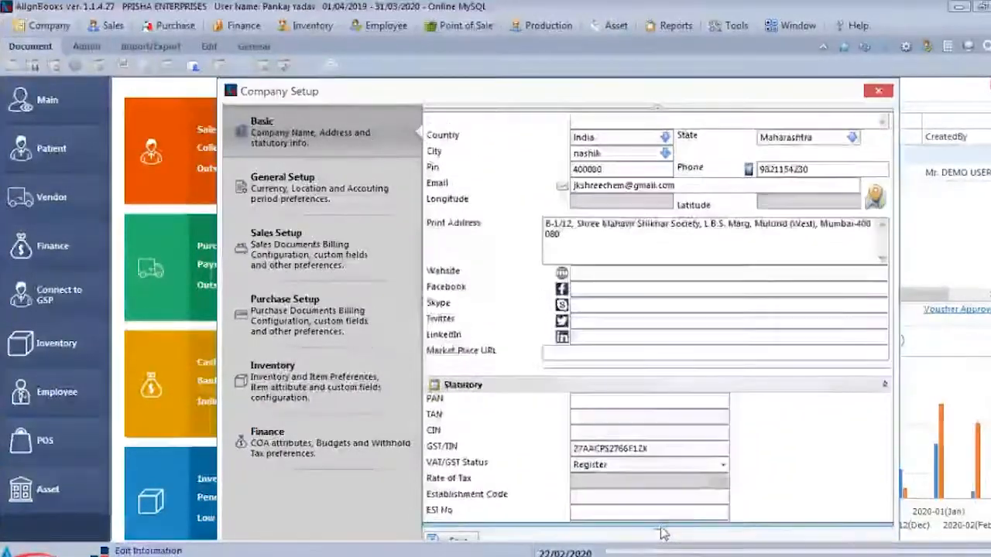
scroll(663, 532, down, 1)
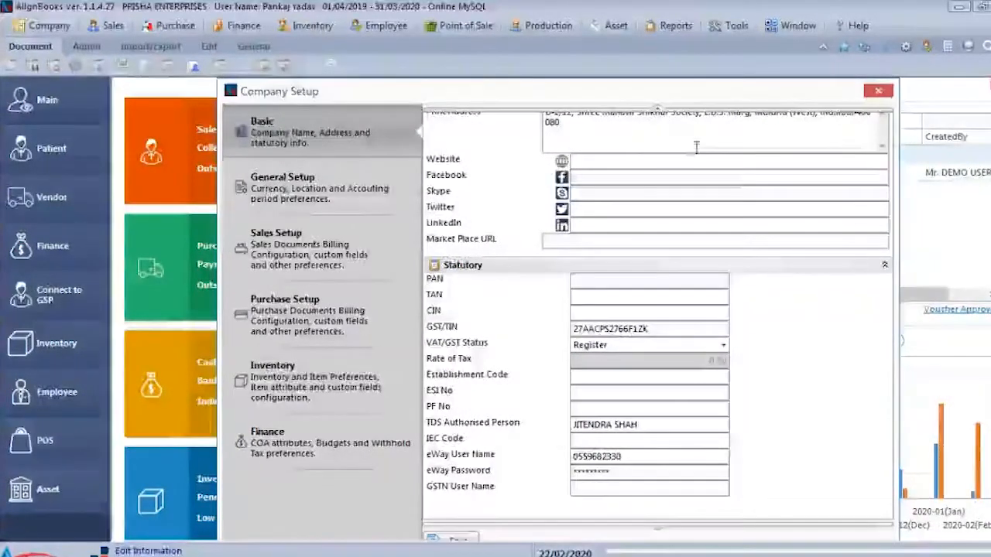
- Open General Setup and view the options for Tax Applicable In Sales/Purchase, leaving GST selected
click(336, 203)
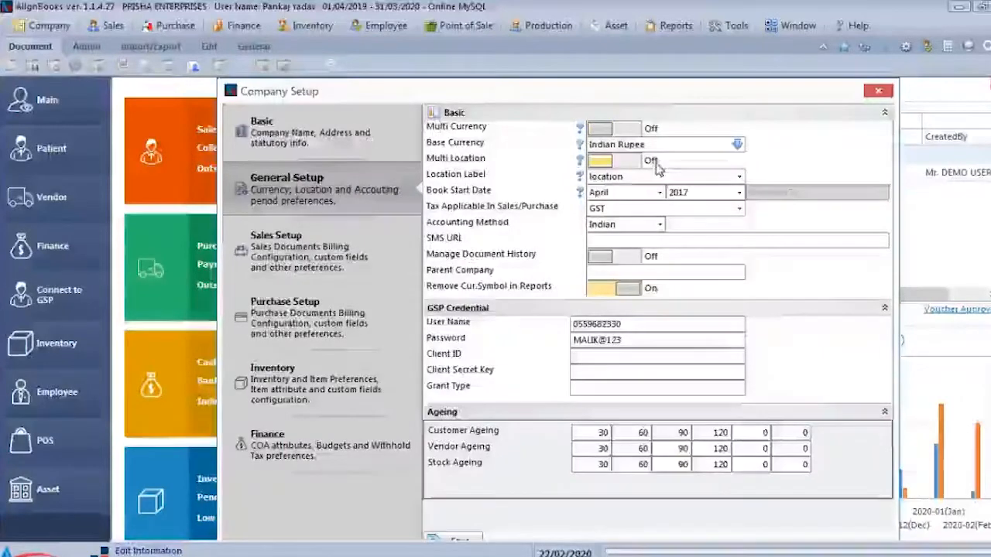
click(657, 208)
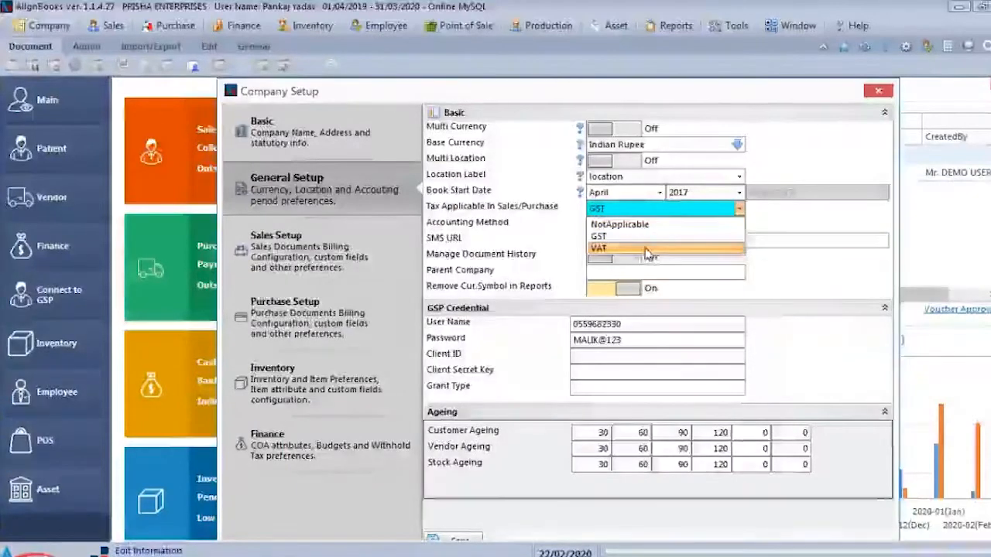
click(797, 238)
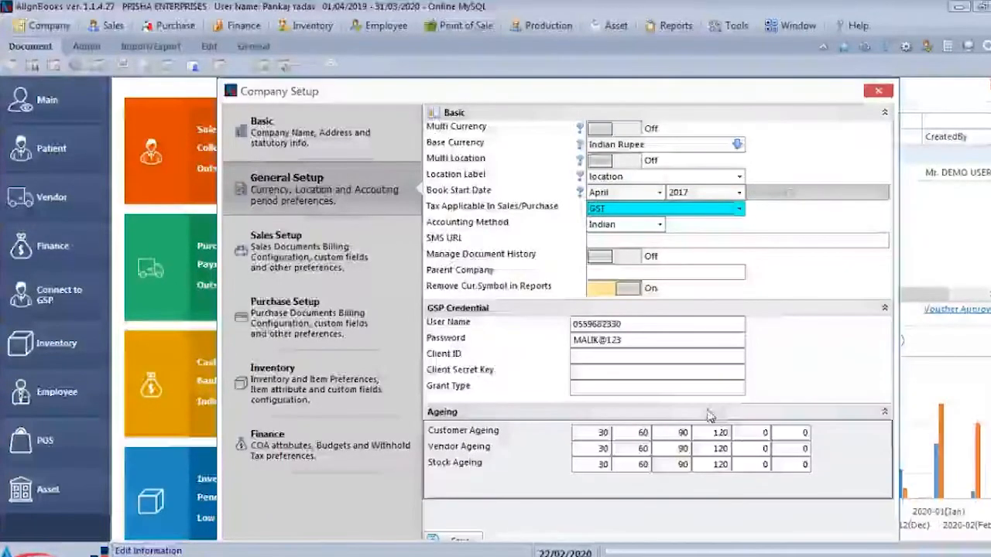
- Open Sales Setup, try the Logistic Details switch and examine the basic sales options
click(354, 272)
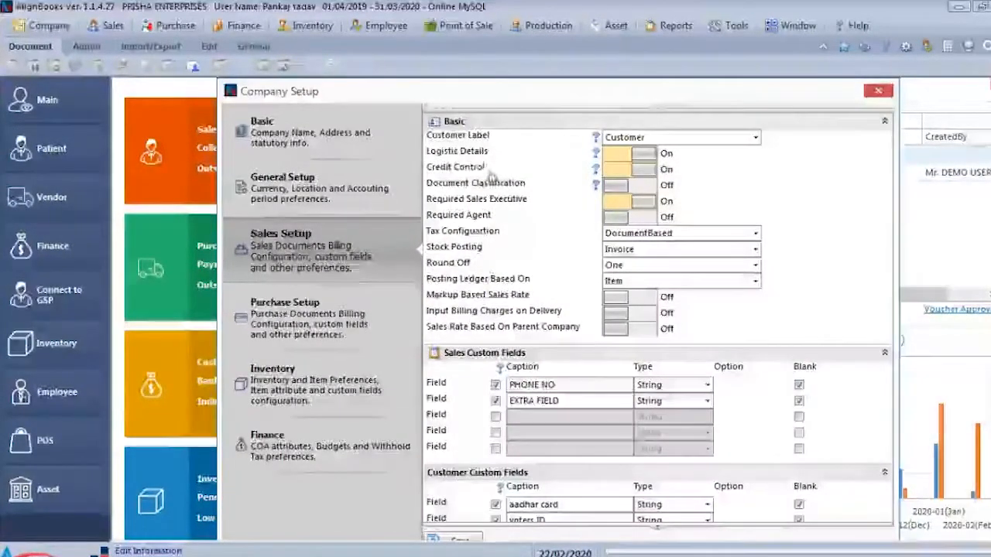
click(631, 154)
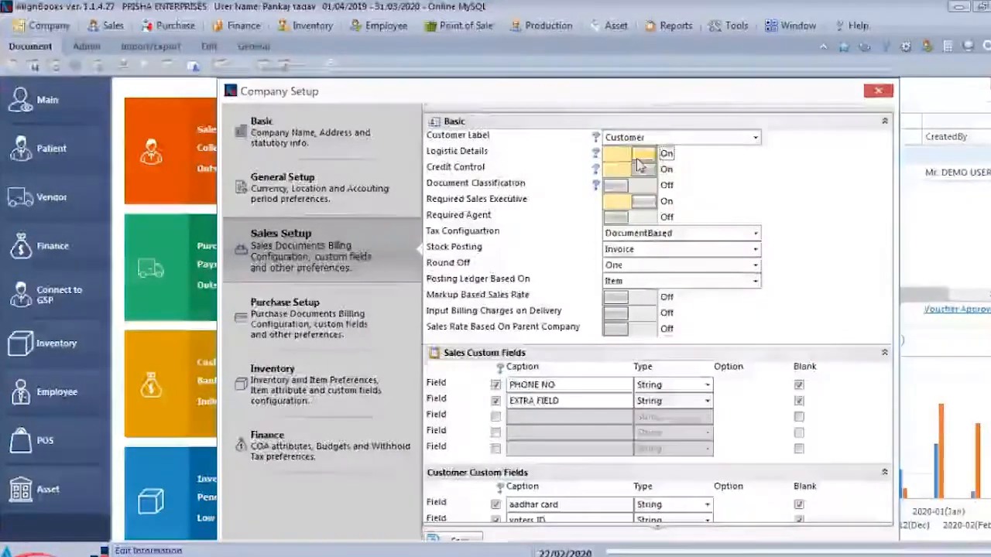
click(636, 159)
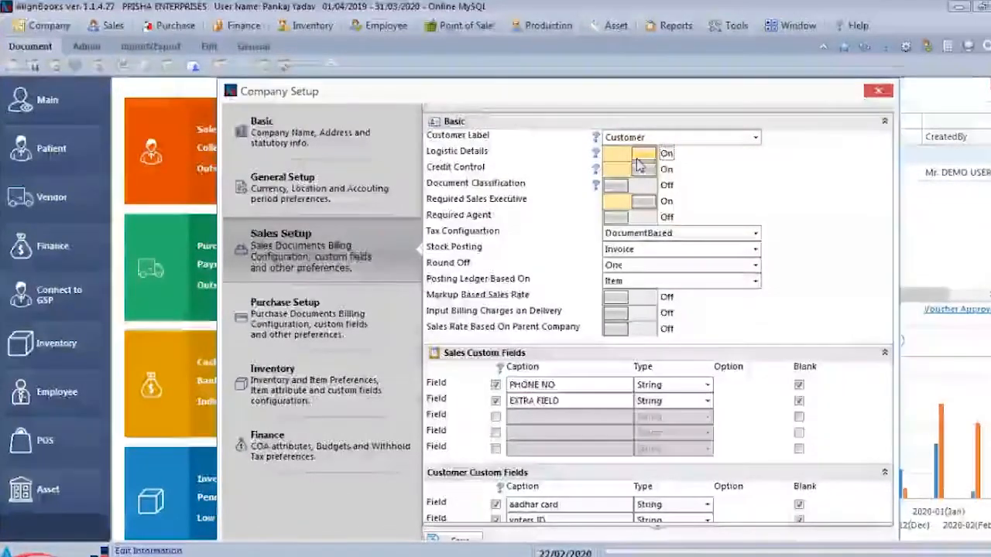
click(659, 184)
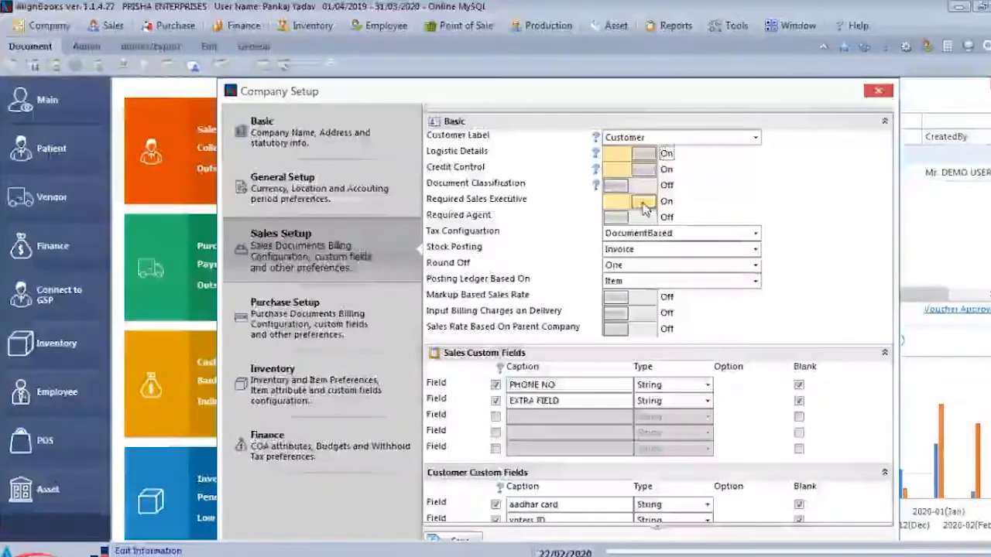
click(636, 216)
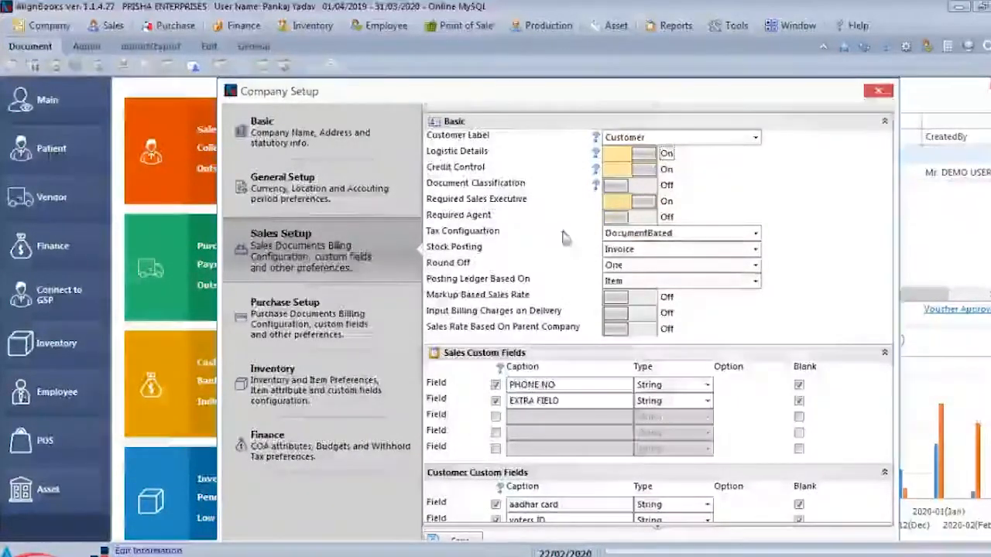
- Select DocumentBased as the sales tax configuration and FixAmount as the Misc1 type in the item-level billing setup
click(642, 234)
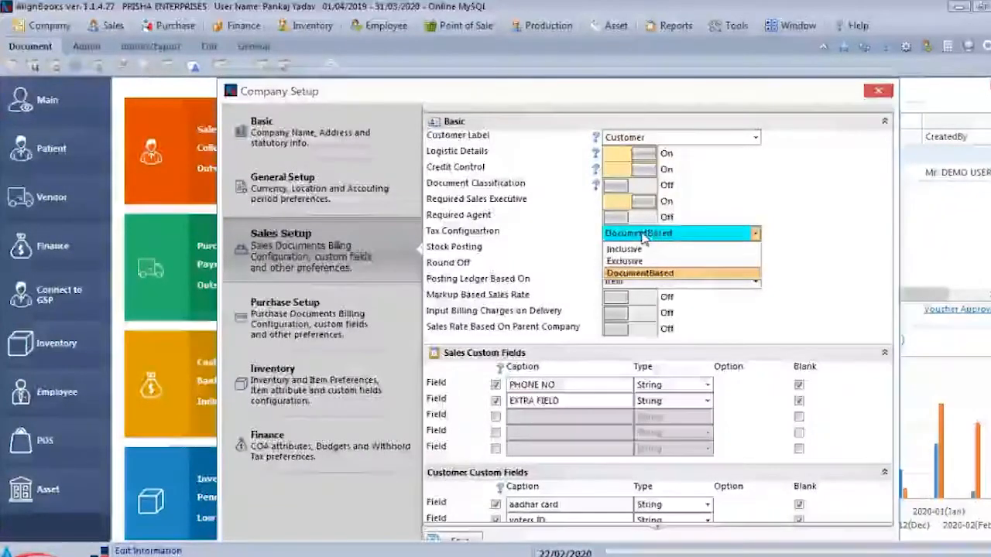
click(675, 275)
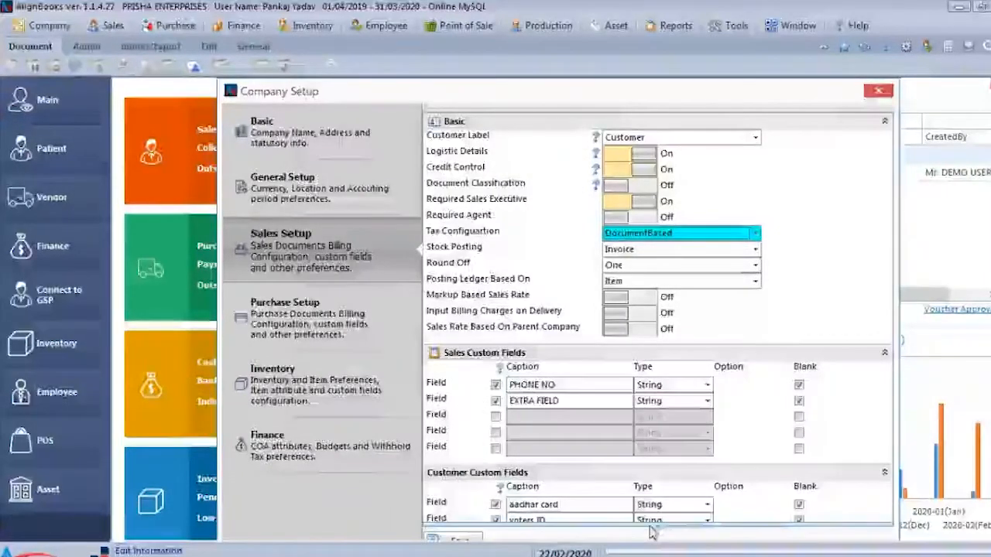
scroll(656, 529, down, 3)
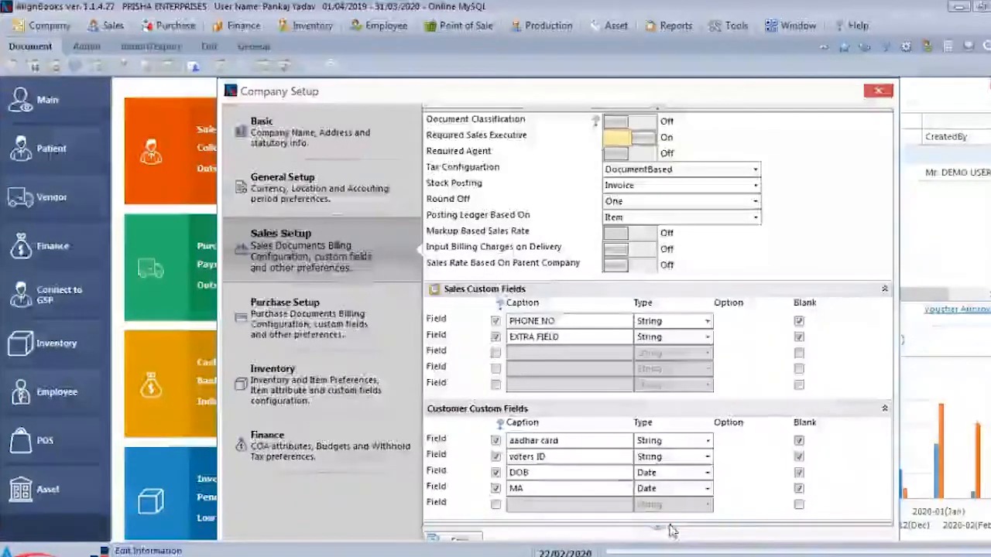
scroll(672, 530, down, 3)
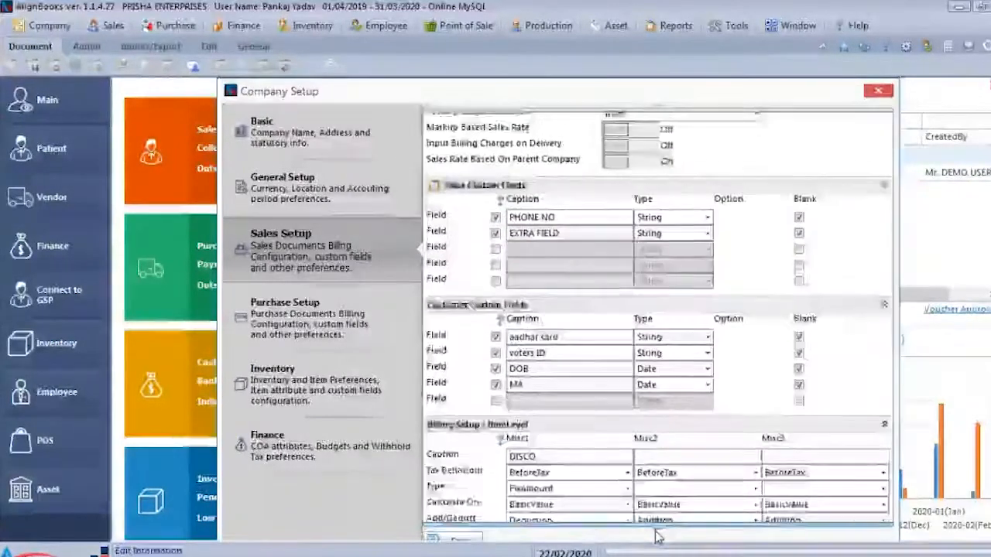
scroll(655, 536, down, 3)
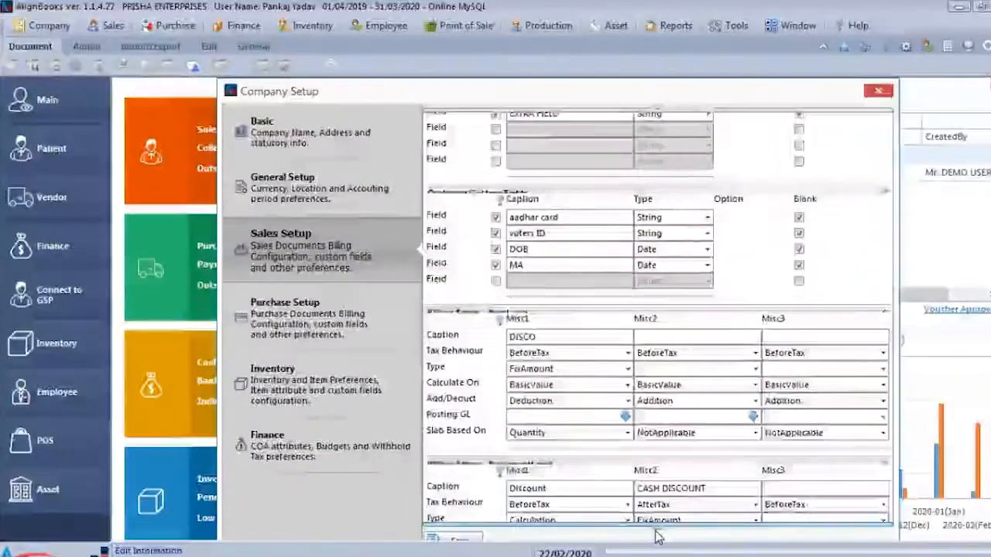
scroll(656, 535, down, 3)
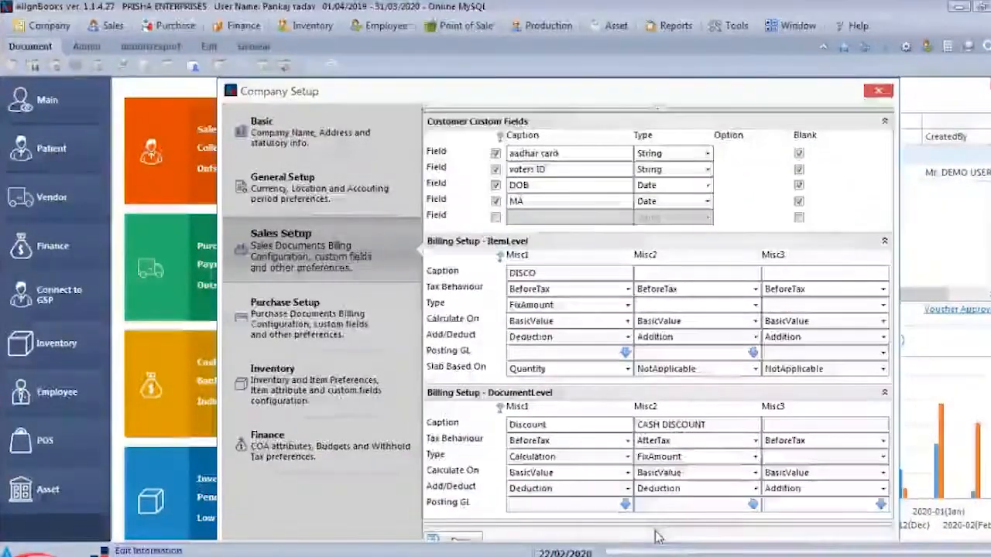
double_click(580, 272)
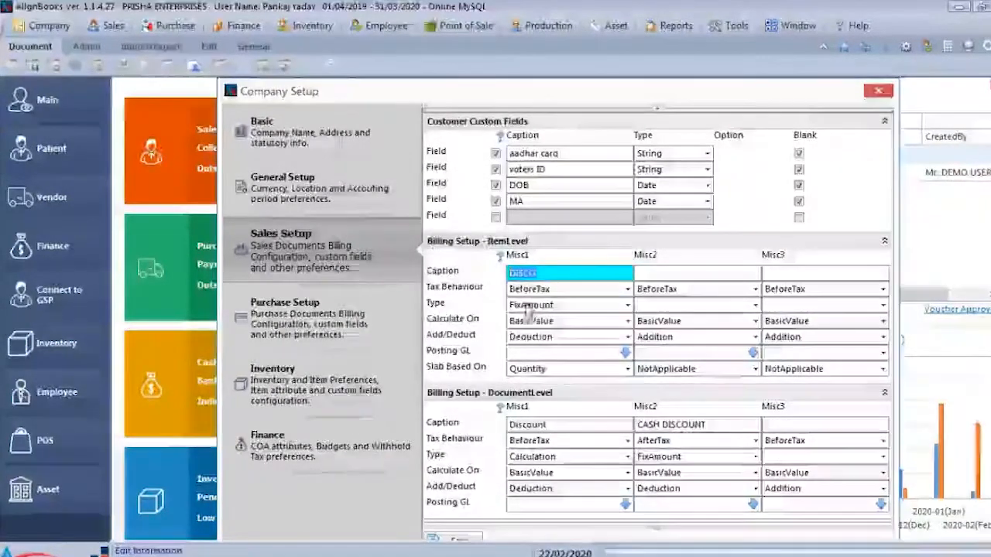
click(584, 308)
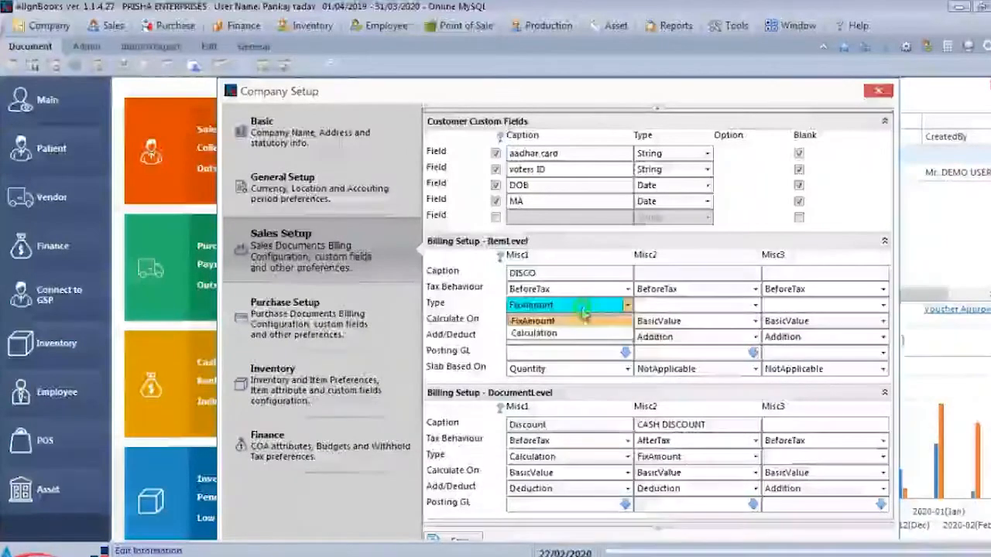
click(583, 318)
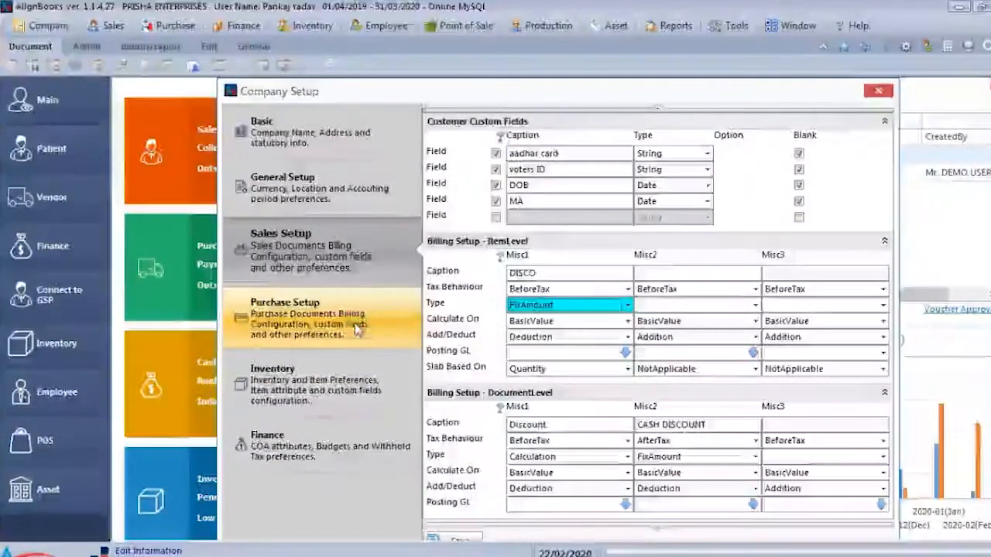
- Open Purchase Setup and review its custom fields and its item-level and document-level billing setup
click(340, 324)
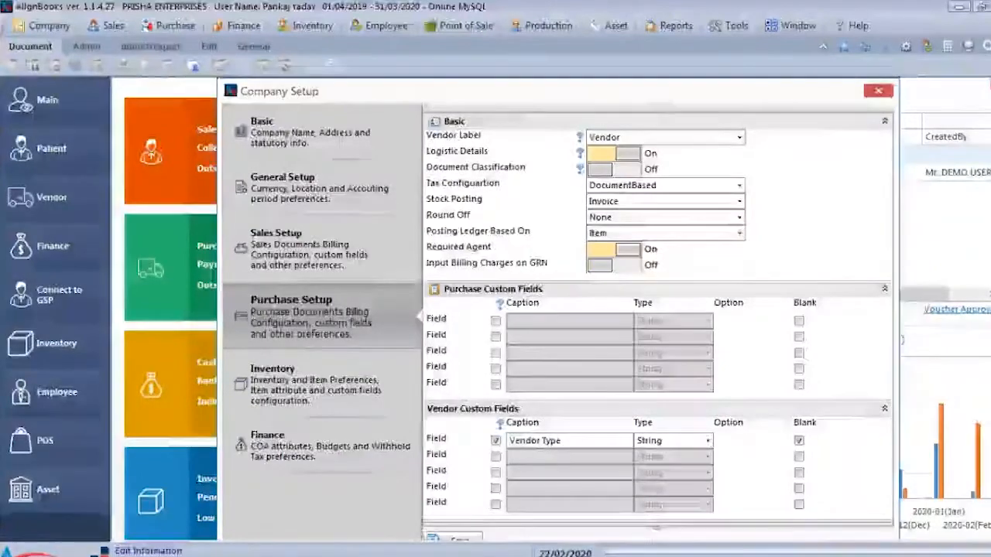
click(657, 531)
scroll(656, 532, down, 5)
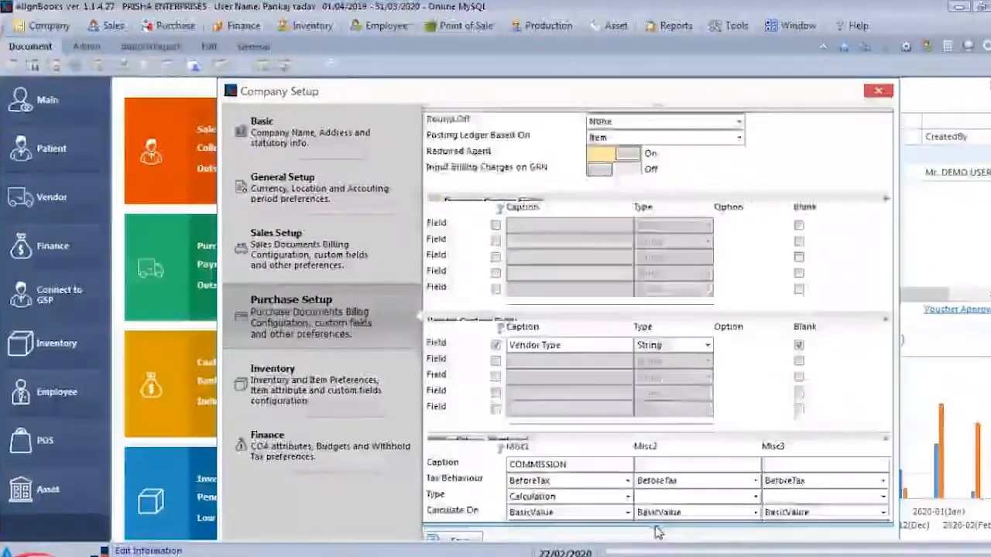
scroll(656, 532, down, 5)
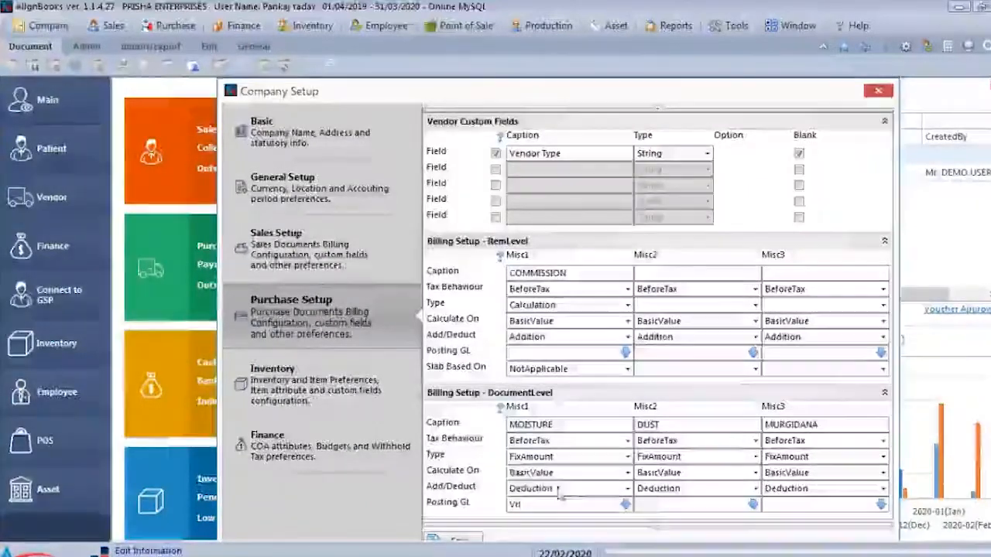
- Open the Inventory setup and switch Maintain Separate Packing Unit and Use Barcode Scan Lookup off and back on
click(333, 408)
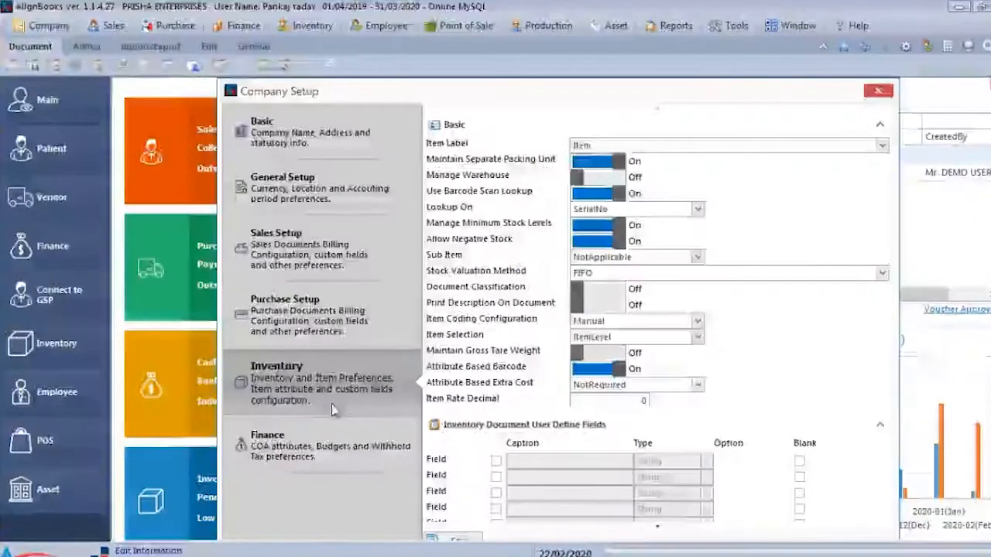
click(603, 167)
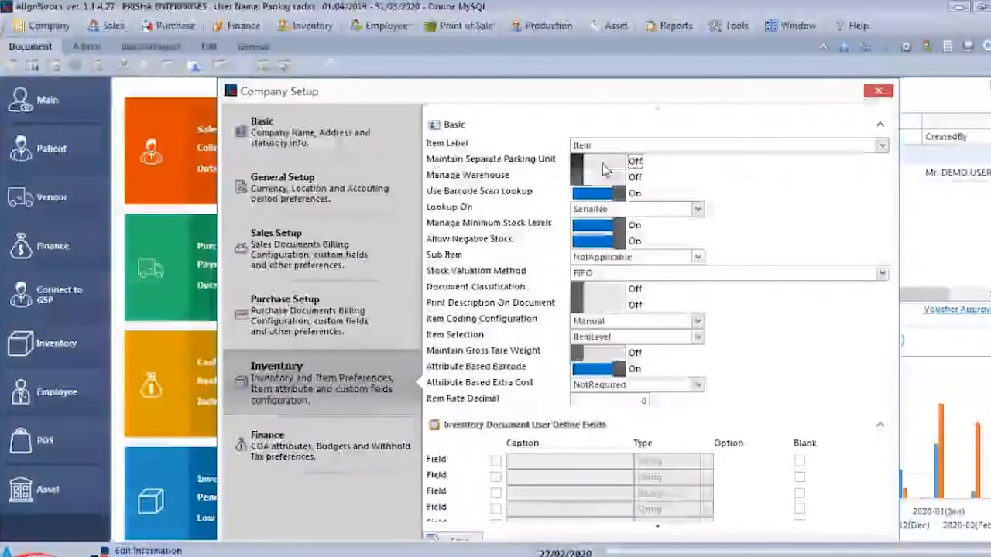
click(604, 165)
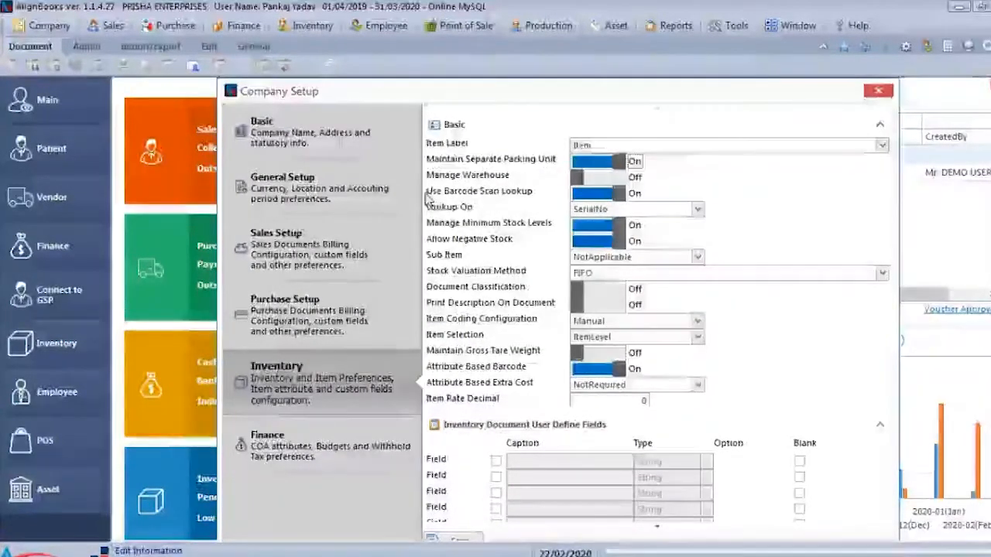
click(592, 195)
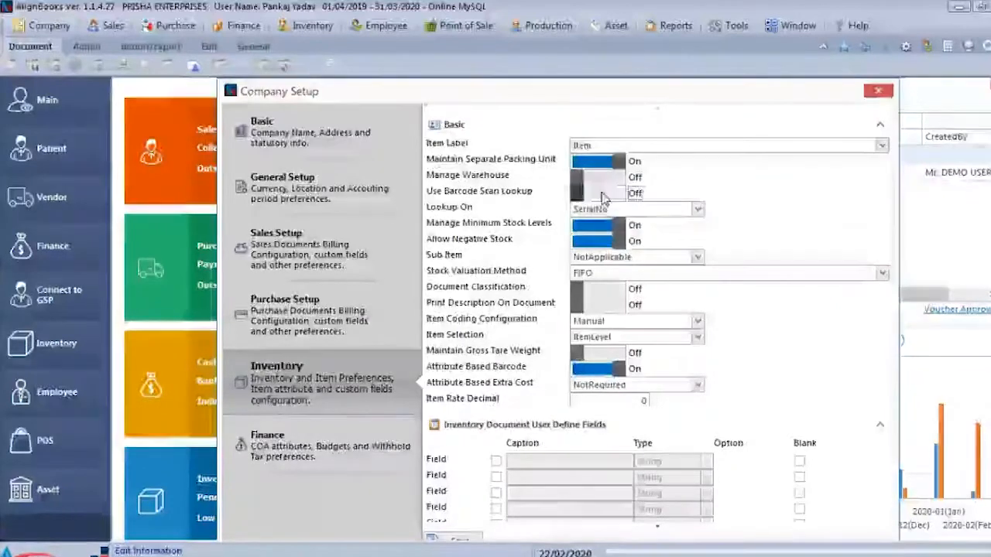
click(608, 198)
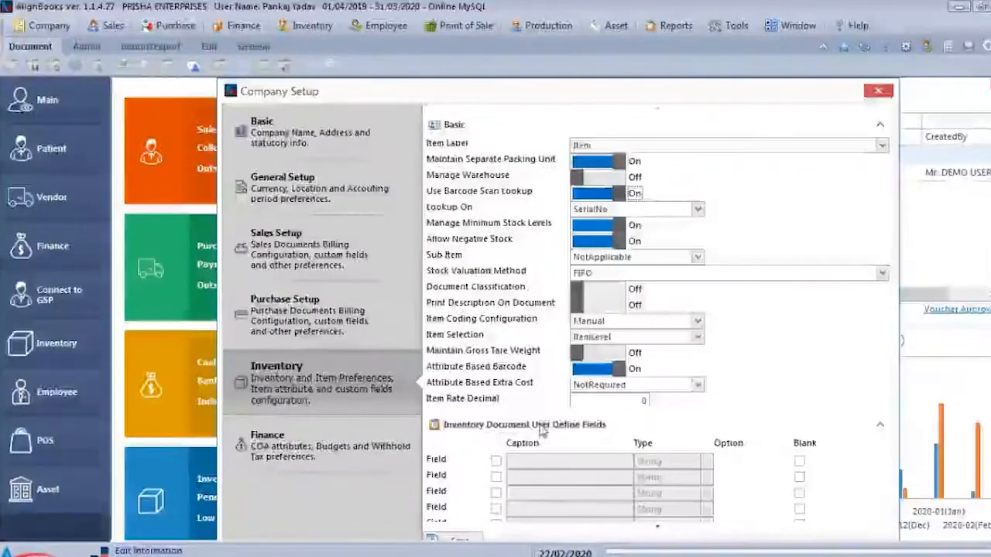
- Switch Batchwise Inventory off and back on in the Item Extended Properties
scroll(654, 533, down, 5)
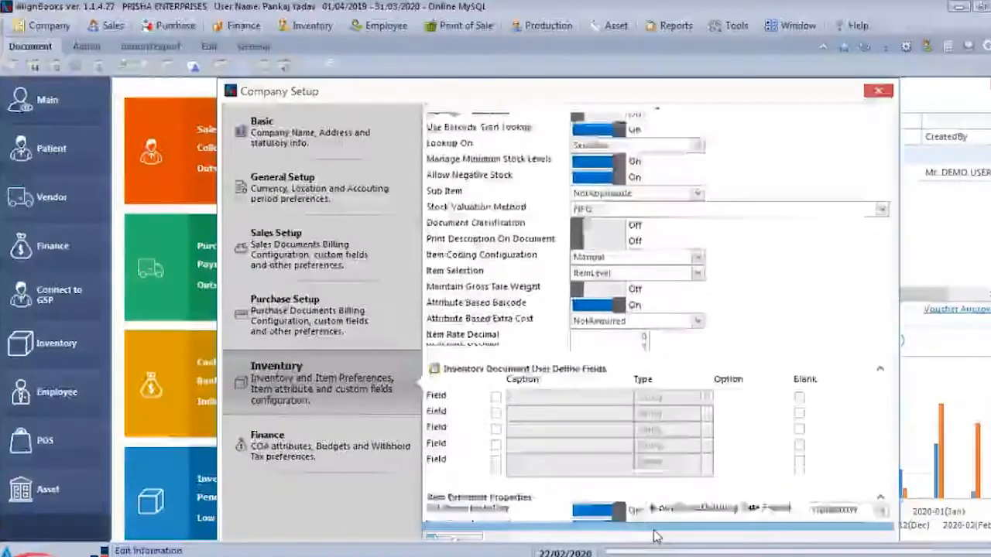
scroll(653, 533, down, 1)
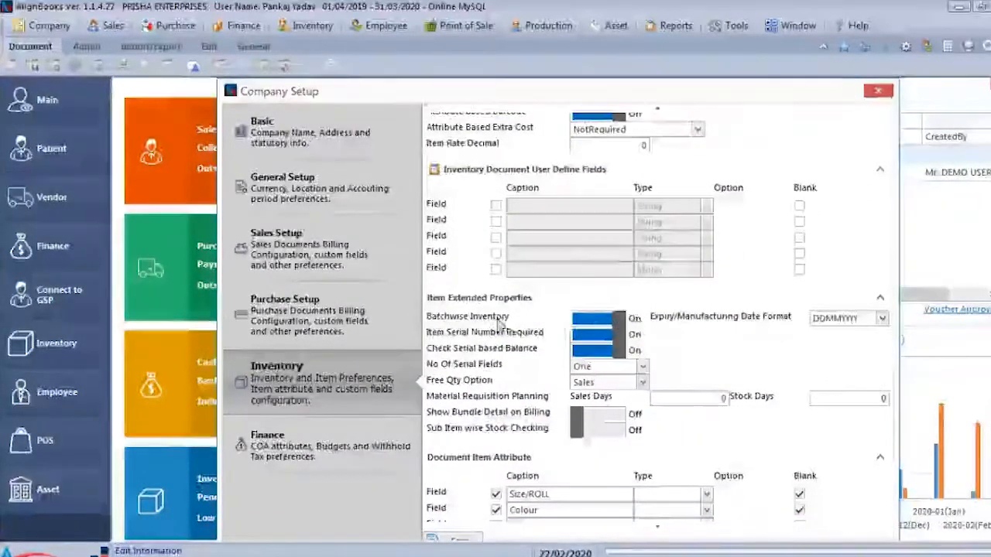
click(602, 321)
click(602, 321)
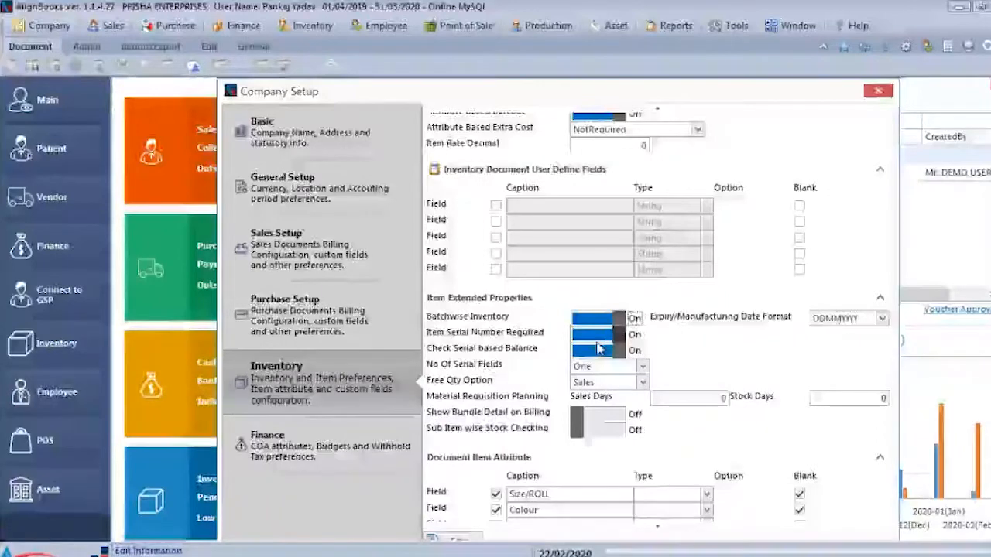
- Review the inventory setup's serial number, item attribute, service and item master field settings, and close Company Setup
click(596, 341)
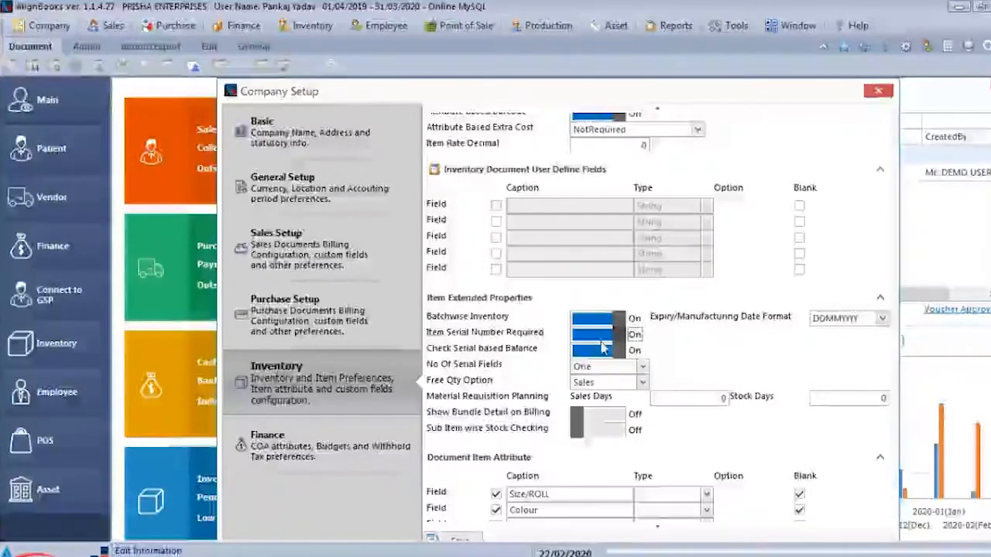
click(658, 528)
click(658, 529)
click(657, 530)
click(658, 530)
click(658, 530)
click(657, 529)
click(658, 529)
click(658, 529)
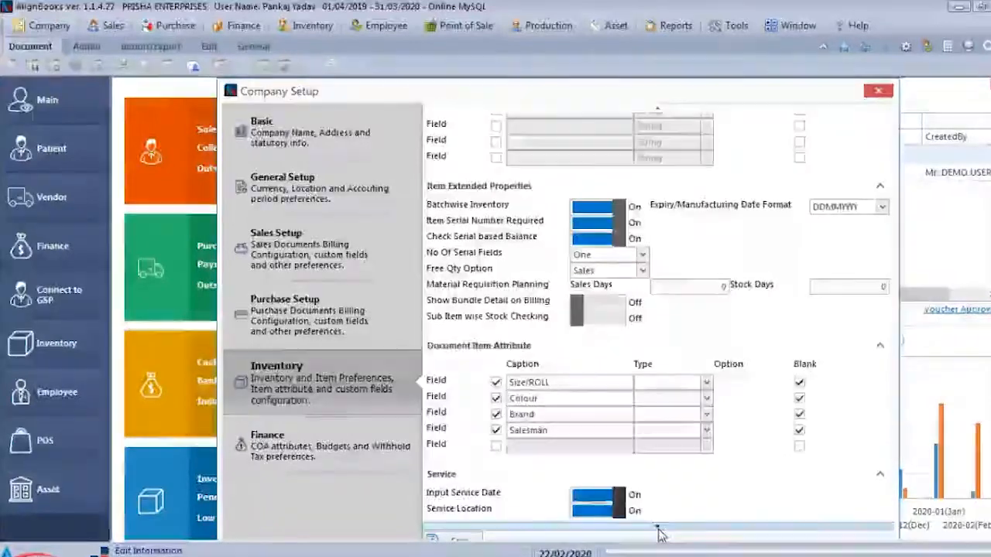
click(658, 529)
click(658, 529)
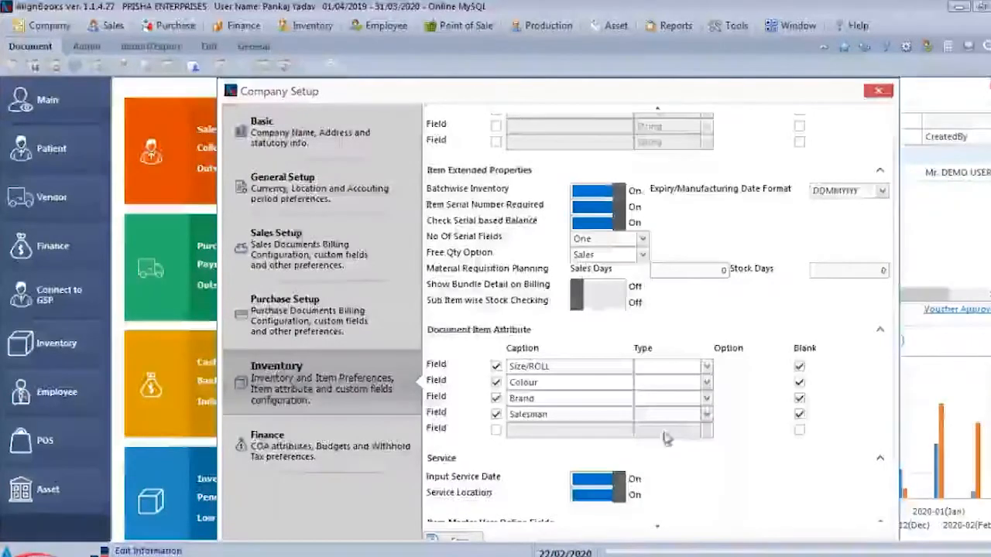
scroll(658, 526, down, 4)
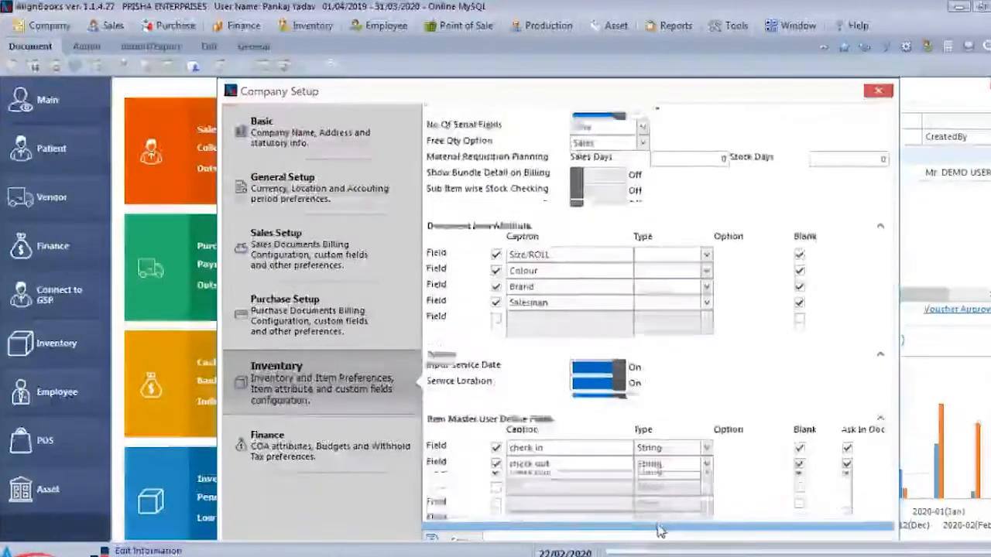
scroll(658, 530, down, 4)
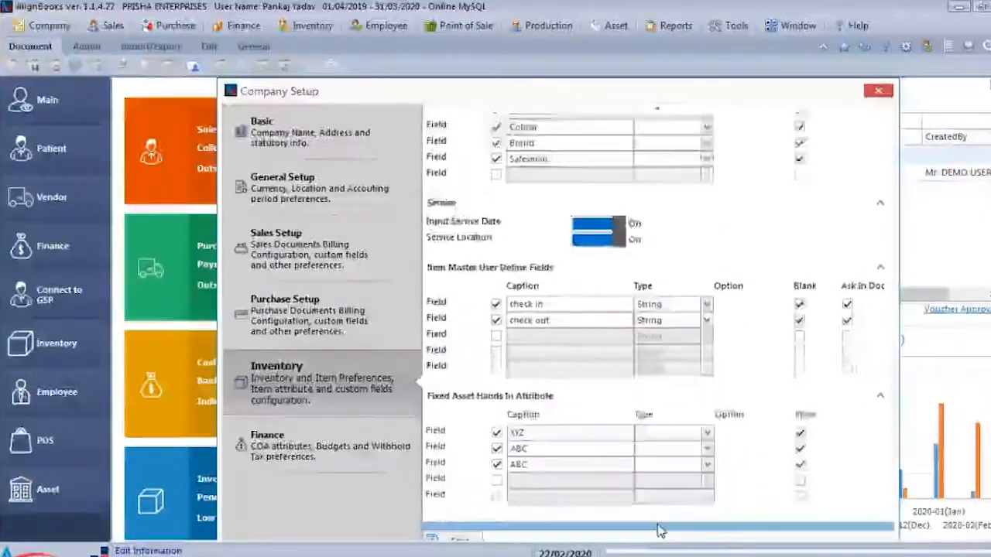
scroll(660, 532, down, 2)
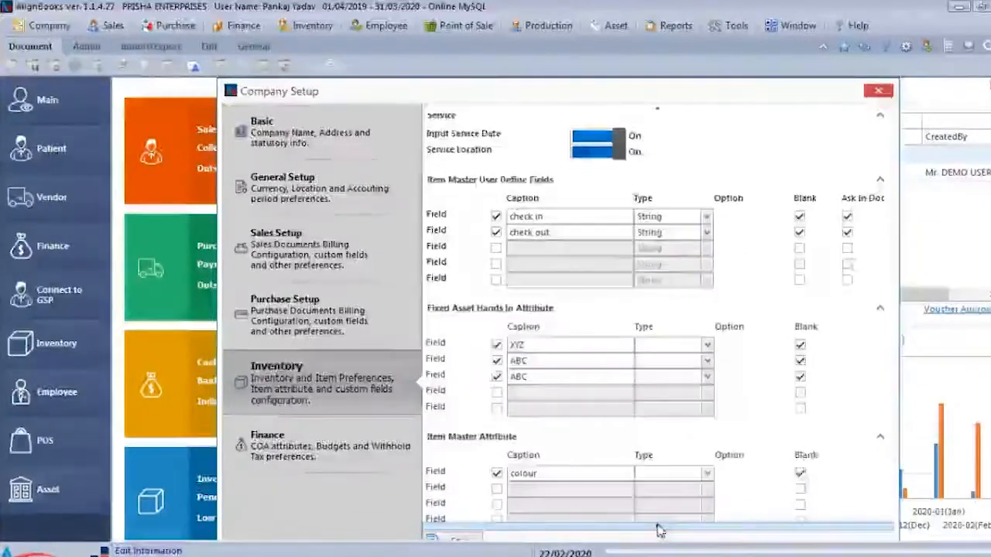
click(883, 94)
mouse_move(673, 236)
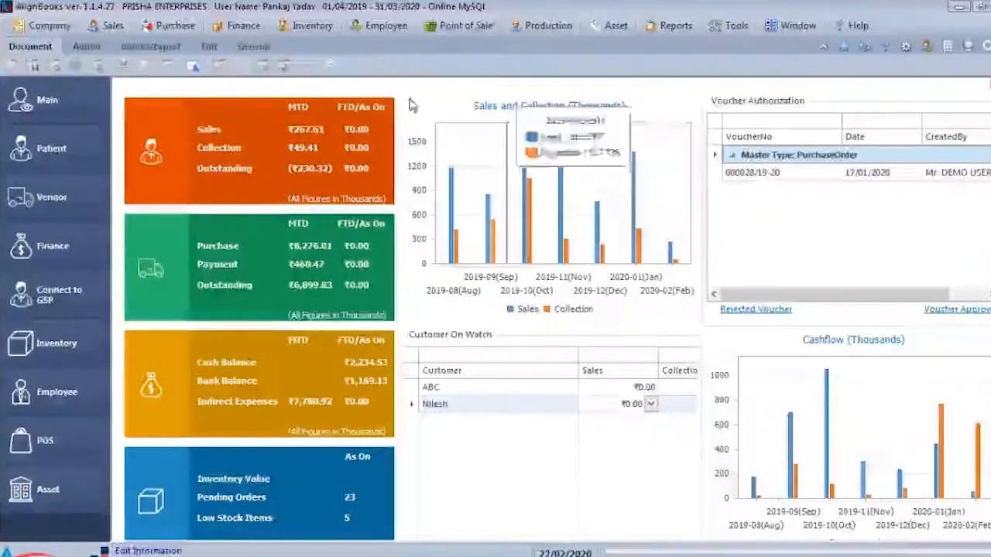
- Open the Item Master list from Inventory and open the Coca cola item's record
click(317, 26)
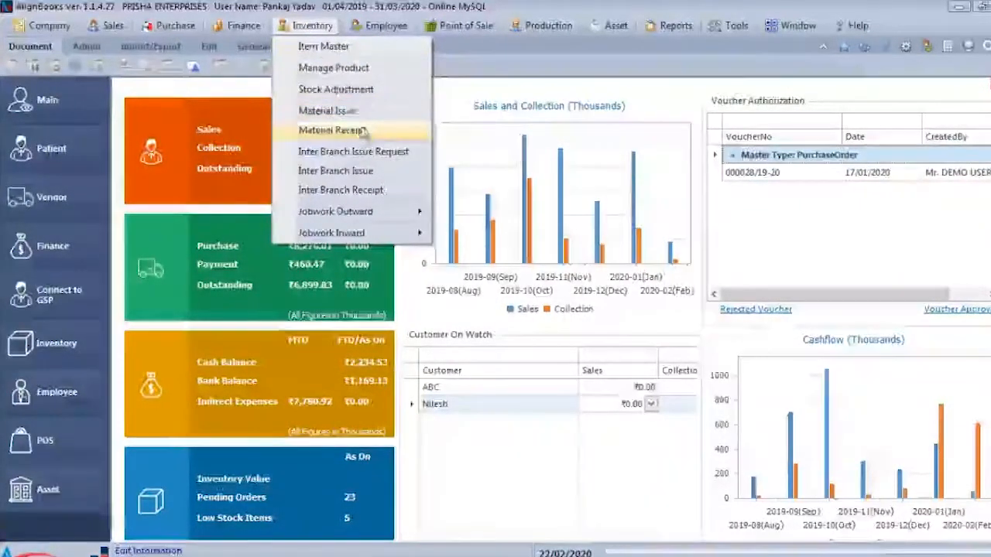
click(338, 53)
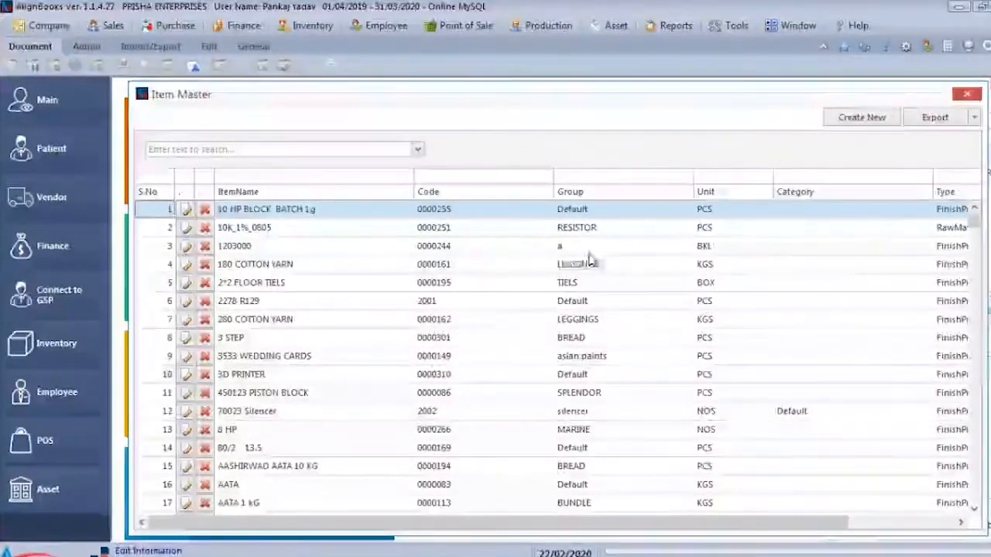
scroll(575, 270, down, 19)
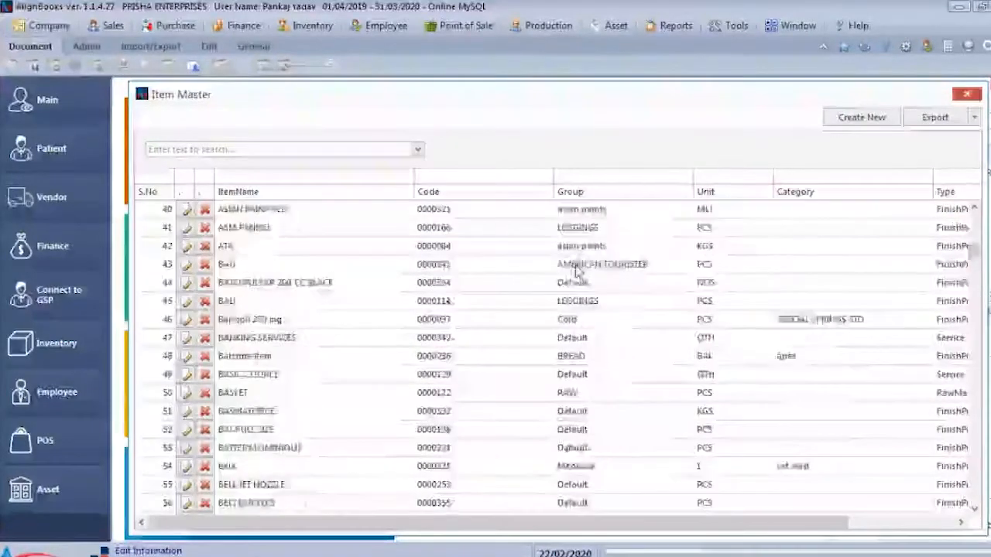
scroll(542, 275, down, 5)
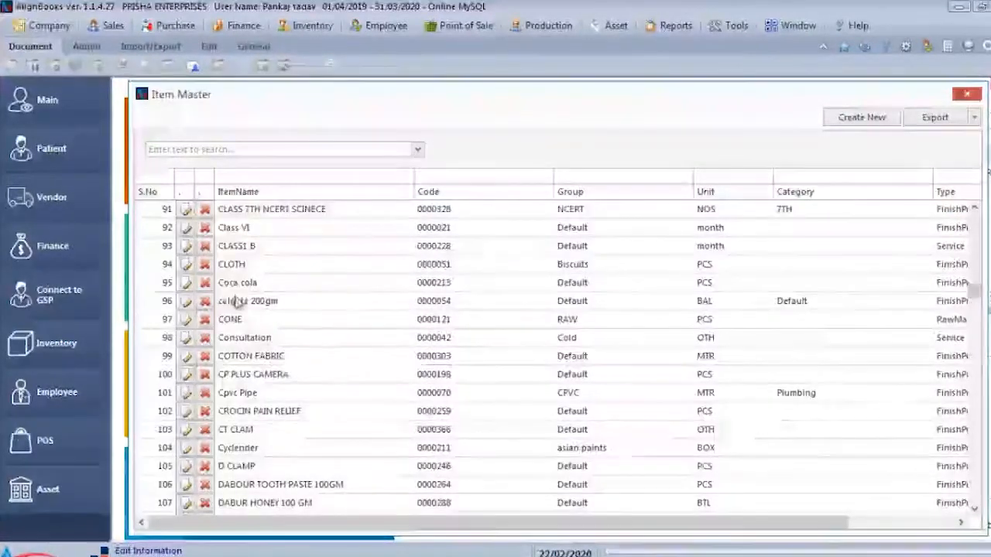
click(187, 283)
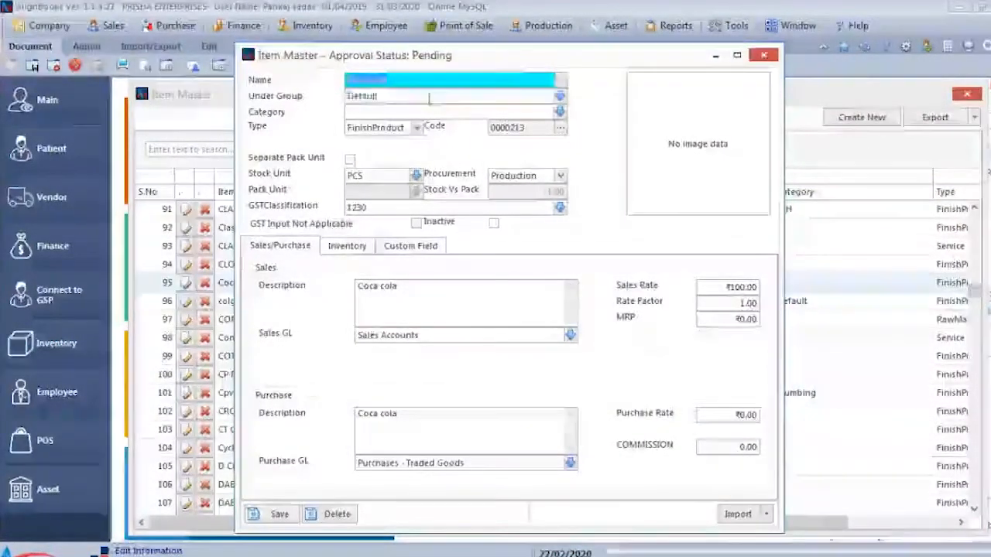
- Check the item's group and category fields and change its procurement to Purchase
click(428, 96)
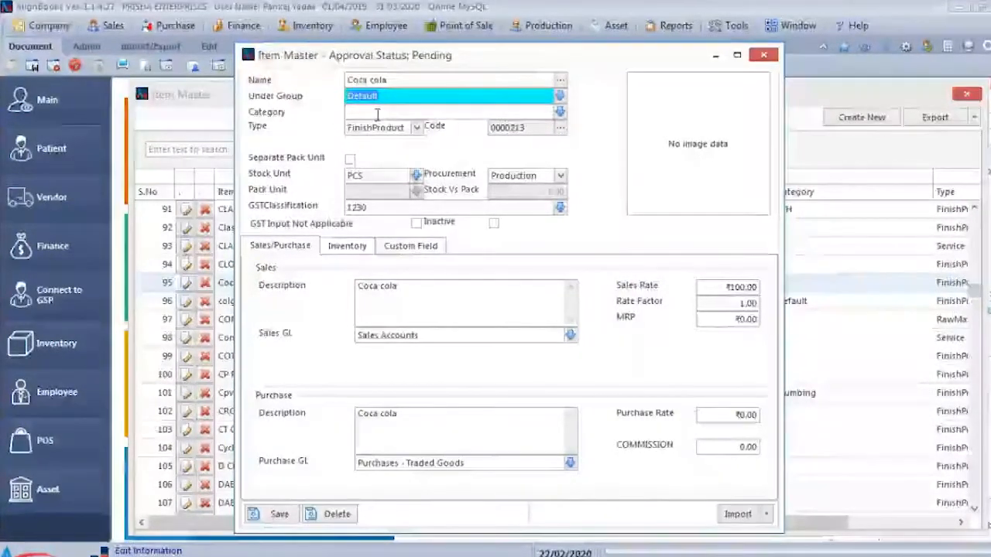
click(393, 113)
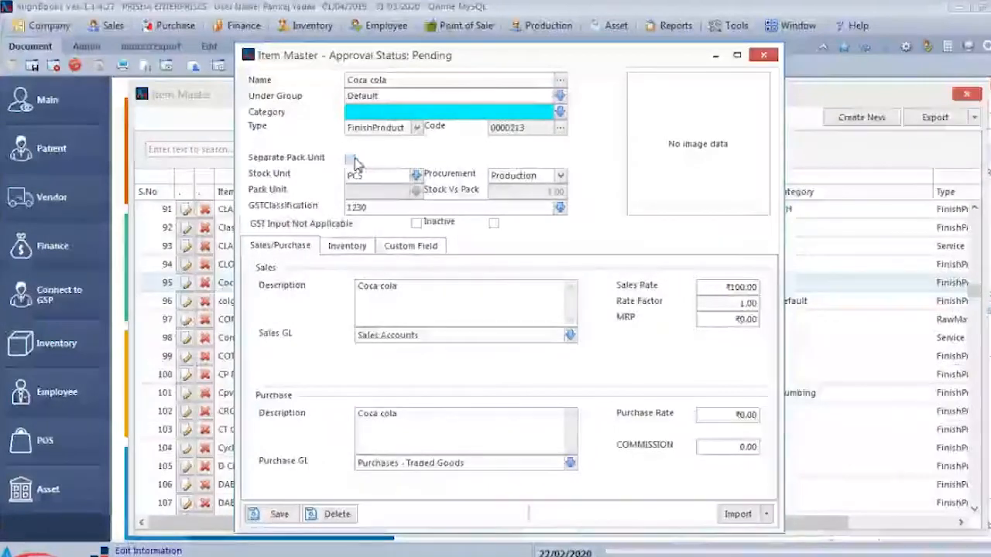
click(559, 177)
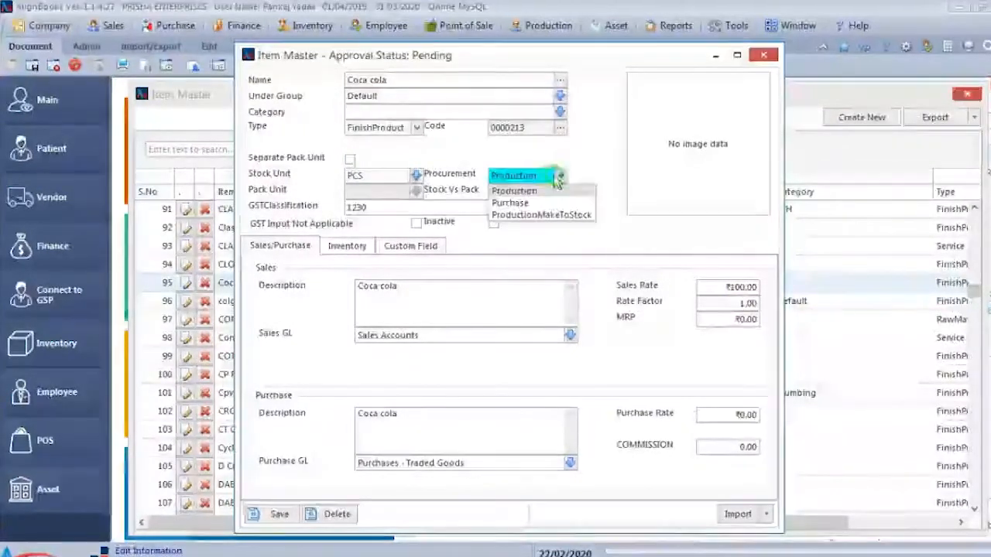
click(510, 202)
key(Tab)
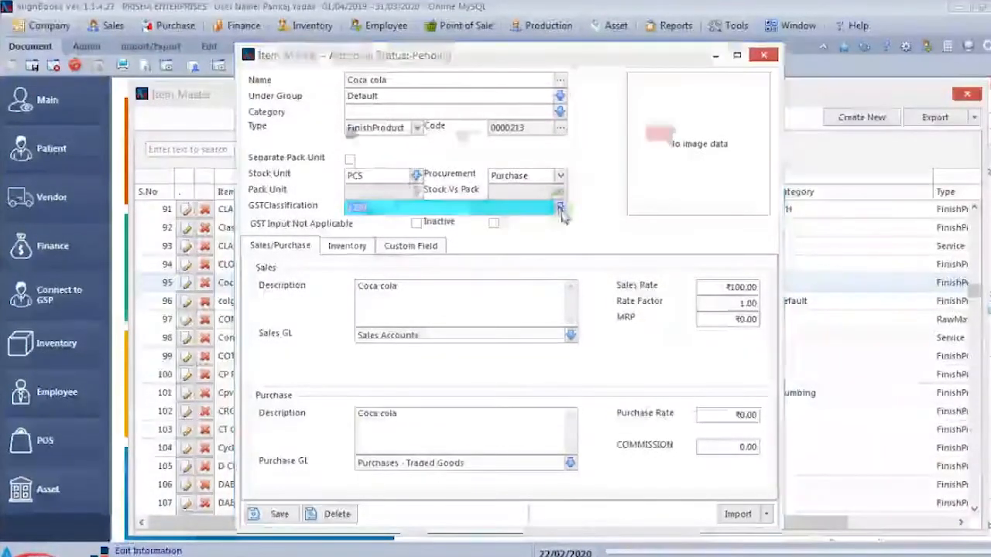
- Open the item's GST classification, check its HSN code and tax details, and close it
click(561, 209)
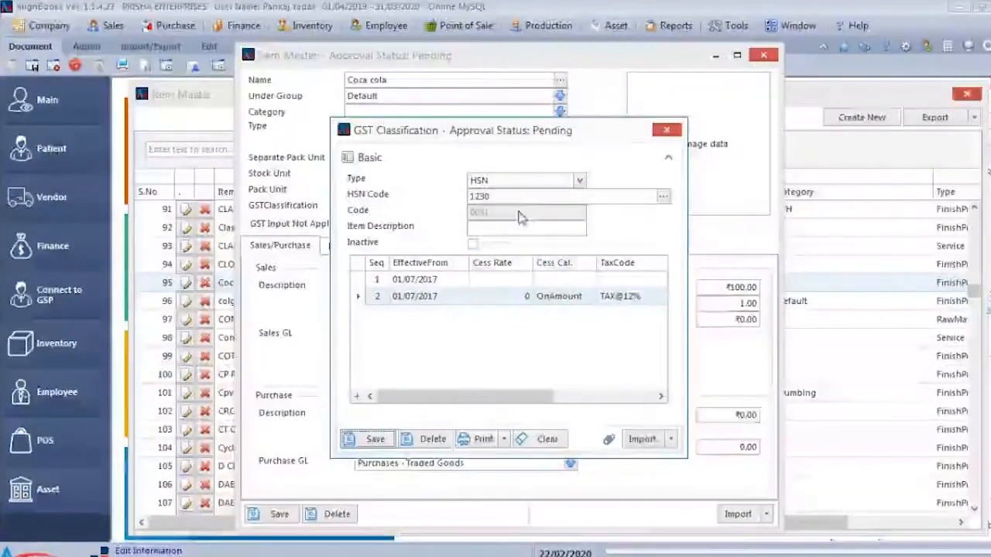
drag(514, 197, 418, 200)
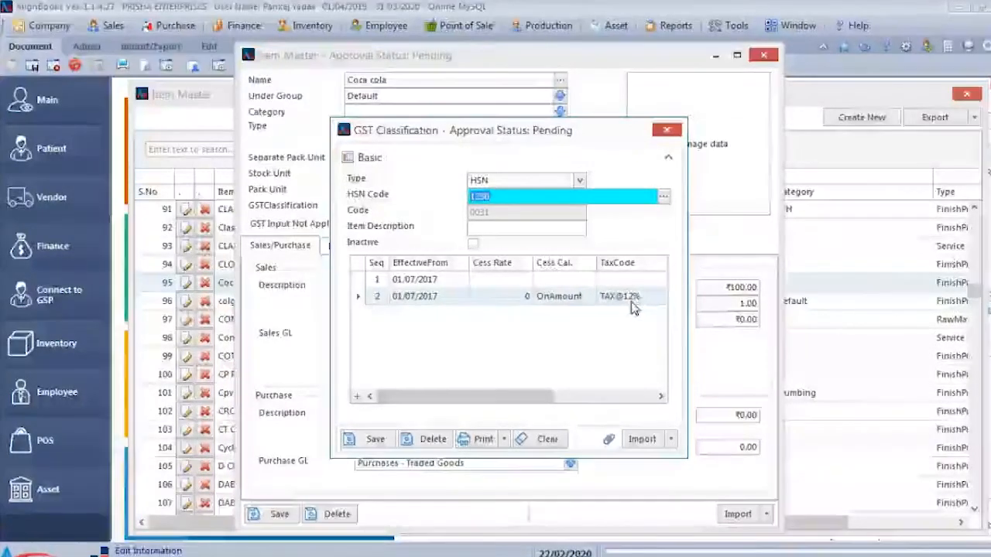
click(665, 132)
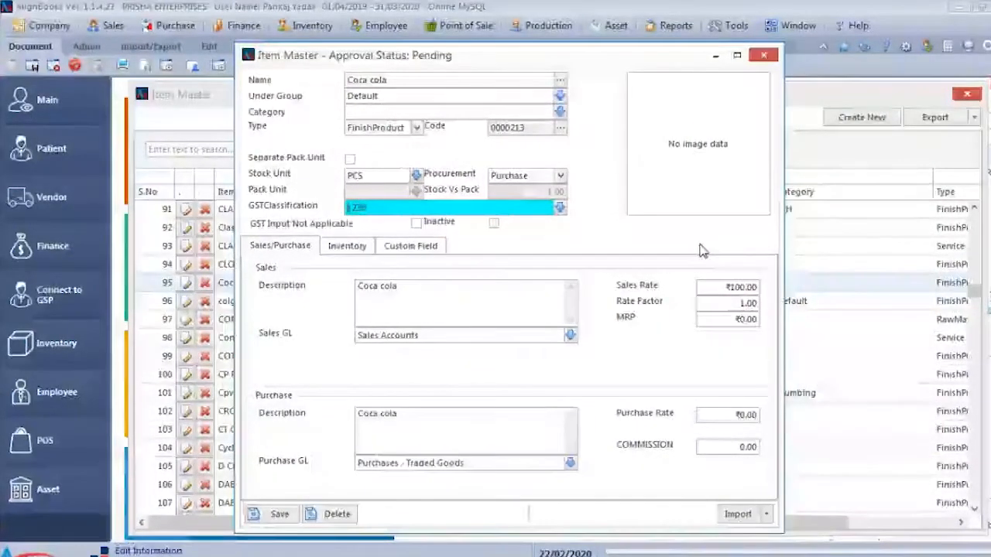
- Review the item's sales and purchase rates, inventory options and custom fields, and close the record without saving
click(736, 288)
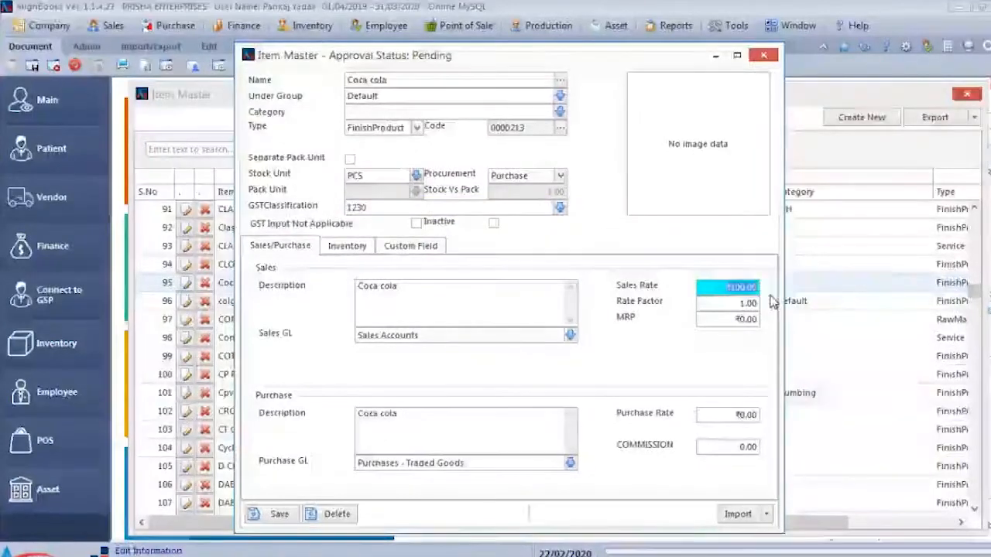
click(727, 415)
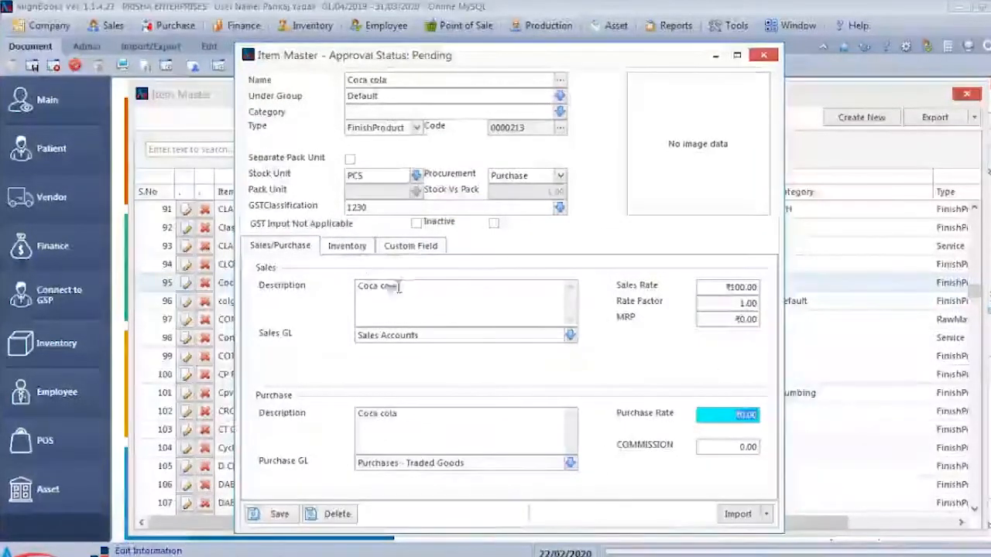
click(352, 246)
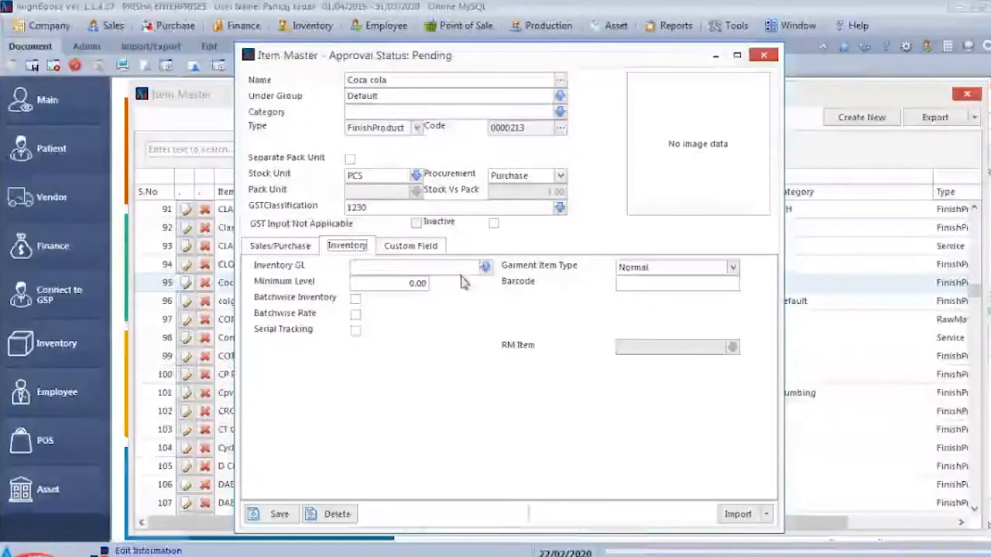
click(433, 248)
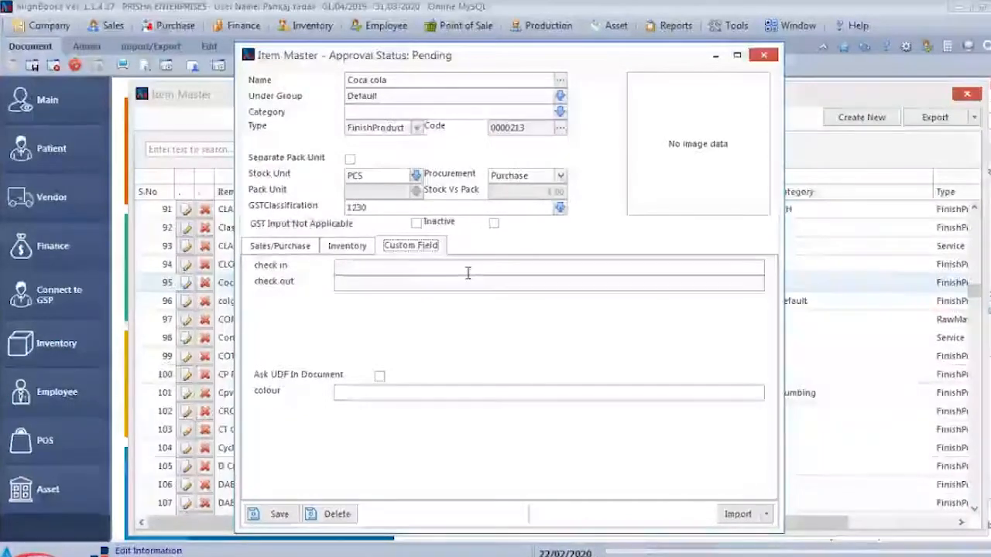
click(760, 57)
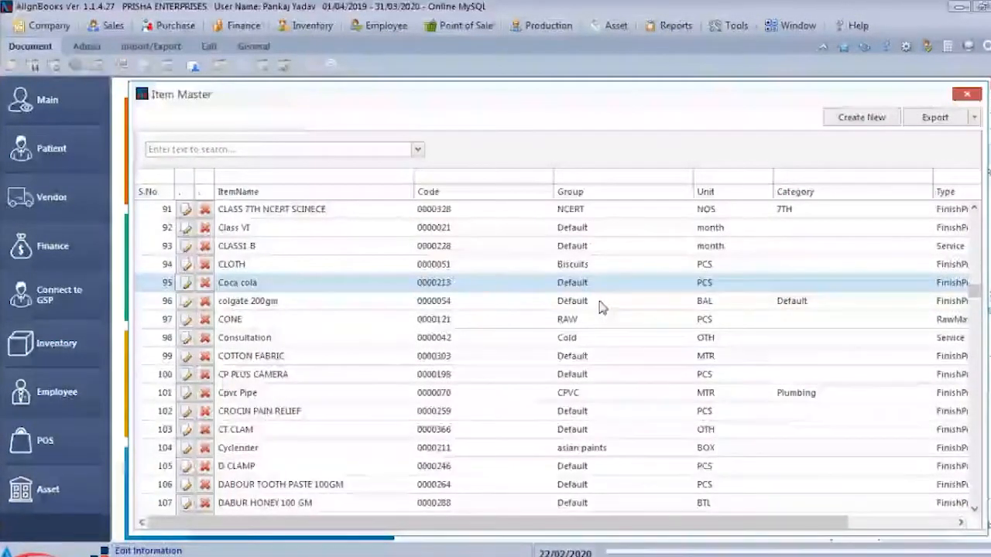
- Open a new Purchase Bill and maximize its window
click(176, 26)
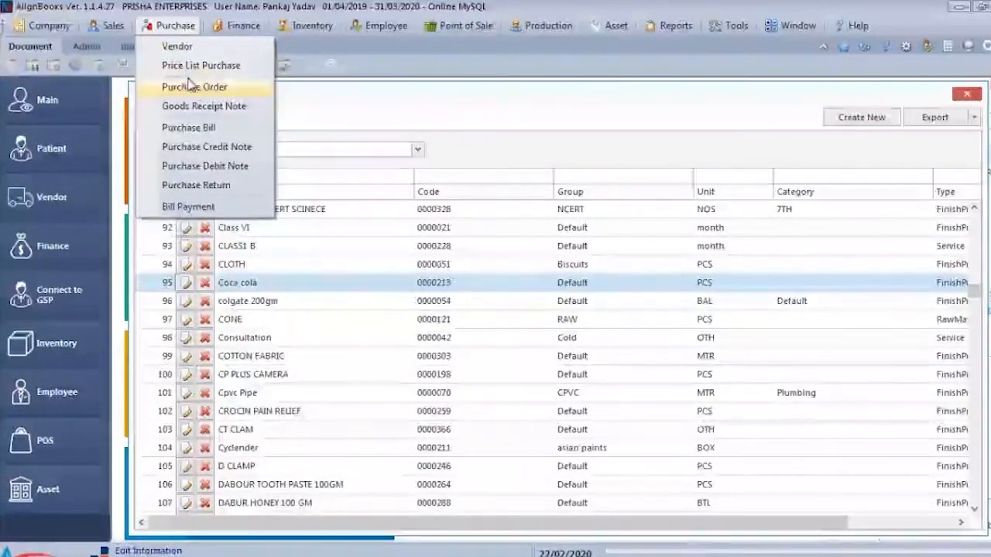
click(188, 129)
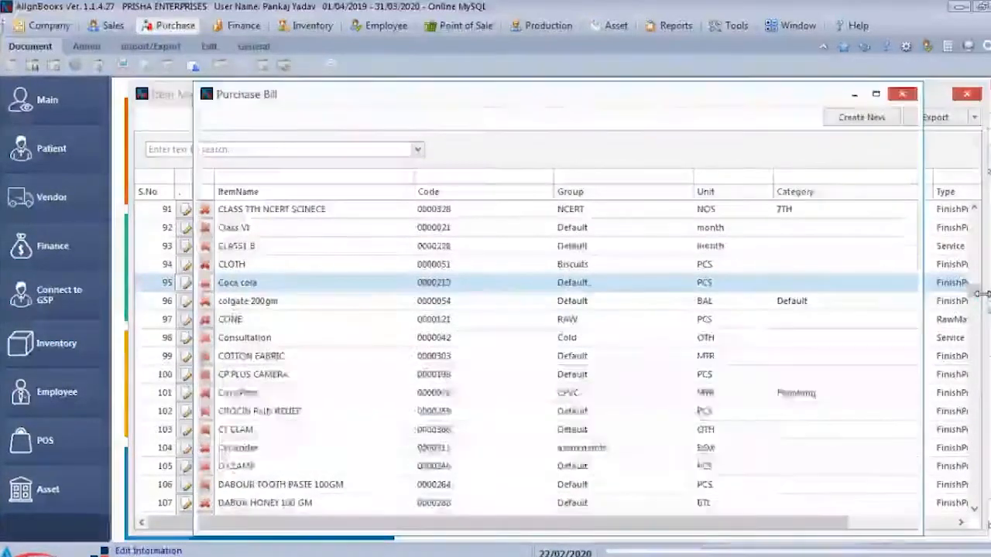
click(875, 94)
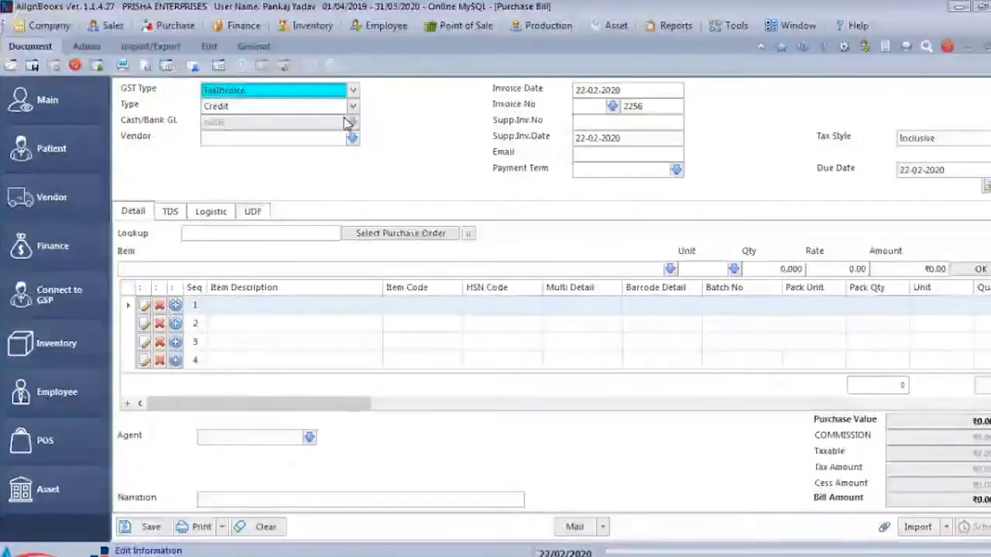
- Look through the purchase bill's GST types, select TaxInvoice, and set the bill type to Credit
click(352, 91)
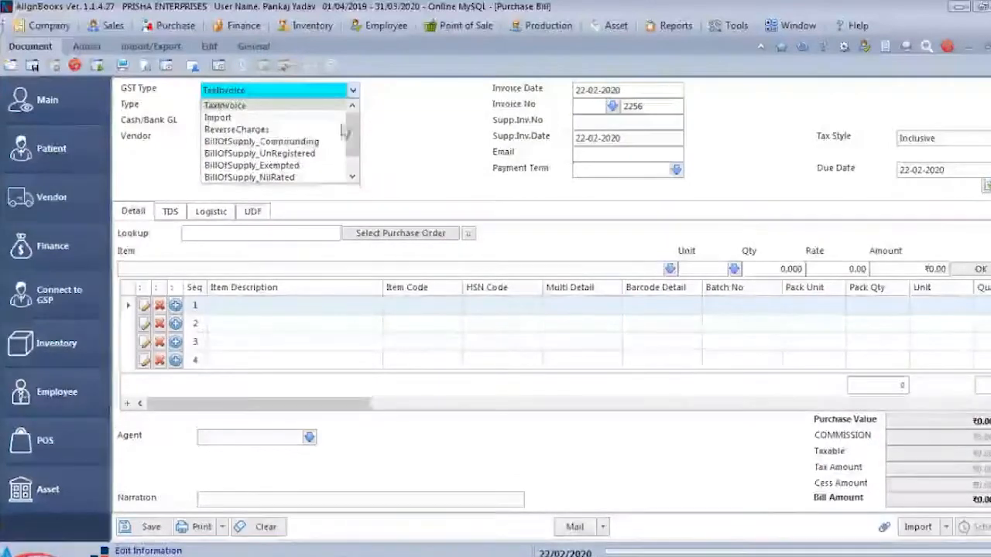
scroll(325, 166, down, 1)
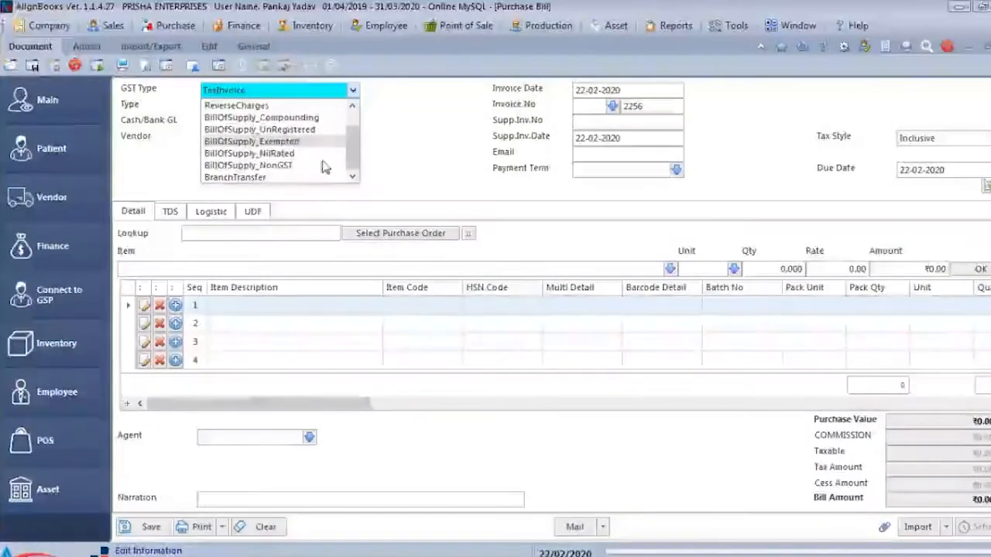
scroll(294, 131, up, 1)
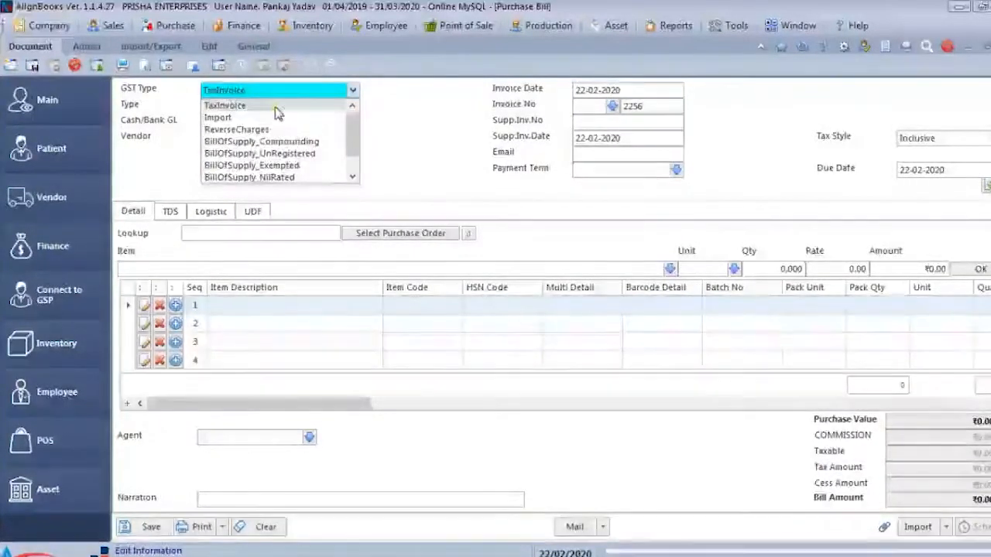
click(279, 107)
click(283, 109)
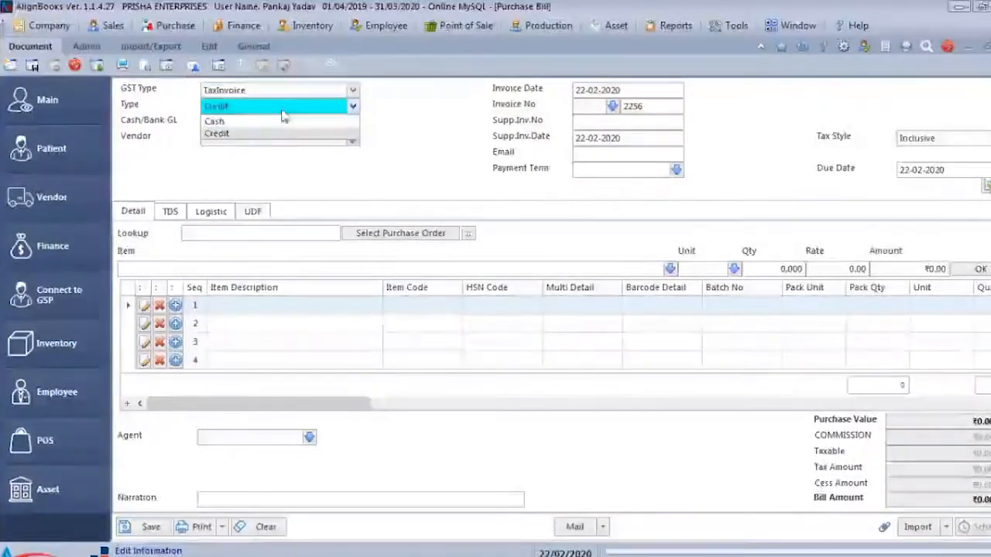
click(272, 132)
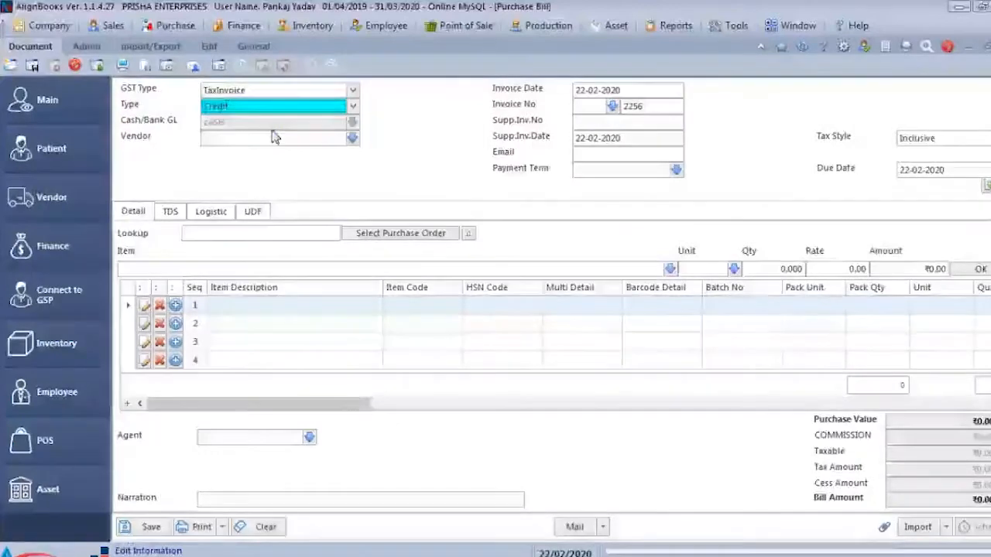
- Open the purchase bill's vendor list and look through the existing vendors
click(266, 138)
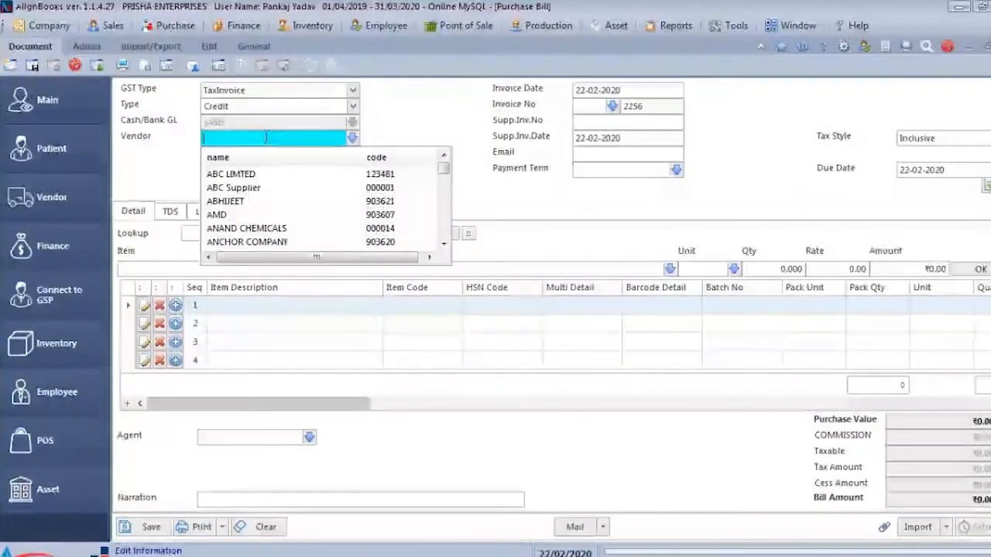
key(Down)
key(Down)
key(Down)
key(Down)
key(Down)
key(Down)
key(Down)
key(Down)
key(Down)
key(Down)
key(Down)
key(Down)
key(Down)
key(Down)
key(Down)
key(Down)
key(Down)
key(Down)
key(Down)
key(Down)
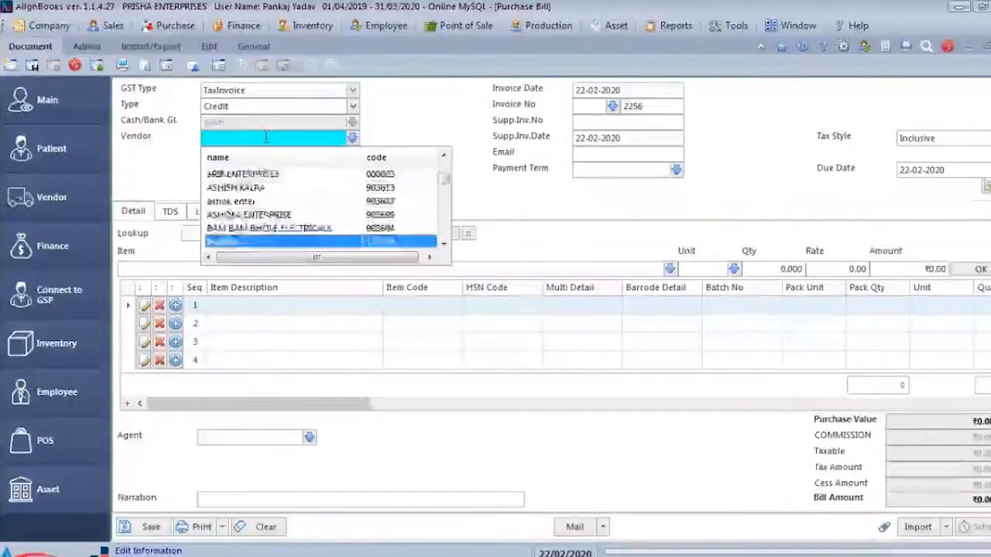
key(Down)
key(Down)
key(Down)
key(Down)
key(Down)
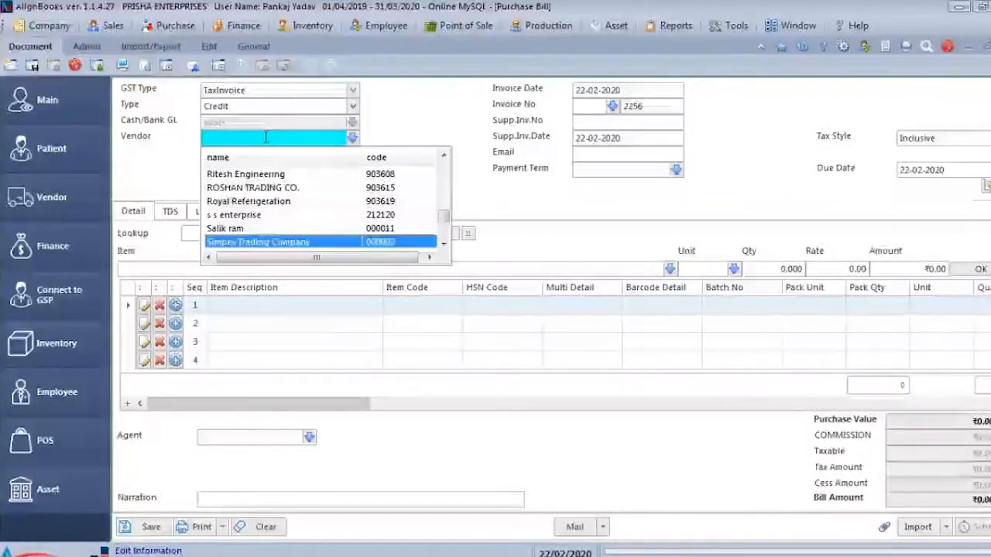
- Enter ALIGNBOOKS as the bill's vendor and accept adding it as a new vendor record
text(pANKAJ)
key(BackSpace)
key(BackSpace)
key(BackSpace)
key(BackSpace)
key(BackSpace)
key(BackSpace)
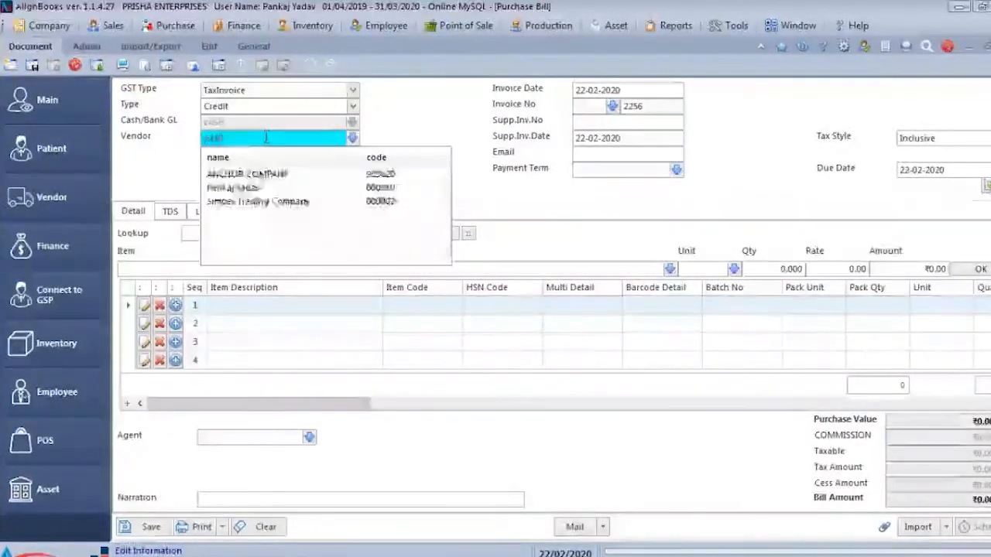
text(AUG)
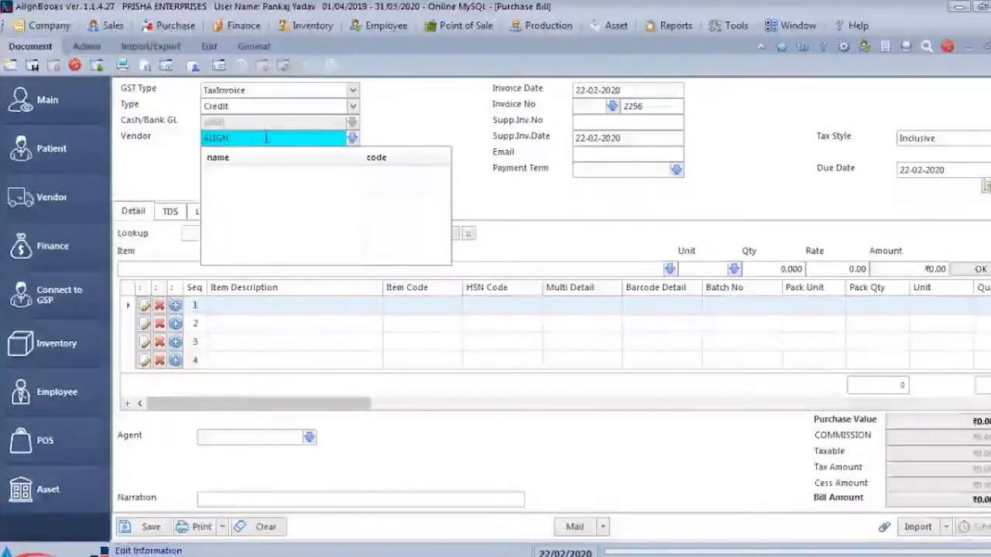
text(BOOKS)
key(Return)
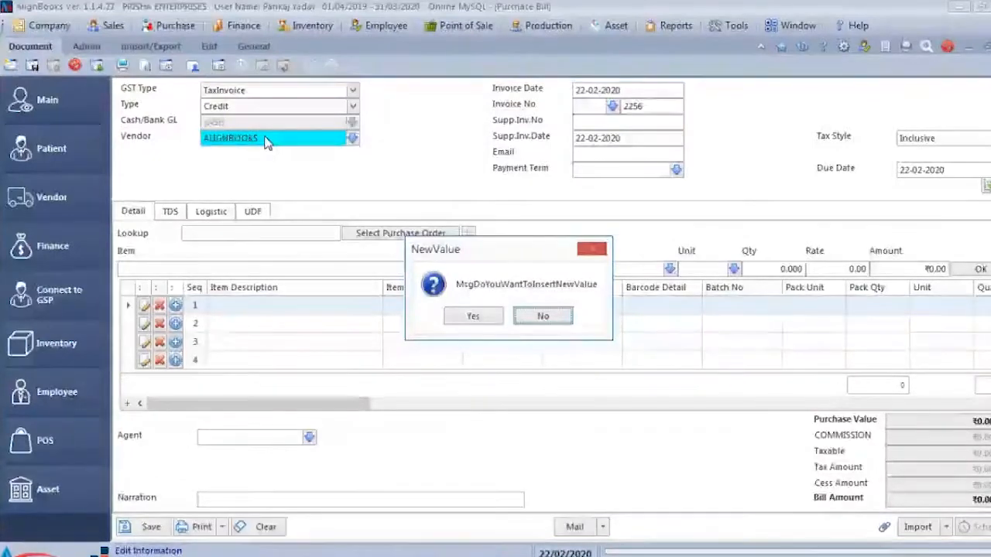
key(Left)
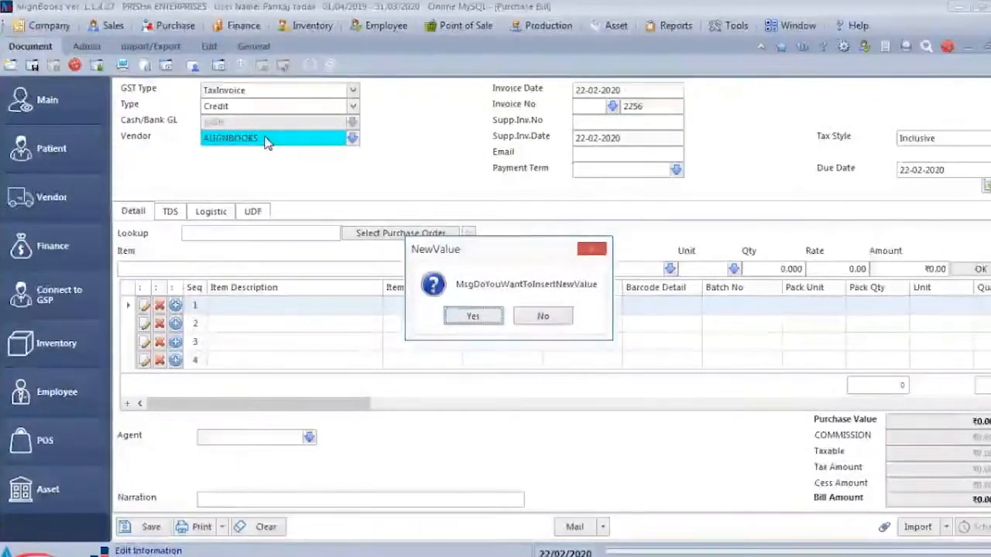
key(Return)
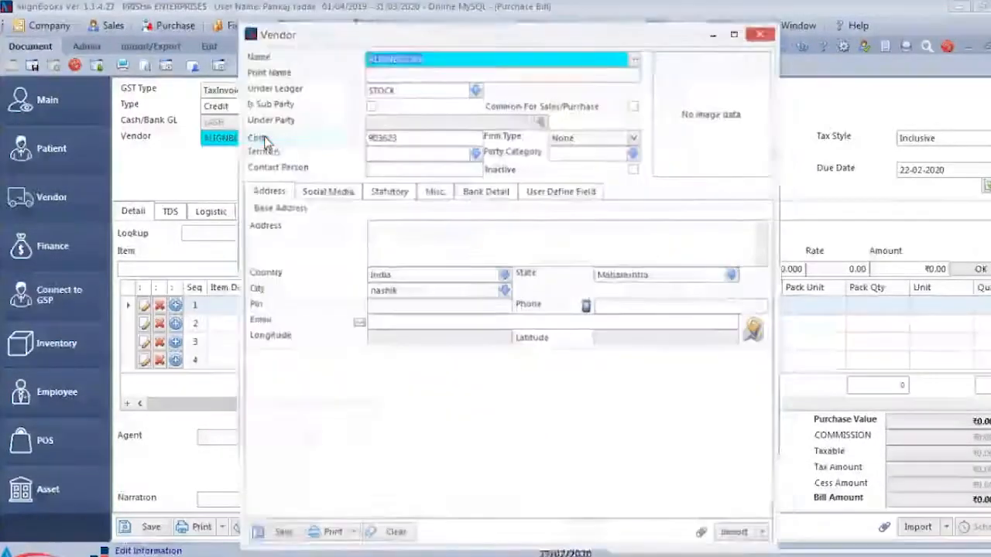
- Go through the new vendor's general and address fields, from name and ledger to state and phone, keeping the defaults
key(Tab)
key(Tab)
key(Tab)
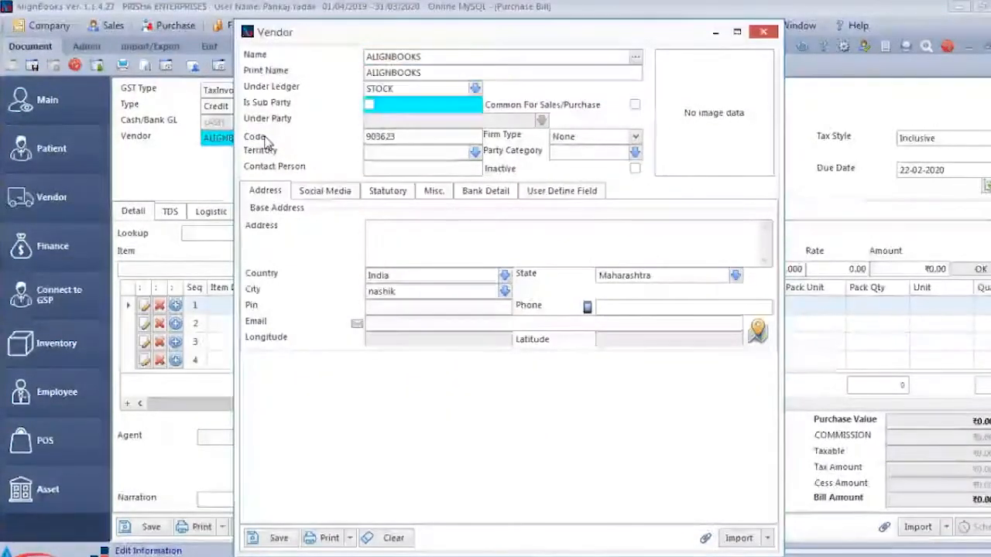
key(Tab)
key(Tab)
key(Tab)
key(Tab)
key(Tab)
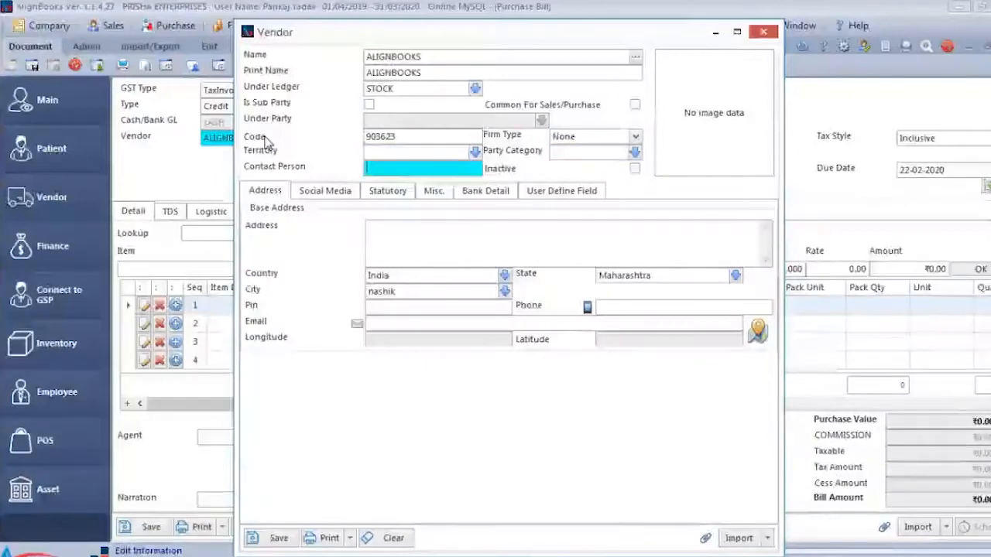
key(Tab)
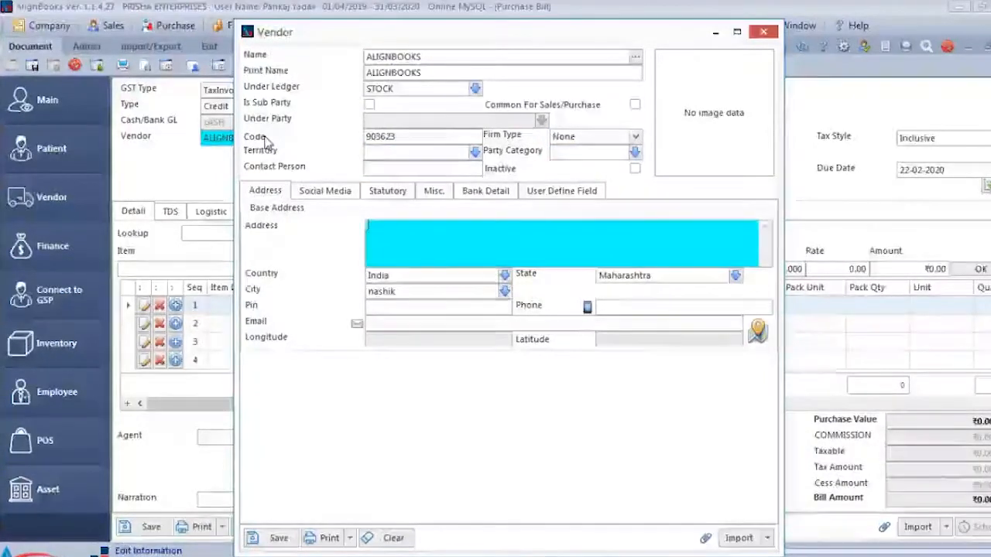
key(Tab)
key(Tab)
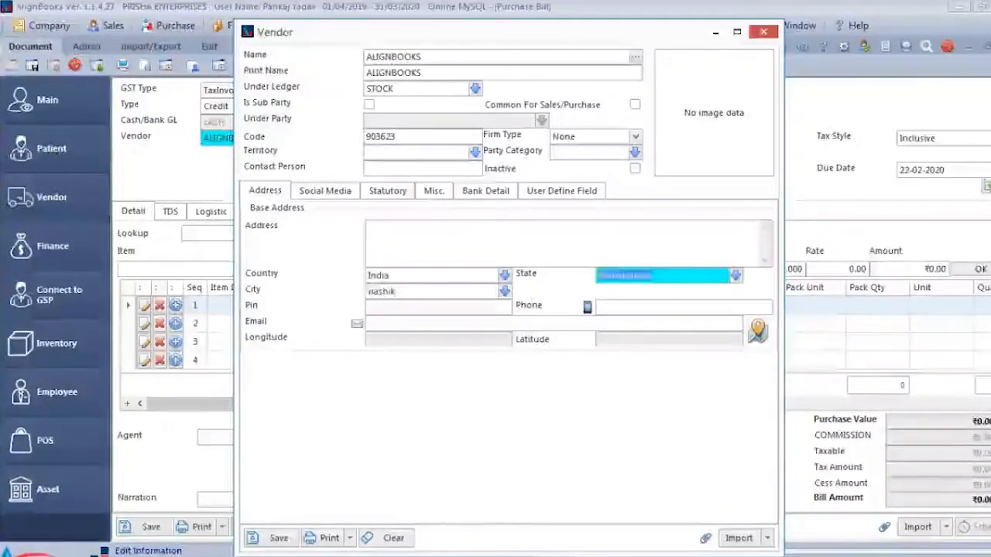
key(Tab)
key(Tab)
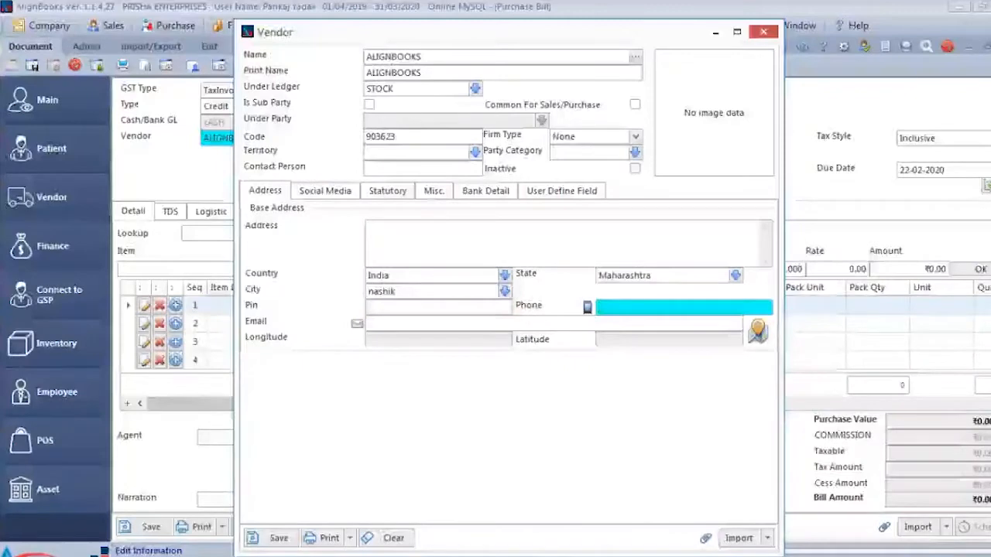
- Review the vendor's social media, statutory, miscellaneous, bank and user-defined details, and return to the address details
click(325, 191)
click(386, 191)
click(444, 193)
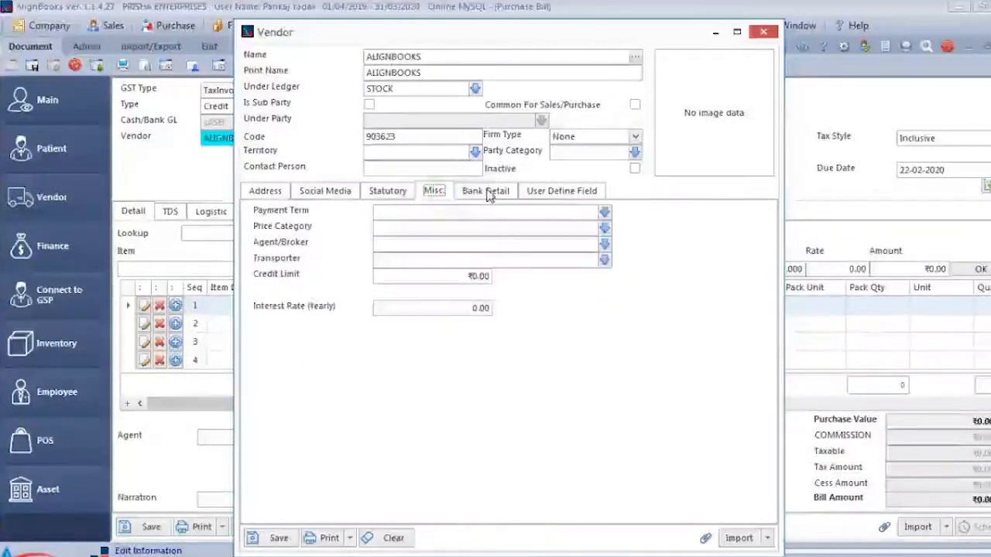
click(488, 192)
click(563, 194)
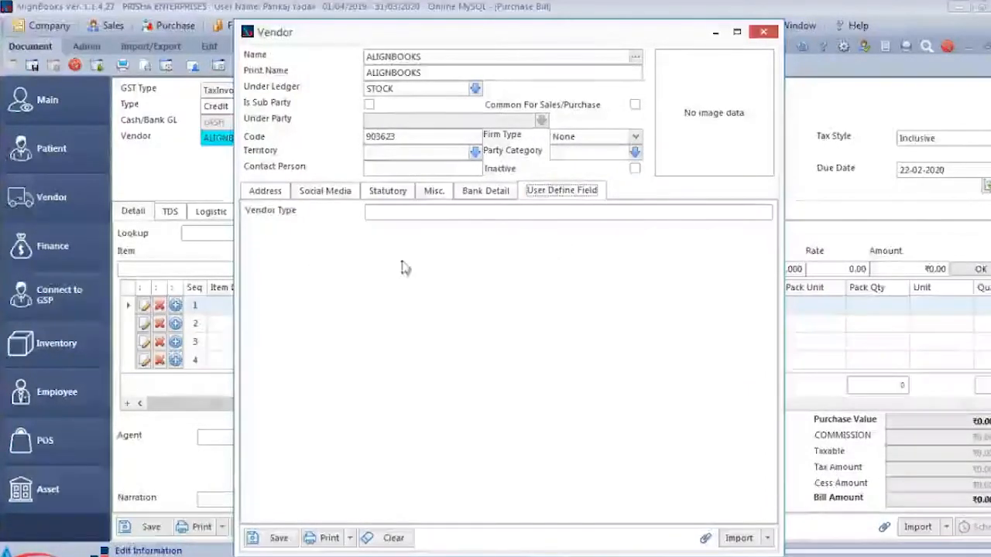
click(273, 193)
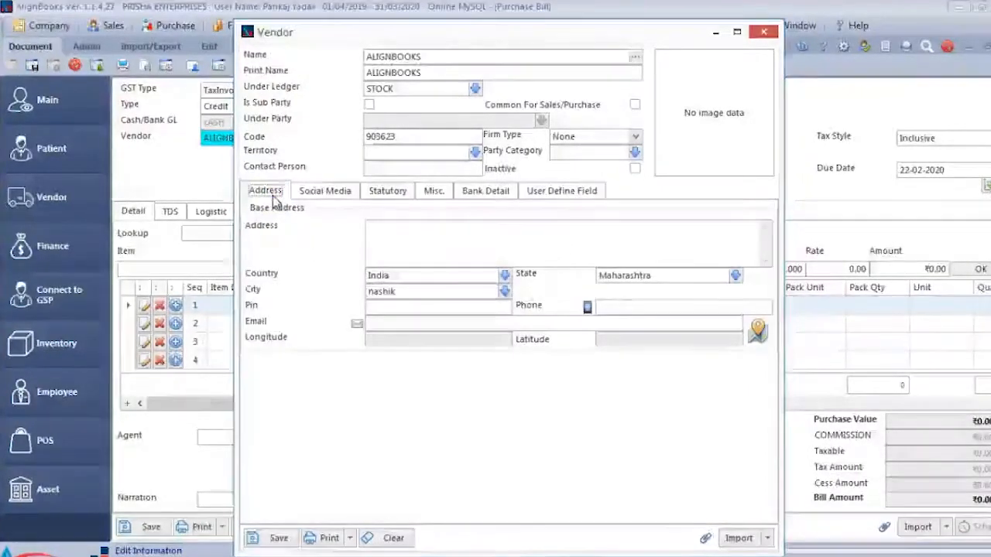
- Save the new ALIGNBOOKS vendor and return to the purchase bill
key(Escape)
key(Return)
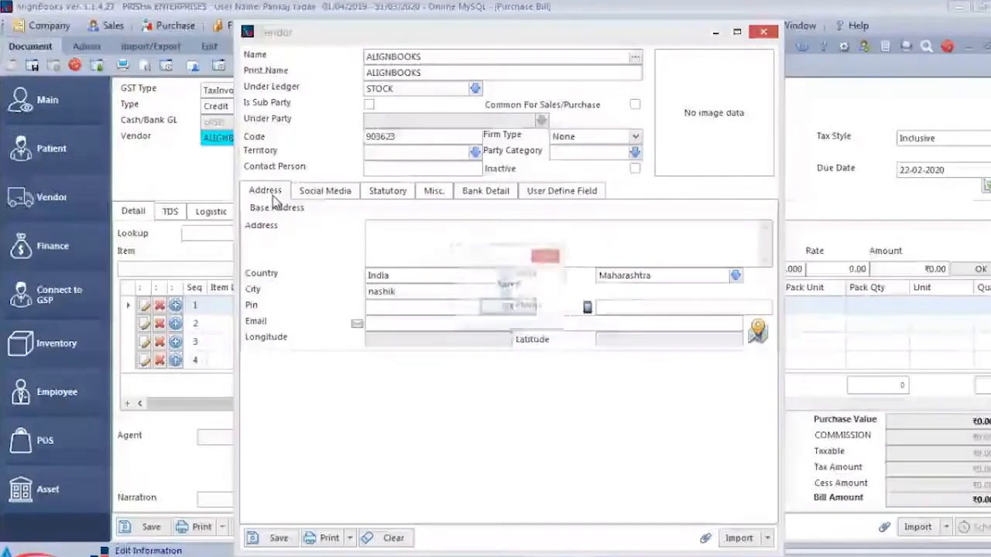
key(Return)
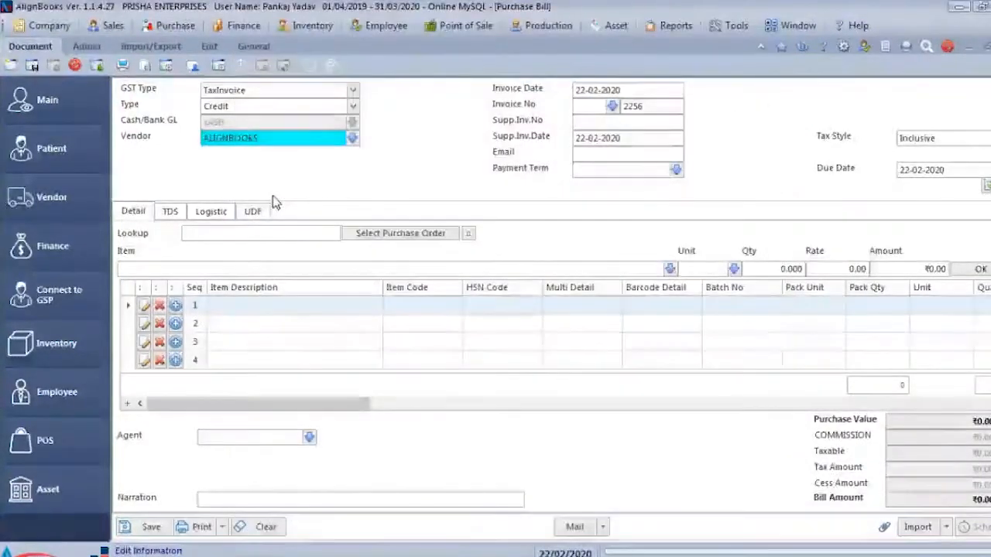
- Enter 045421P as the supplier invoice number, keep the remaining header fields, and proceed to the item entry
key(Tab)
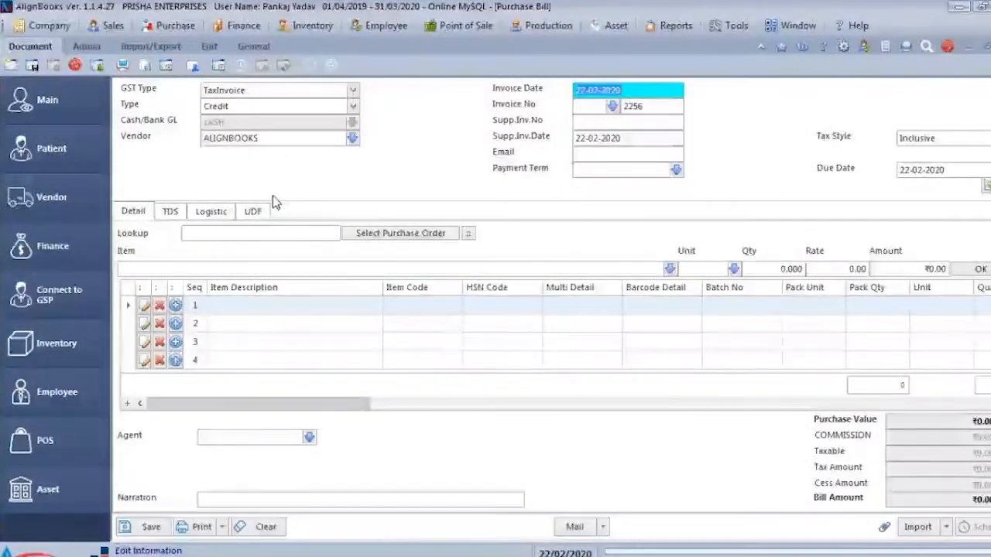
key(Tab)
key(Tab)
key(Tab)
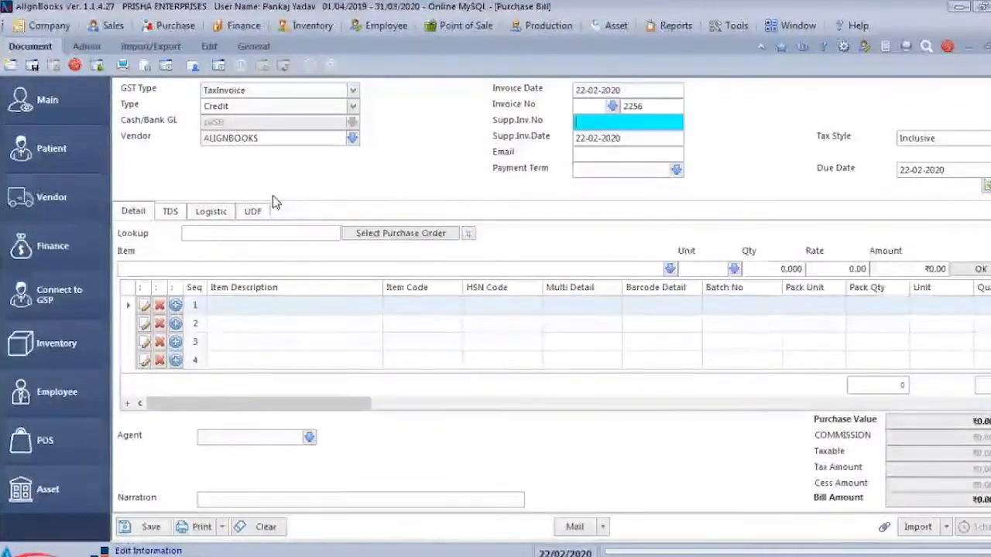
text(0)
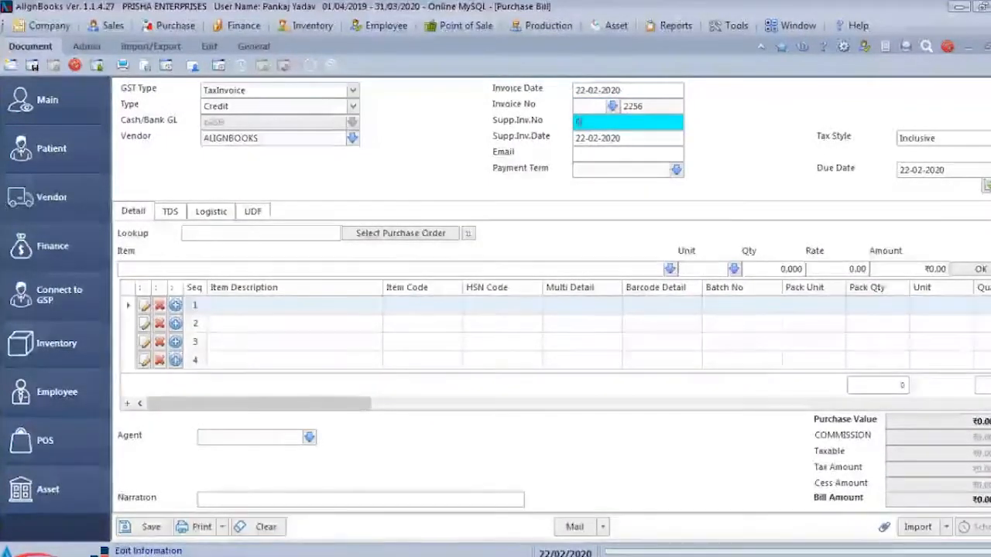
text(45451P)
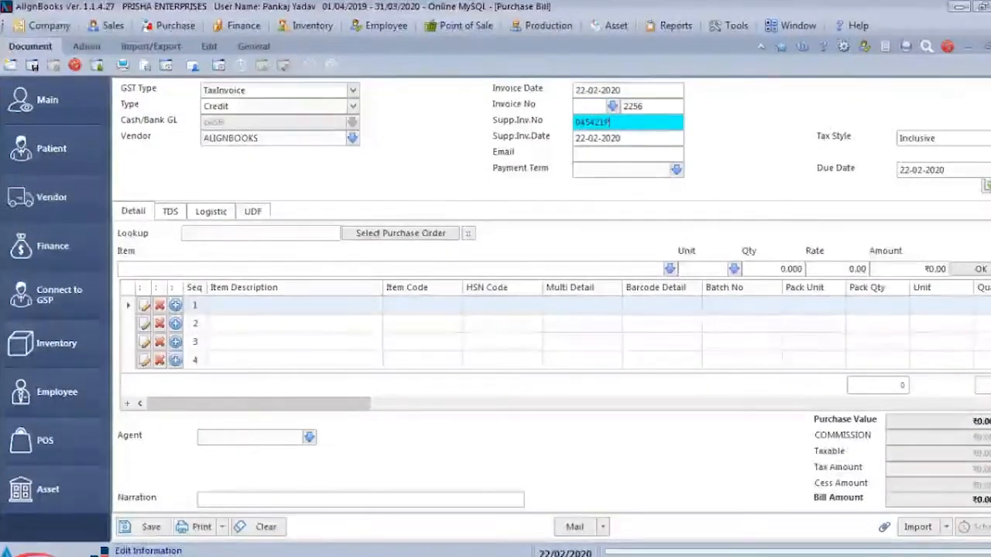
key(Tab)
key(Tab)
key(Tab)
key(Tab)
key(Tab)
key(Tab)
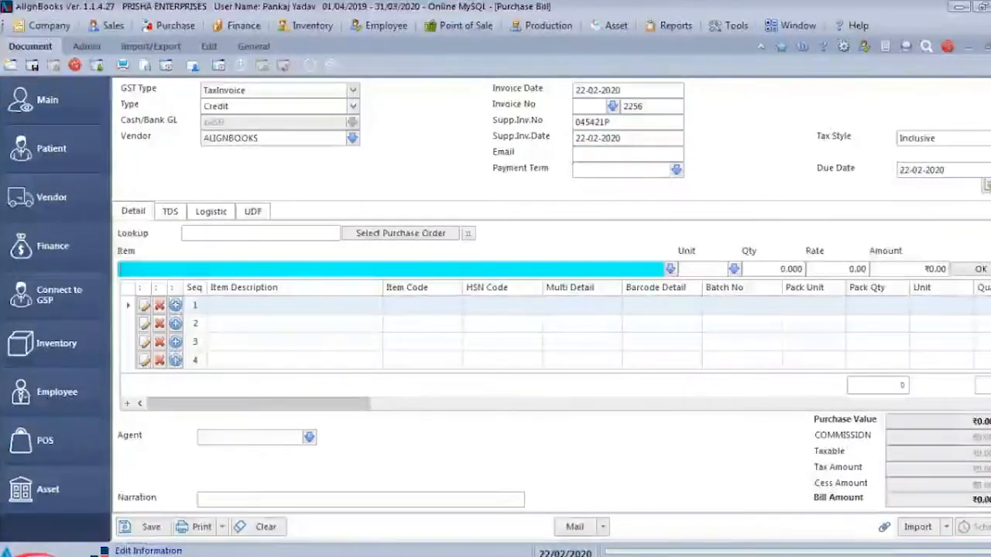
- Search the bill's items for "coc" and select Coca cola
key(Down)
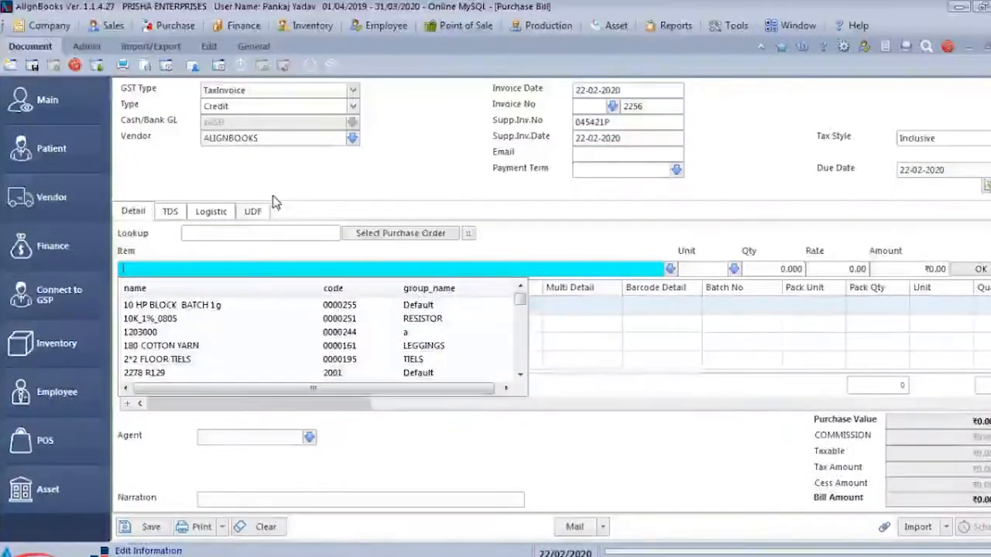
text(coc)
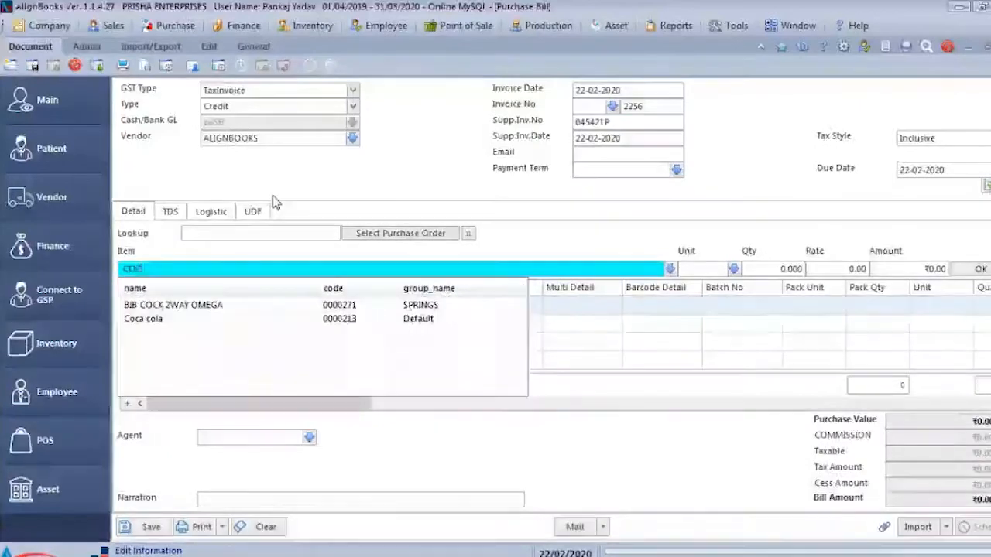
key(Down)
key(Down)
key(Return)
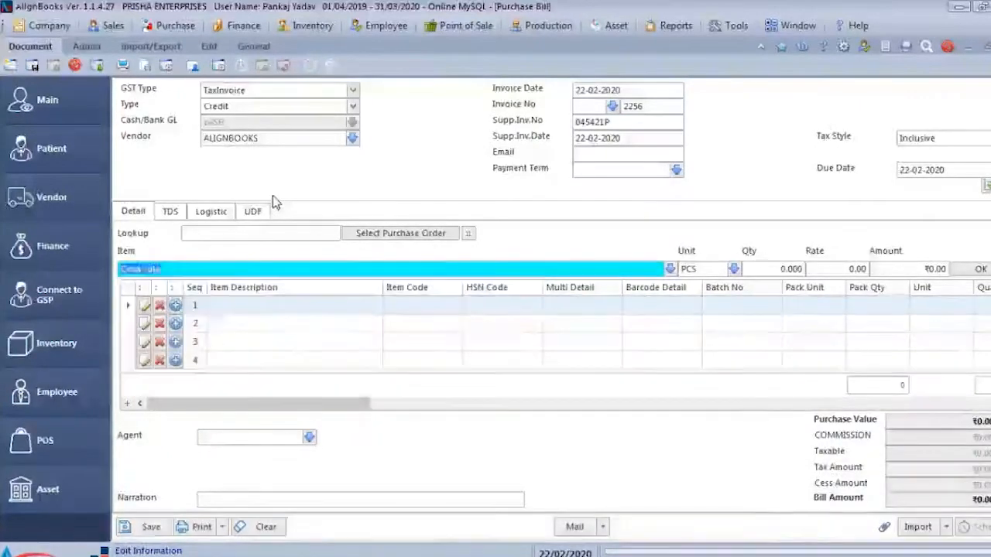
- Set the Coca cola quantity to 100 and rate to 10, accept the default tax values, and add the line to the bill
key(Return)
key(Return)
key(Return)
key(Return)
key(Return)
key(Return)
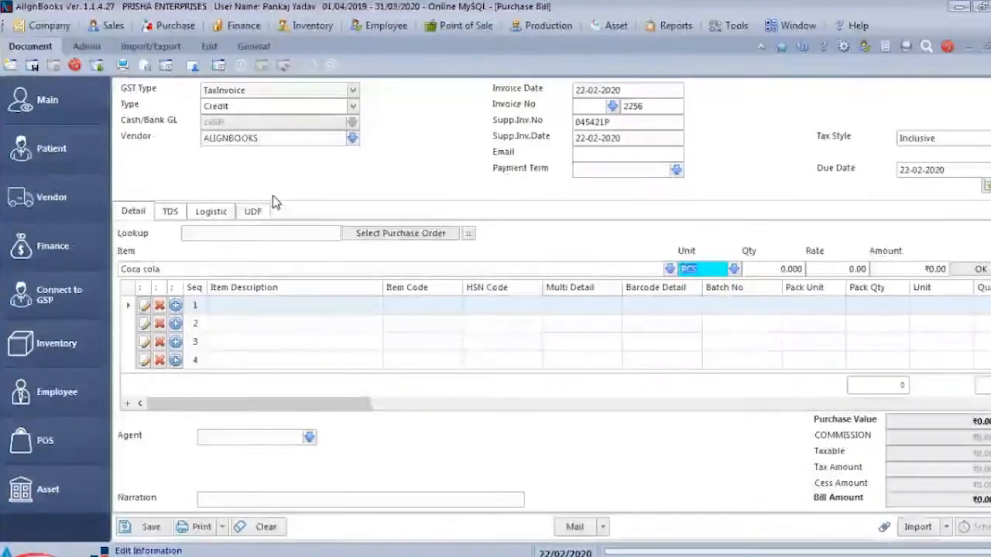
text(100)
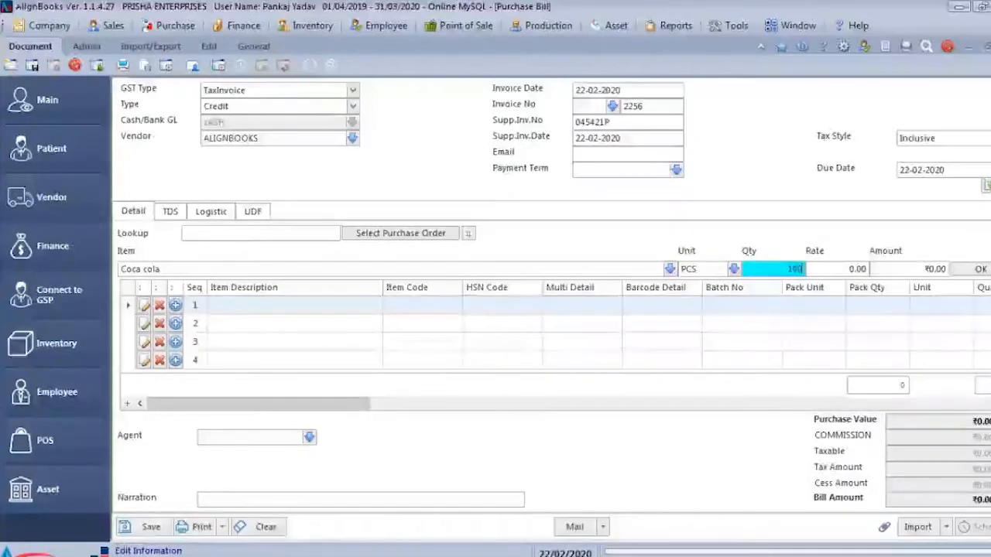
key(Return)
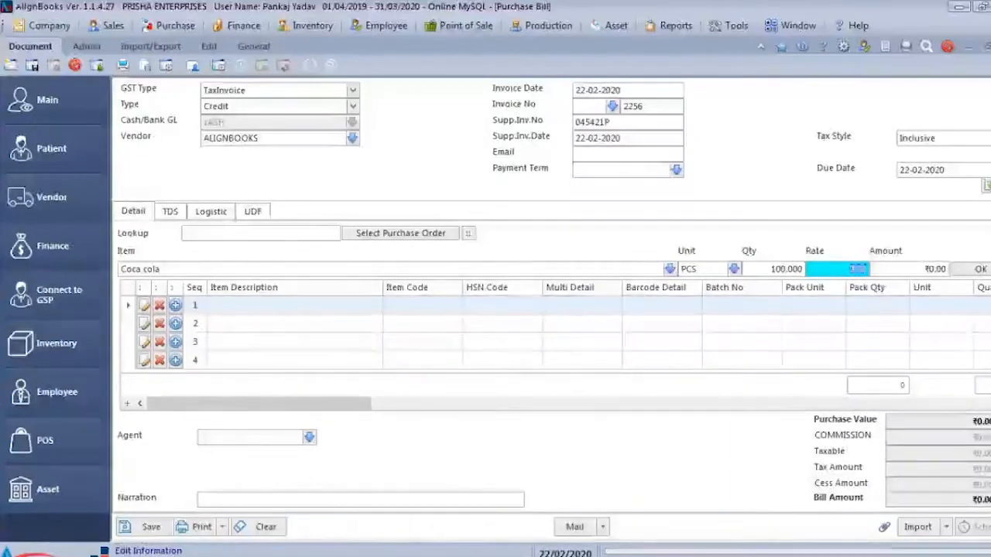
text(10)
key(Return)
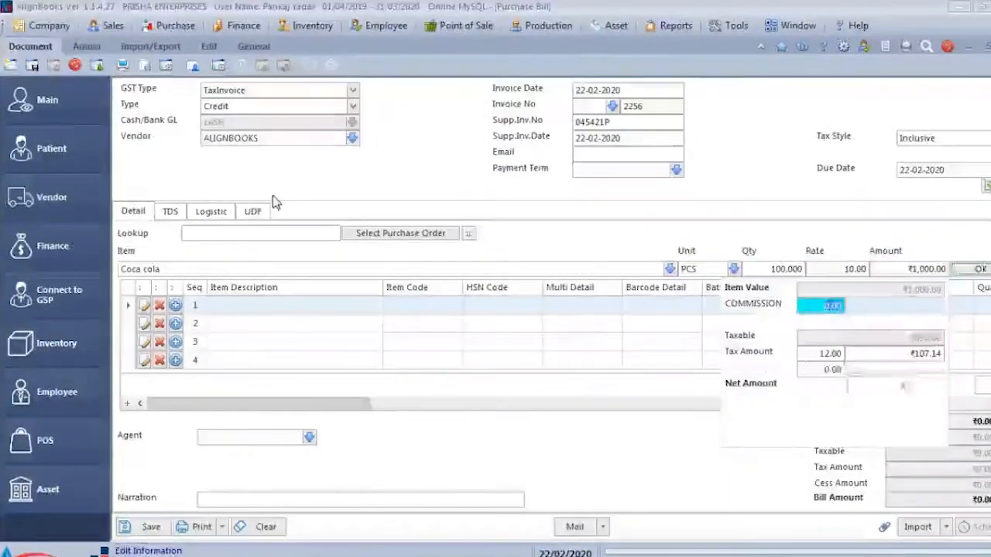
key(Return)
key(Return)
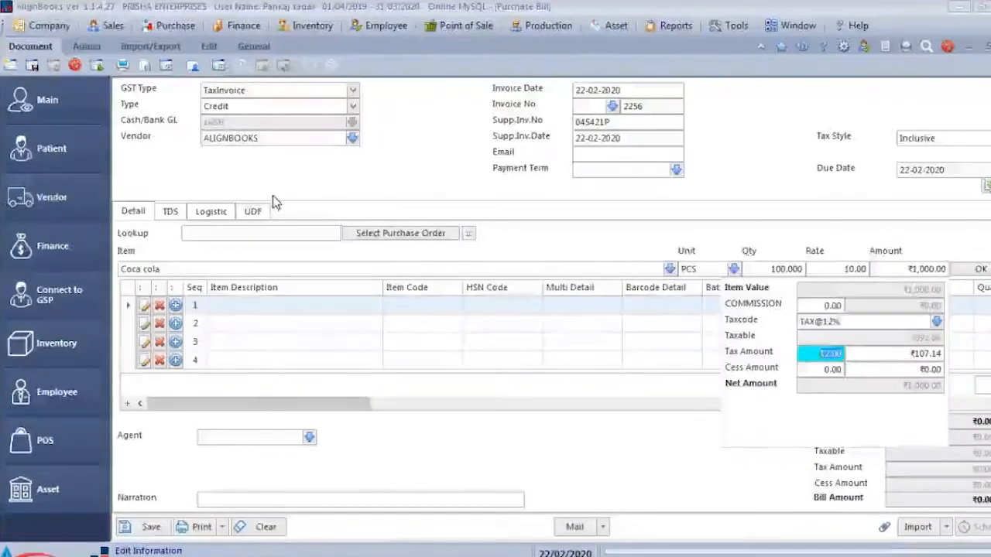
key(Return)
key(Return)
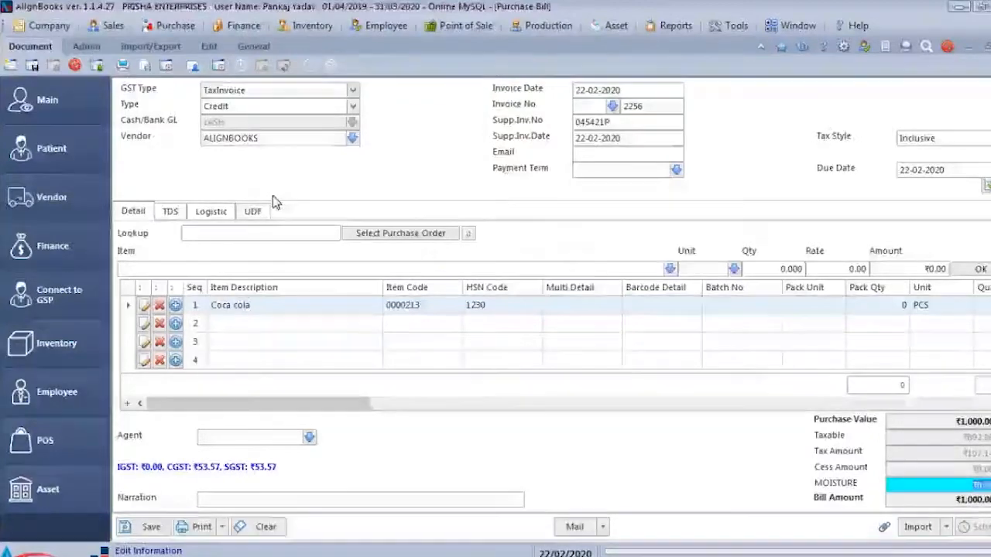
- Save the Coca cola purchase bill and confirm to start a blank bill
key(Escape)
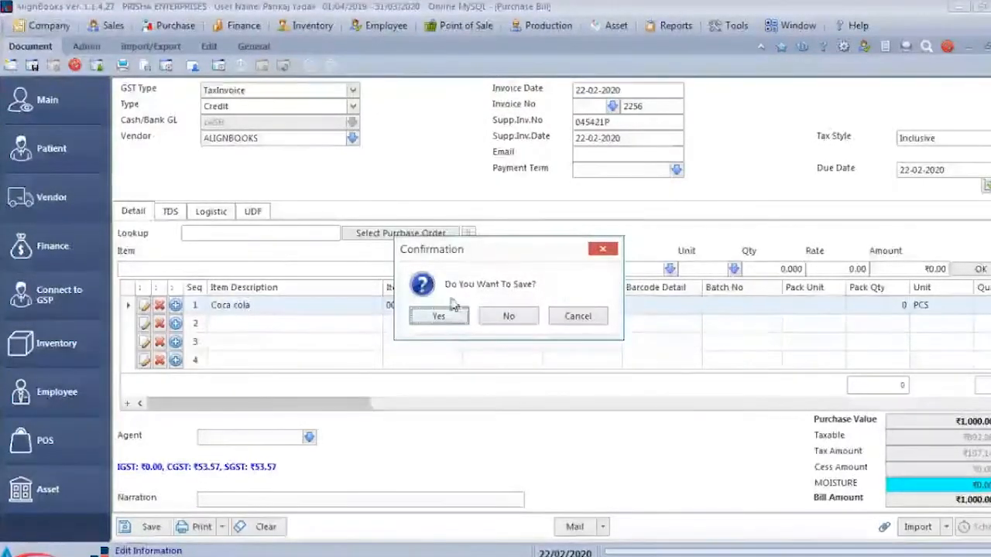
click(593, 319)
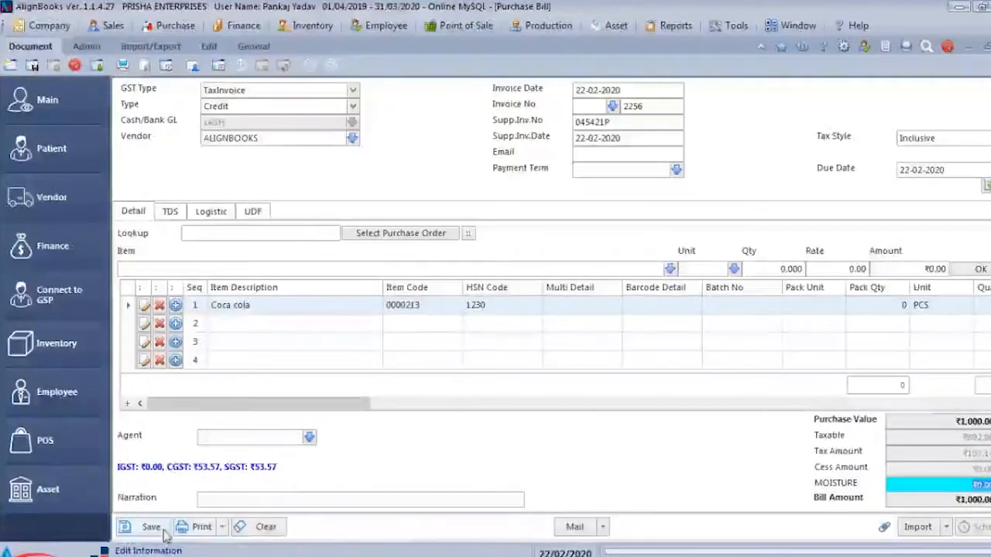
click(155, 529)
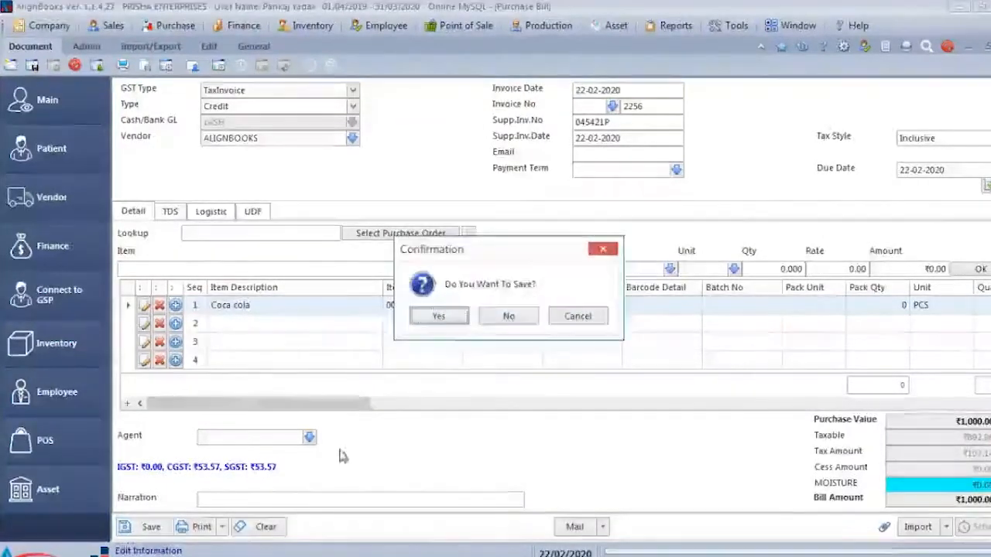
click(441, 323)
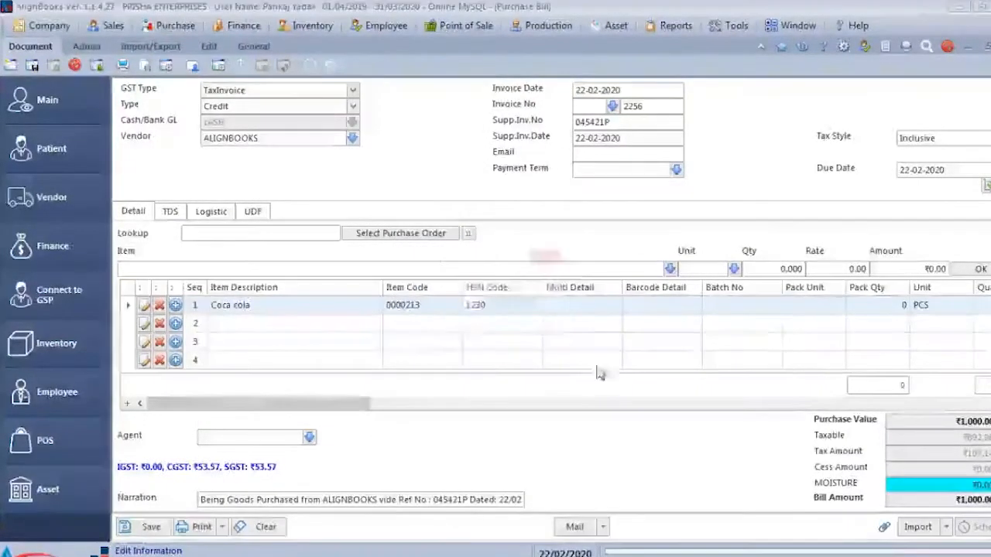
click(513, 310)
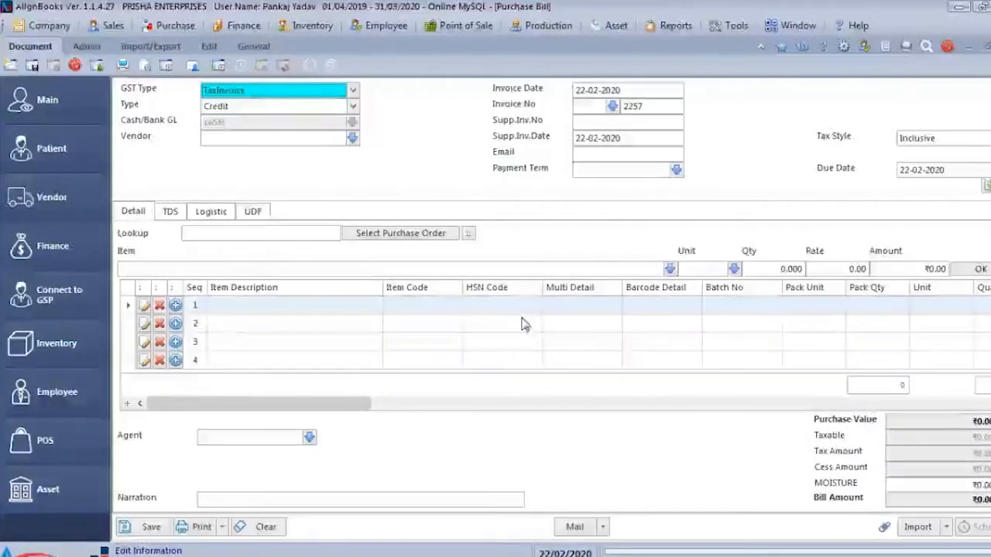
- Try to create a new inventory item from the blank bill's item entry using an unlisted item name
click(366, 268)
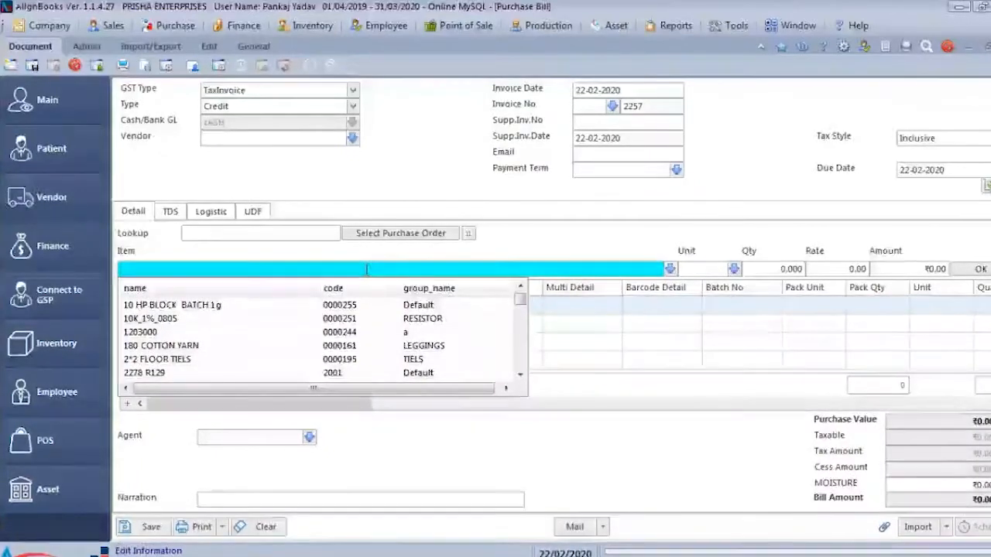
text(IKFHDKJHFKJH)
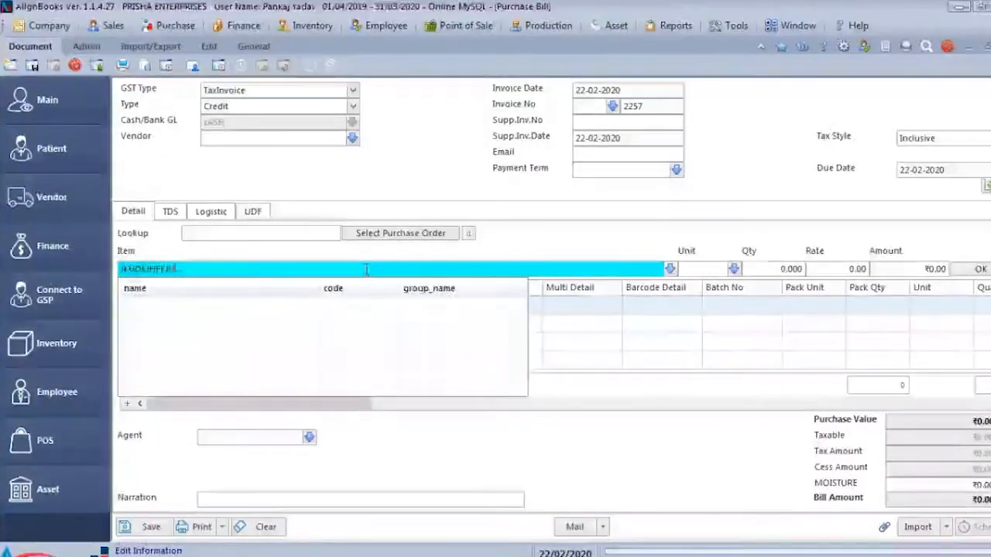
key(Return)
key(Return)
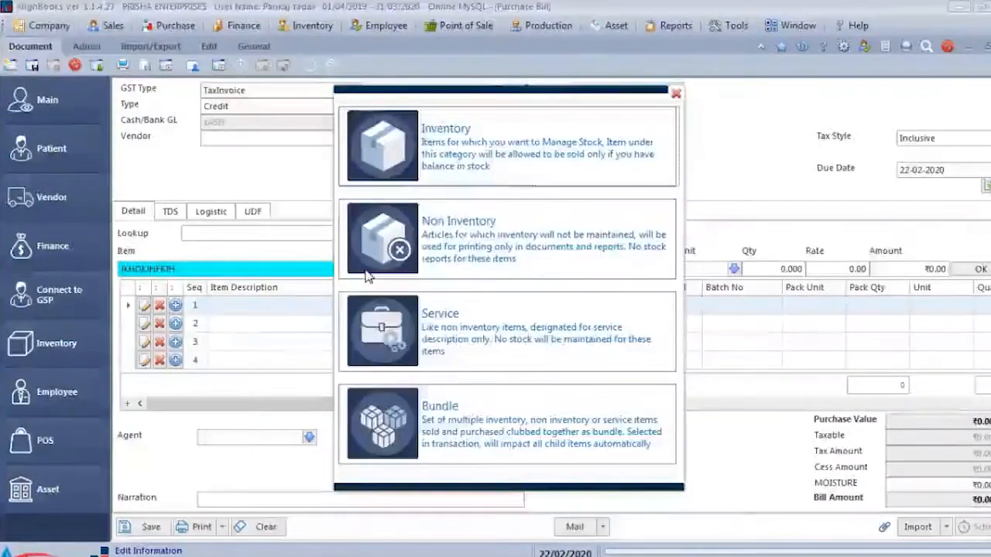
key(Return)
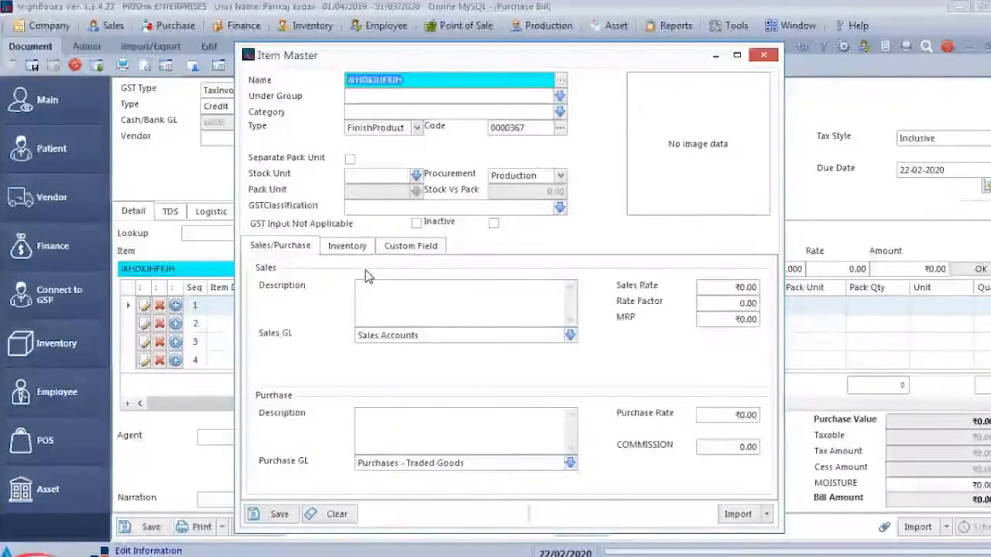
key(Escape)
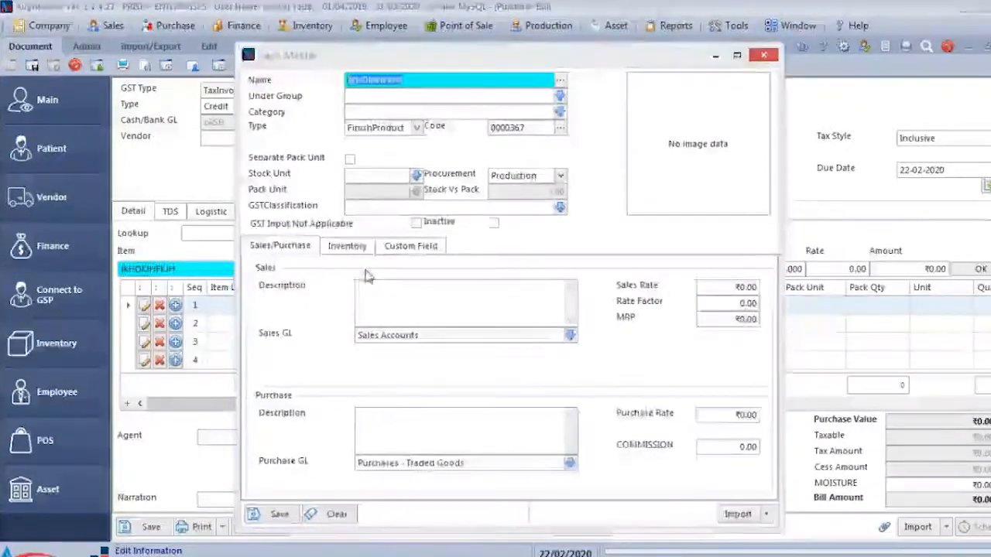
- Discard the blank purchase bill with its unlisted item and close the Item Master list
key(Return)
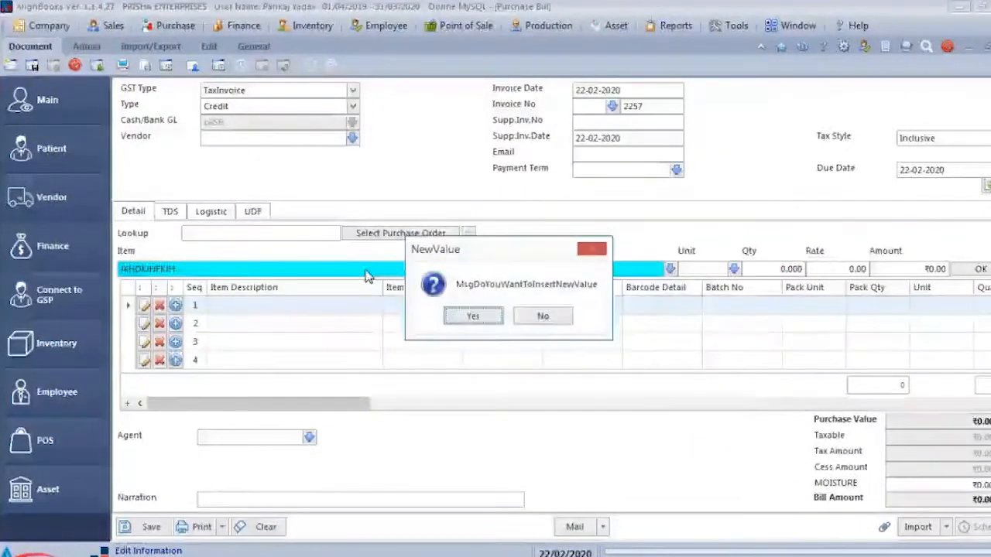
key(Right)
key(Return)
key(Escape)
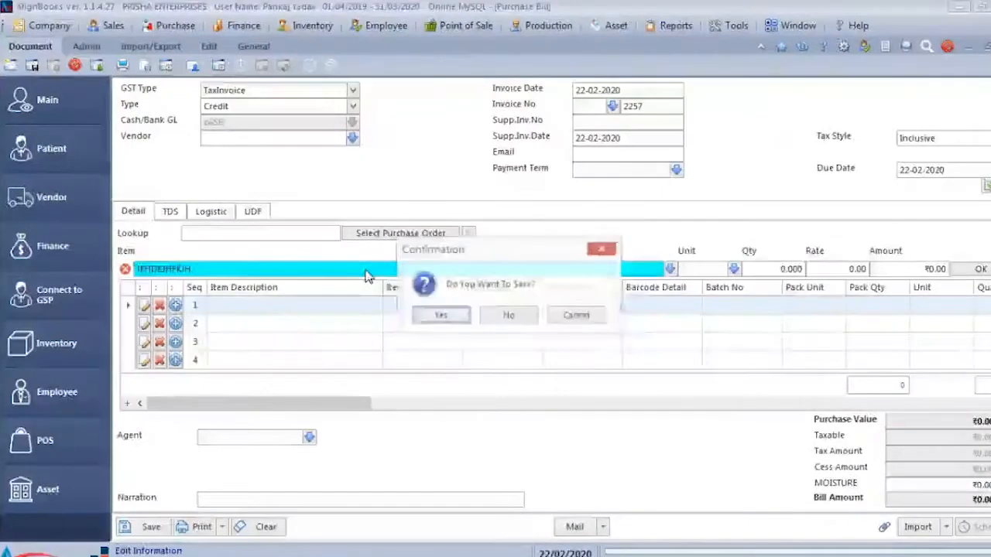
click(508, 315)
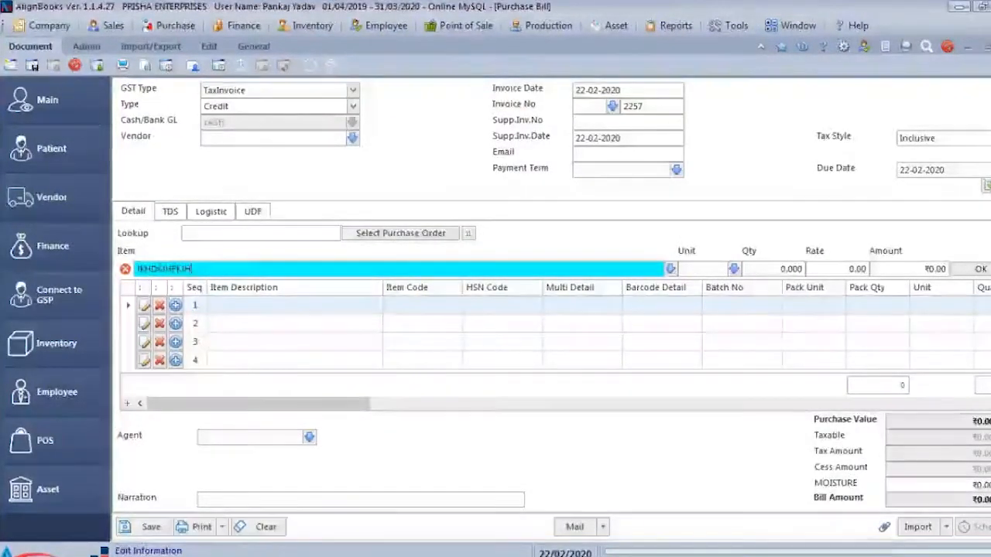
click(990, 46)
click(508, 316)
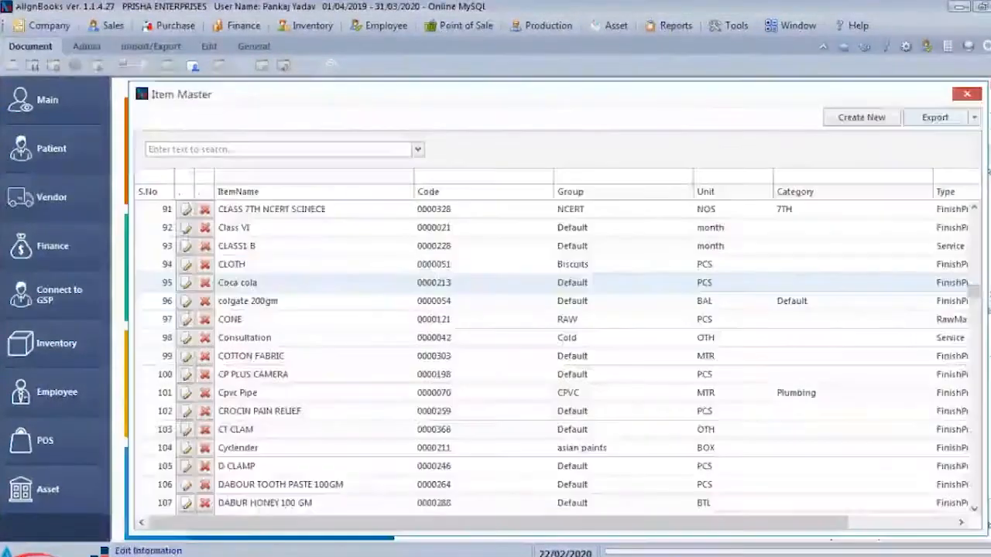
click(976, 95)
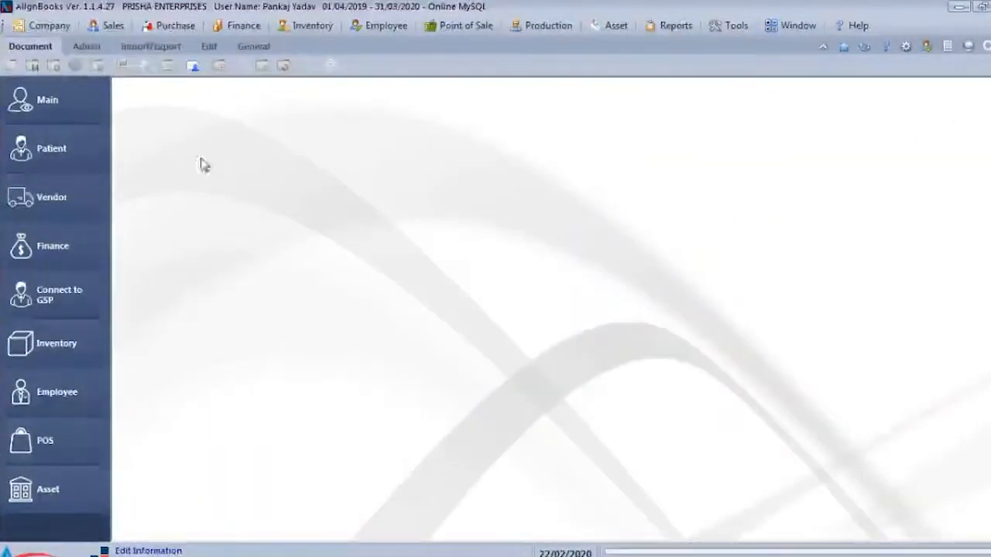
- Open a new POS Invoice
click(114, 26)
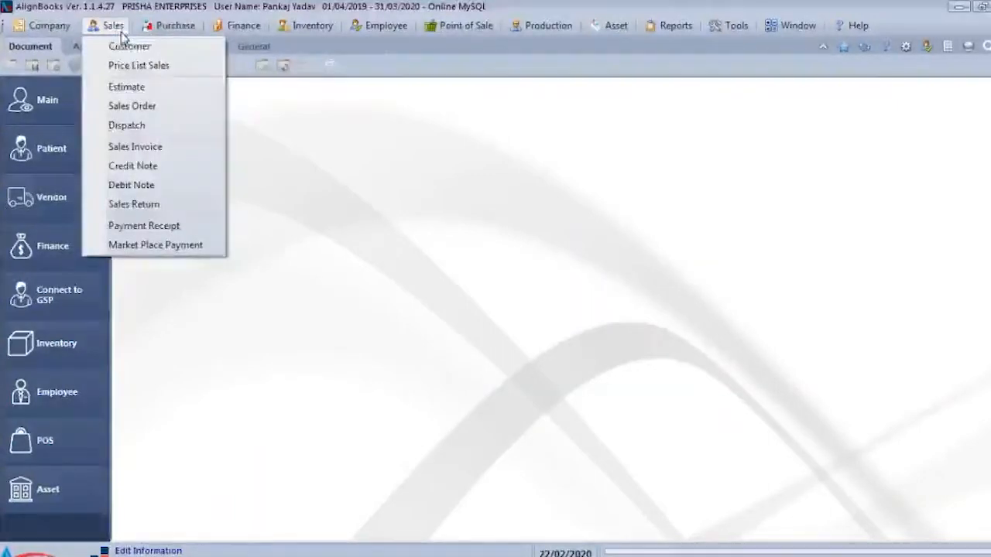
mouse_move(479, 27)
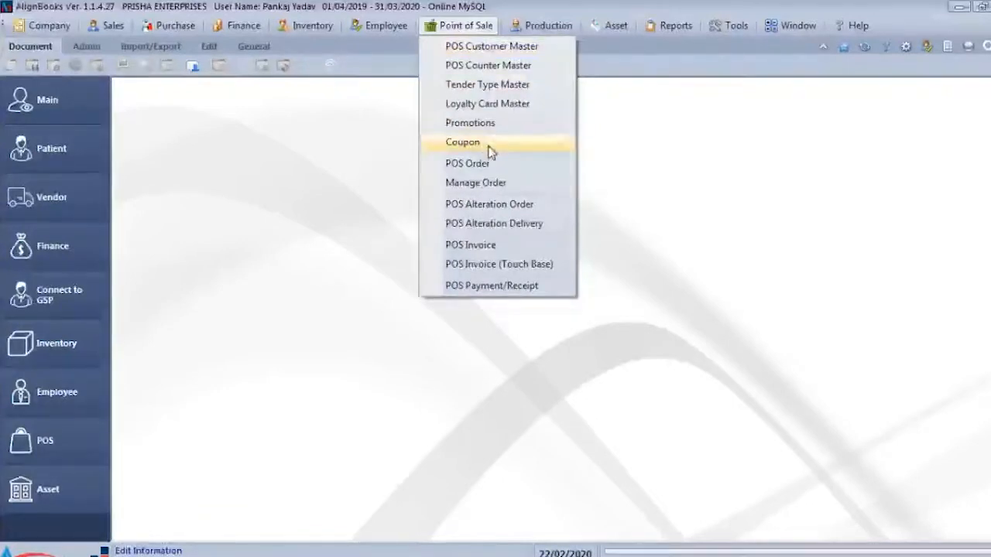
click(492, 245)
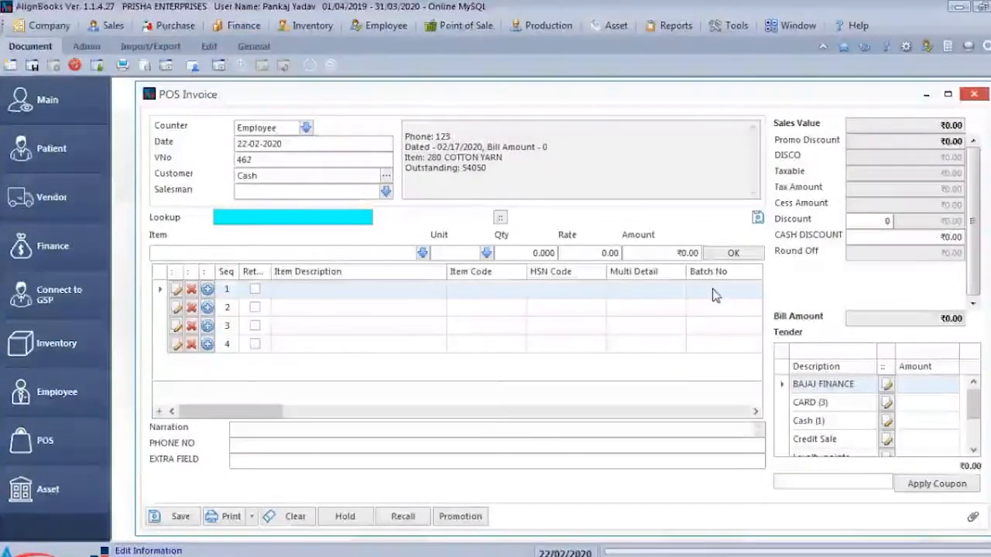
- Look up the POS invoice's customer by phone number and open a new POS customer record from it
click(281, 174)
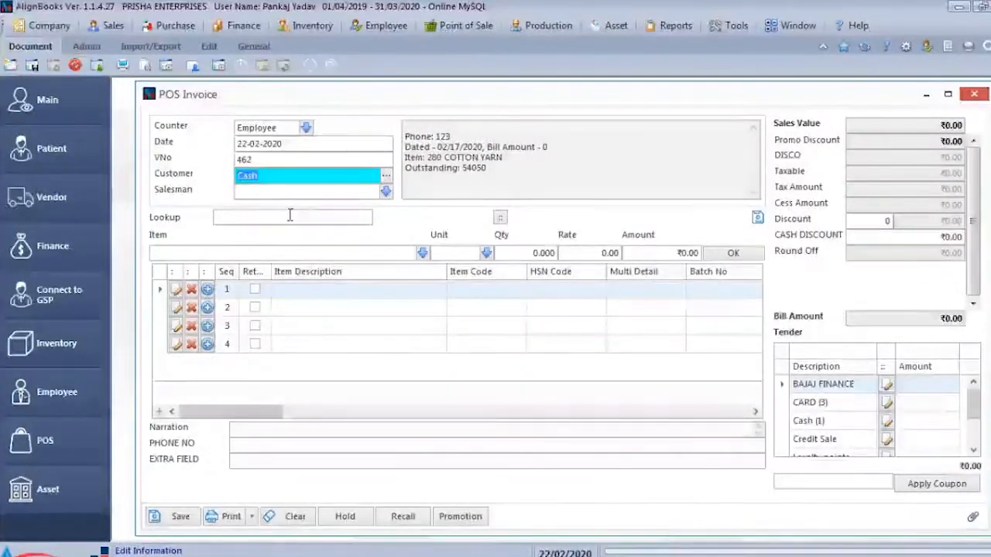
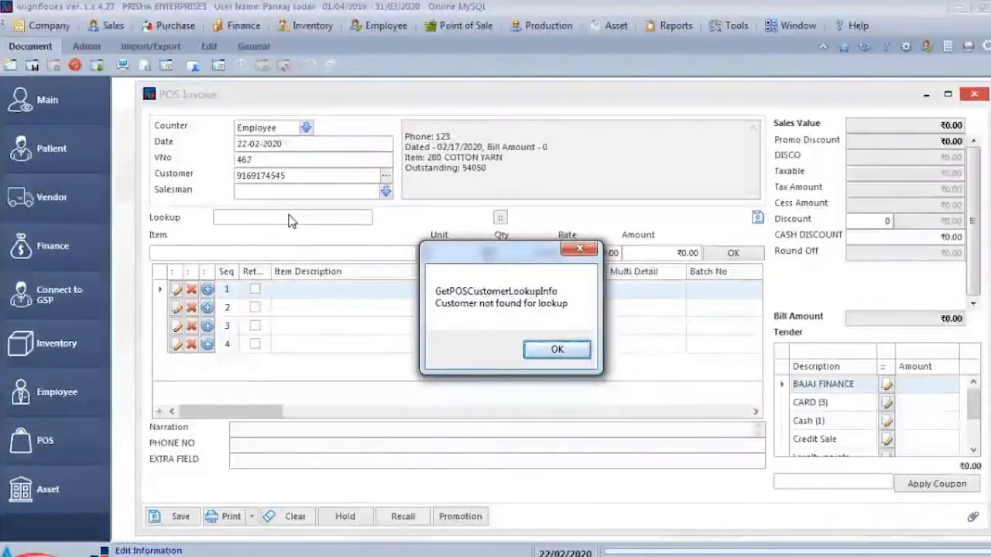
key(Return)
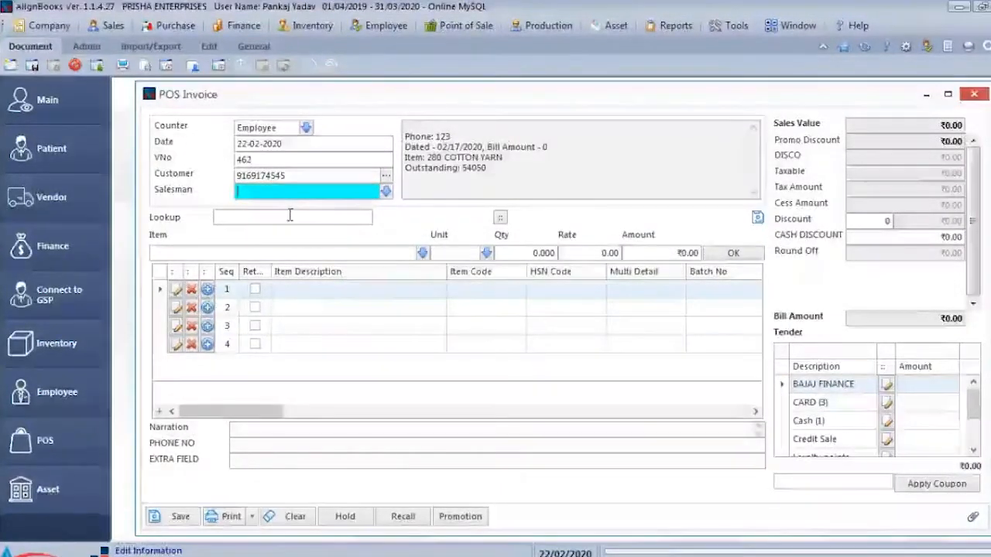
key(shift+Tab)
key(Return)
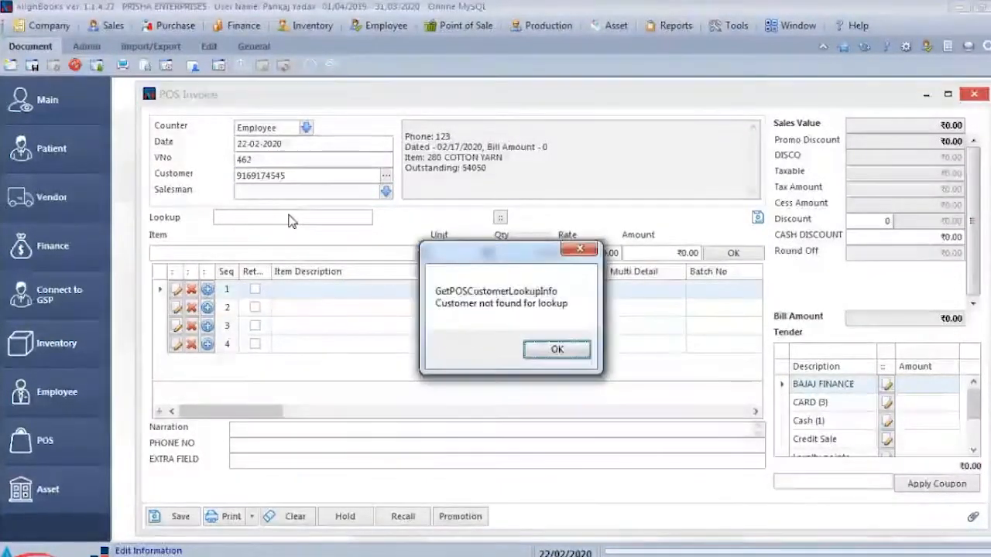
key(Return)
key(Return)
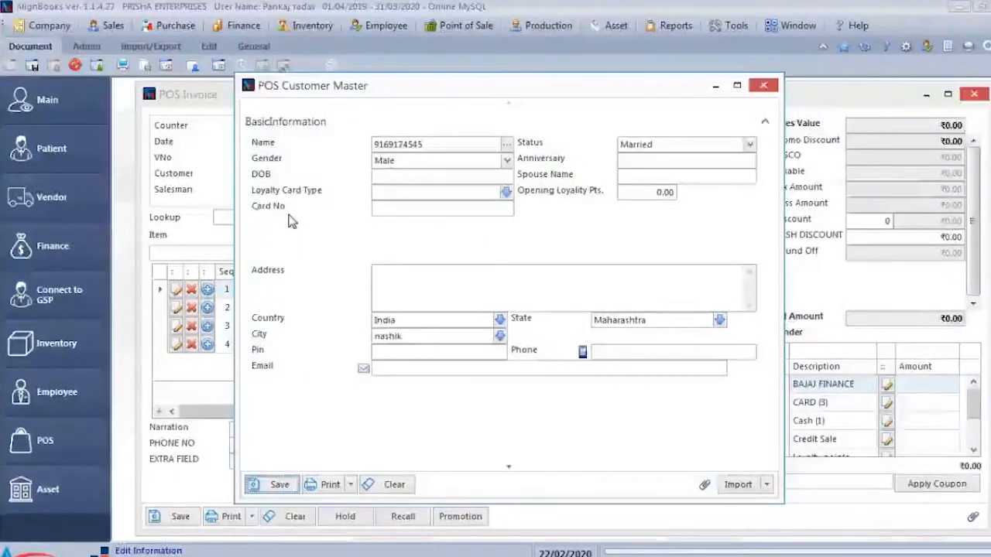
- Replace the new POS customer's name with the full name and fill in the customer's phone number
drag(464, 148, 256, 165)
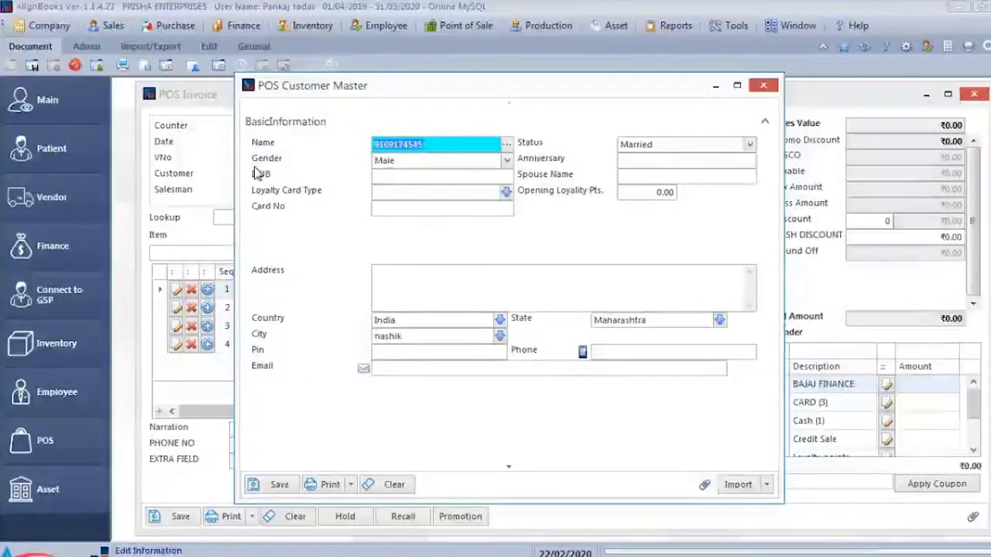
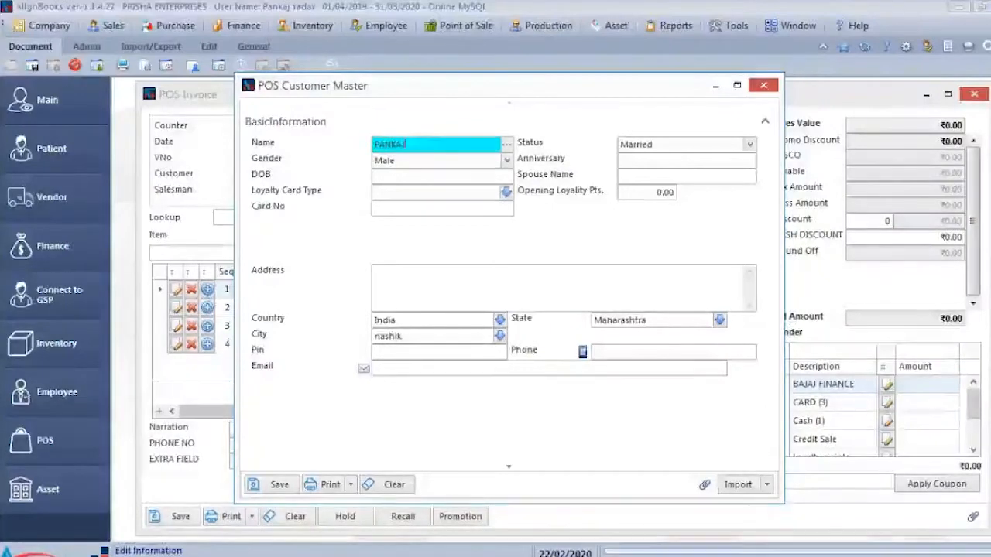
key(Tab)
key(Tab)
key(Tab)
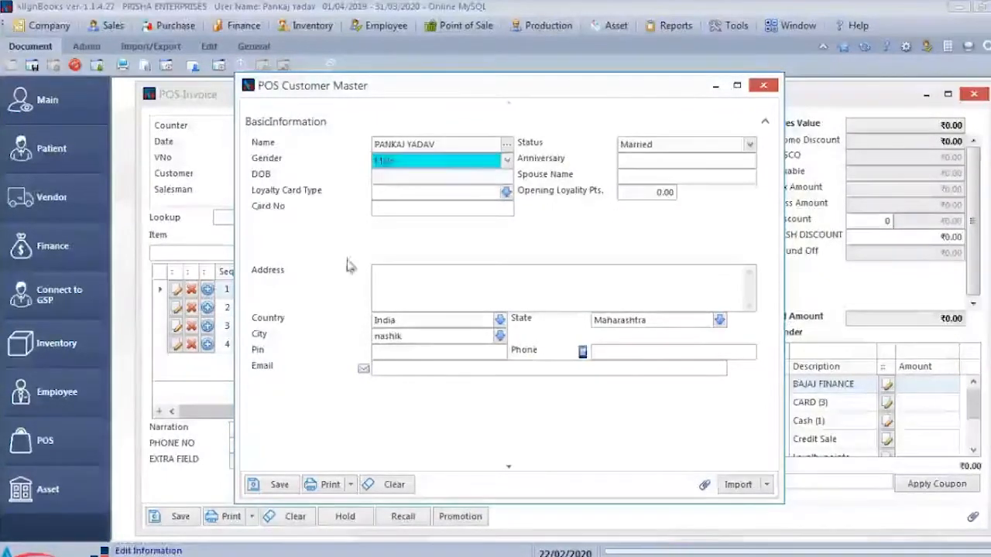
click(628, 352)
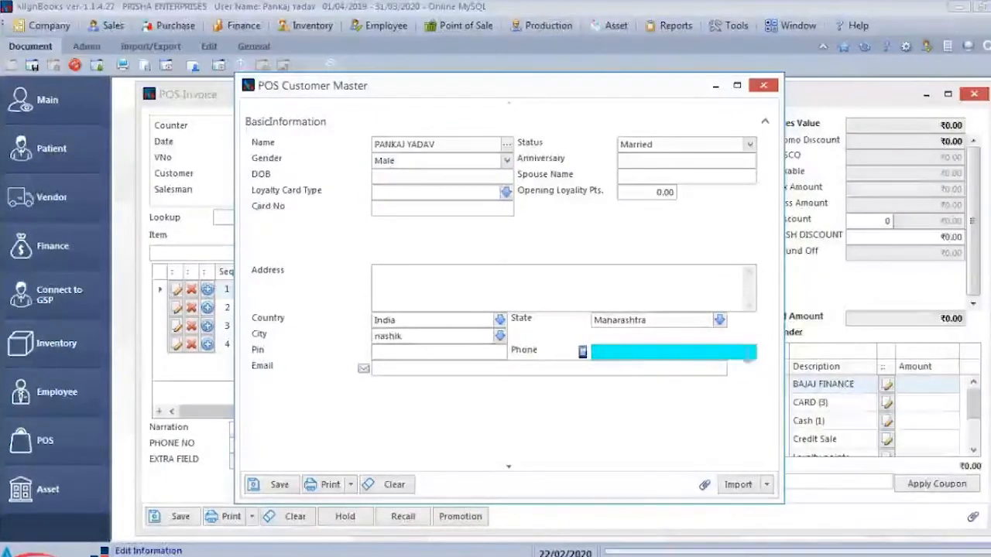
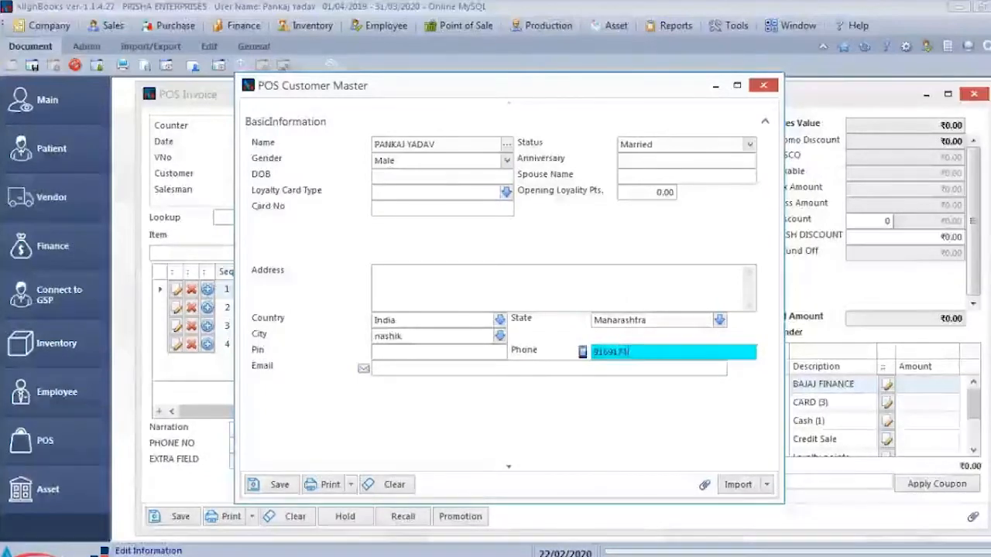
key(Tab)
- Save the new POS customer and return to the POS invoice
key(Escape)
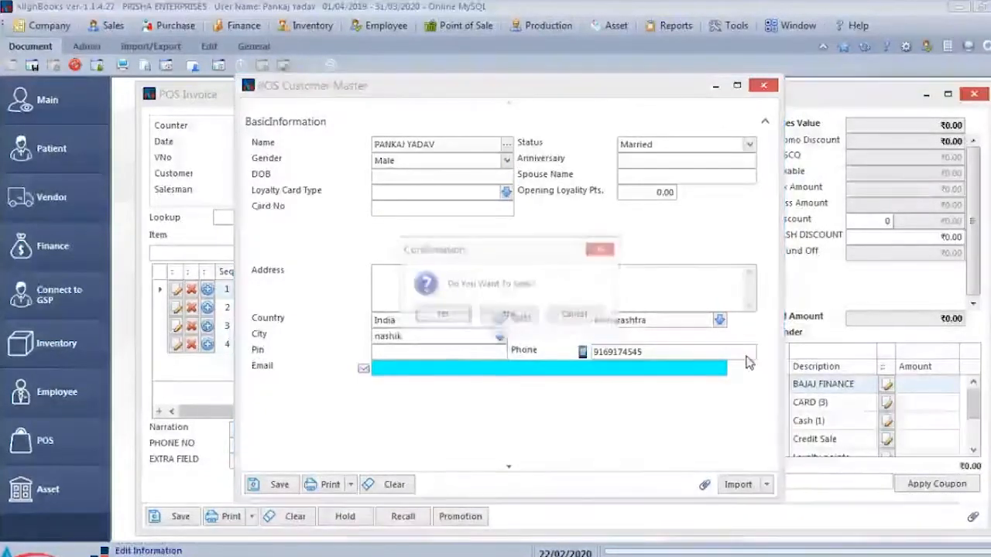
key(Return)
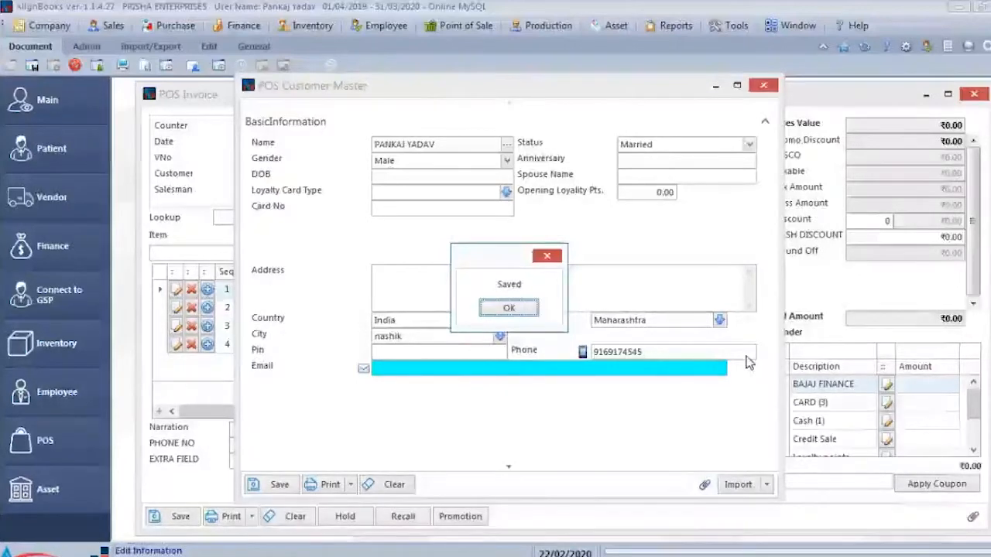
key(Return)
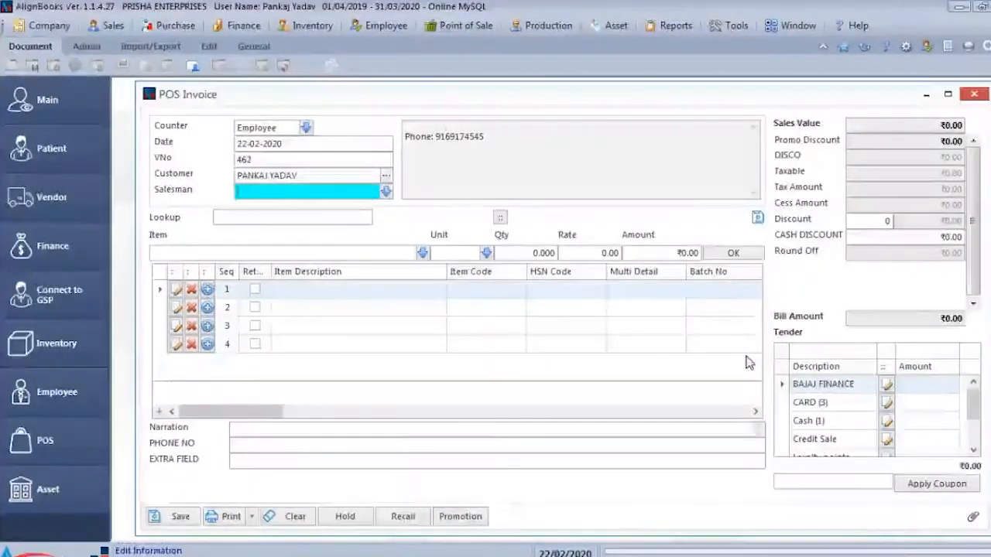
- Switch the POS invoice to the customer's existing record and proceed to the item lookup
click(332, 174)
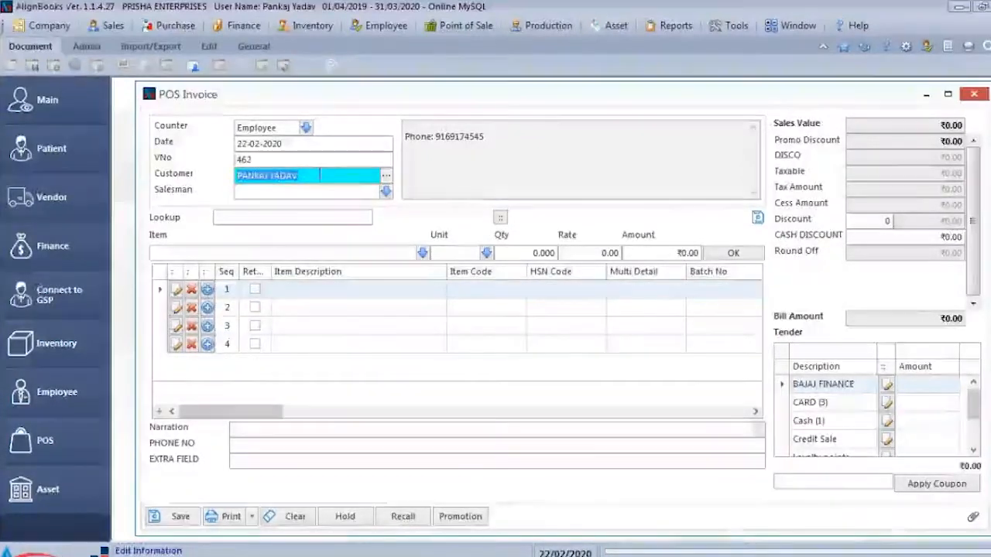
click(252, 218)
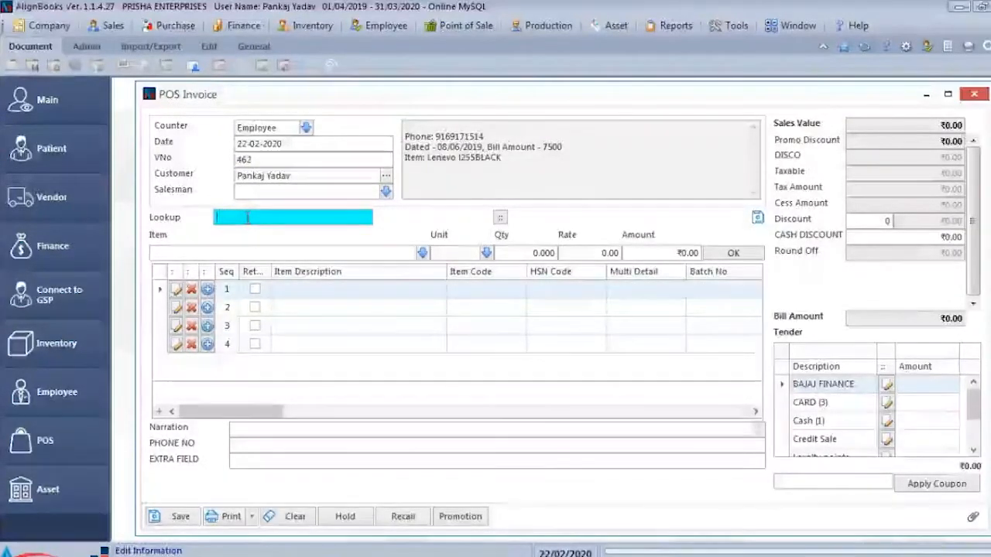
- Try to look up item 201 for the POS invoice and dismiss the resulting dialog
text(201)
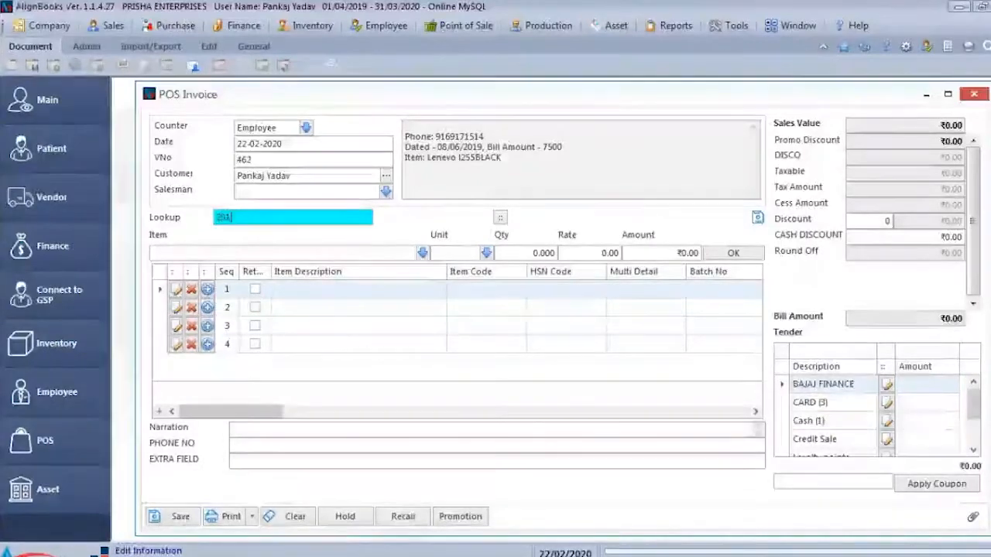
key(Return)
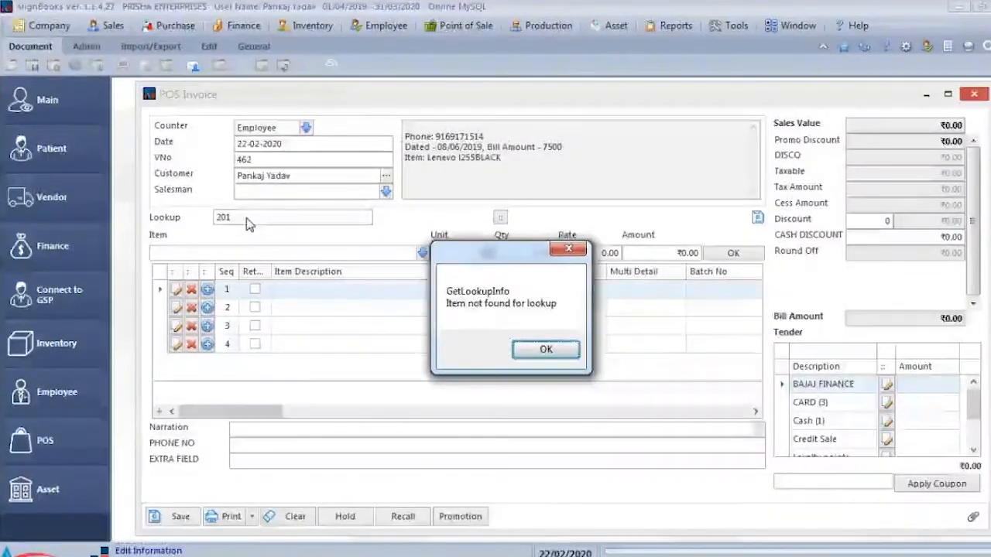
key(Return)
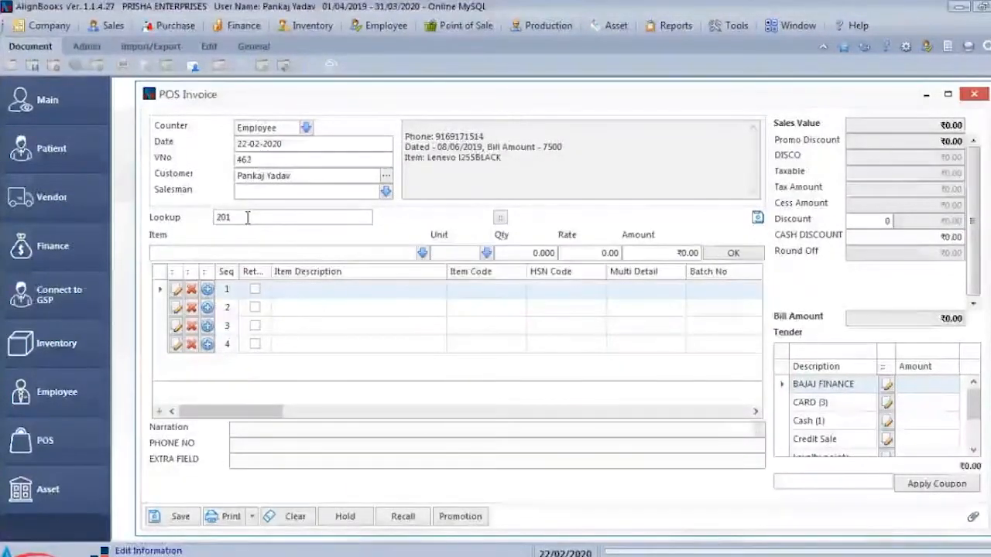
- Add the item with code 2001 to the POS invoice through the item lookup
drag(247, 218, 200, 222)
text(2001)
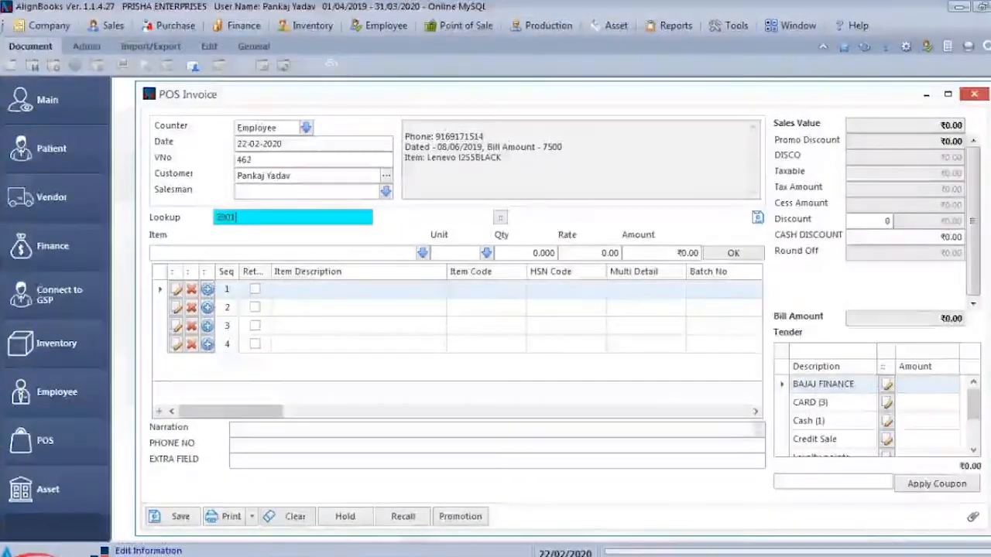
key(Return)
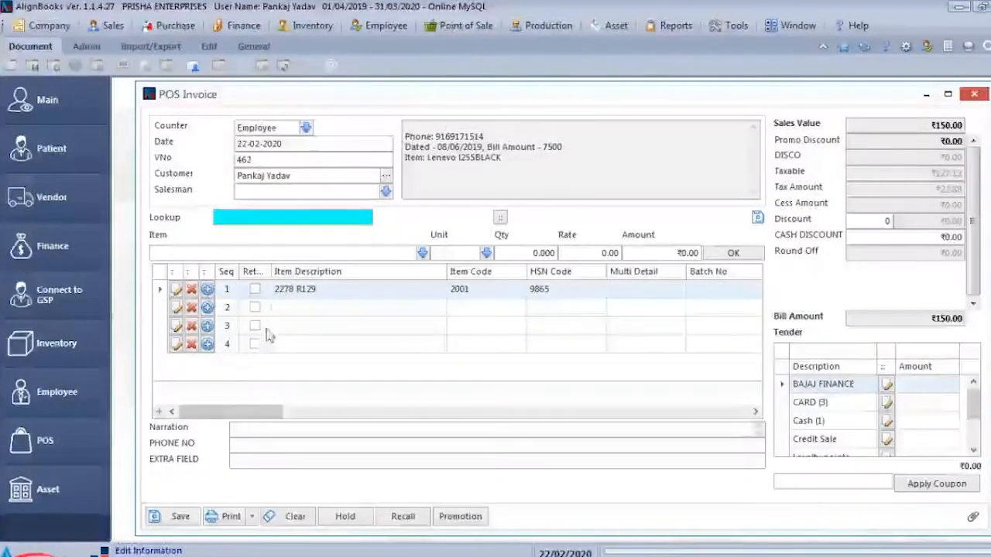
drag(287, 415, 208, 412)
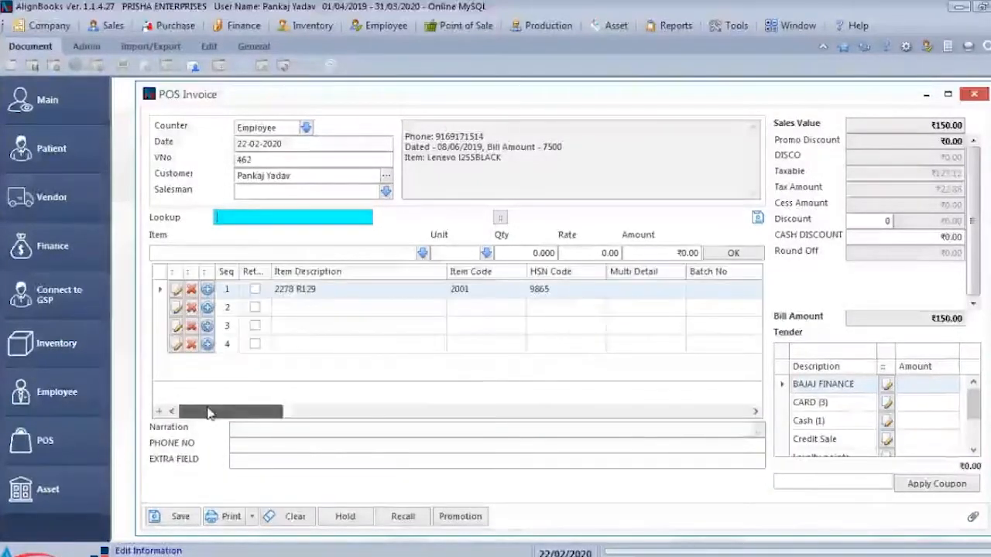
- Browse the POS invoice's item list by name, code and group
click(252, 249)
key(Down)
key(Down)
key(Down)
key(Down)
key(Down)
key(Down)
key(Down)
key(Down)
key(Down)
key(Down)
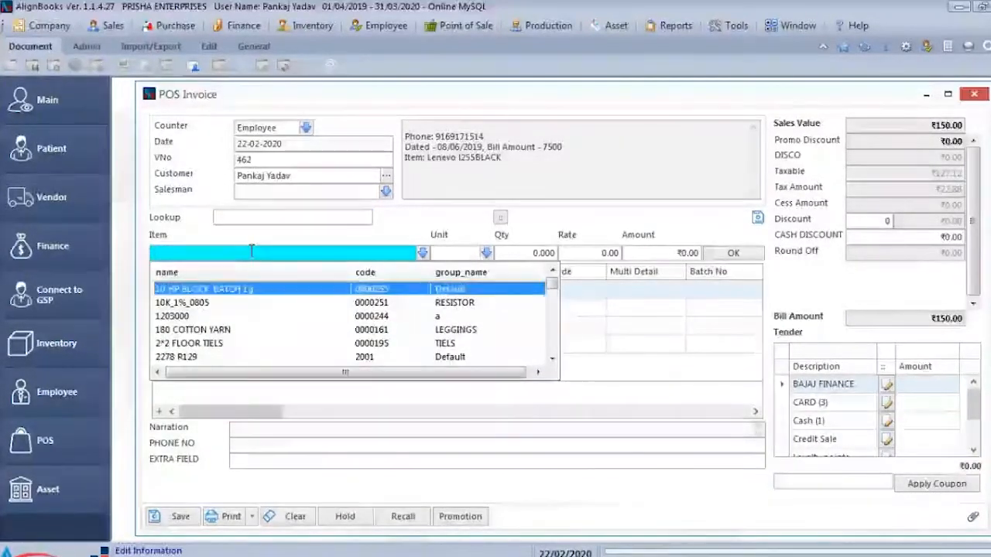
key(Down)
key(Down)
key(Down)
key(Down)
key(Down)
key(Down)
key(Down)
key(Down)
key(Down)
key(Down)
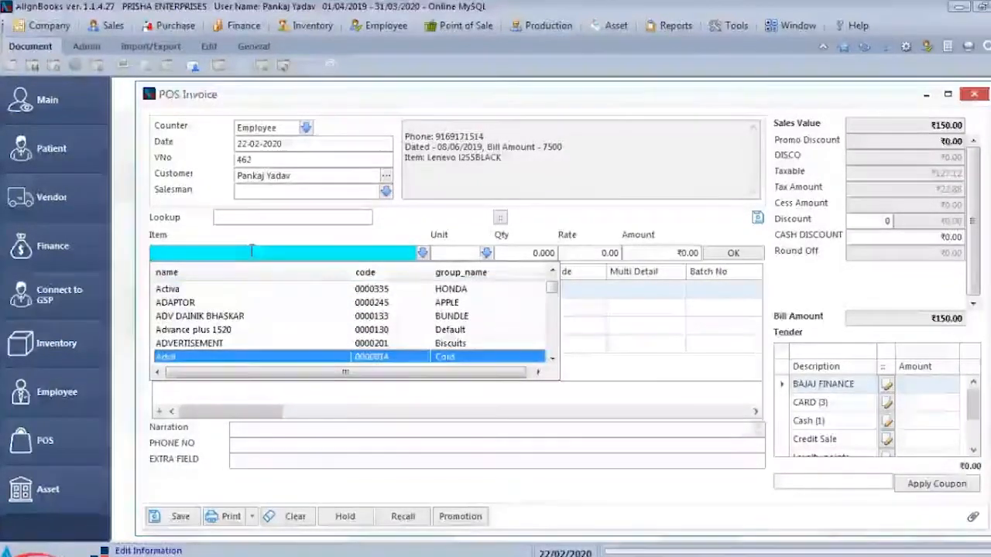
- Leave the item list and try to save the POS invoice without a tender amount
key(Escape)
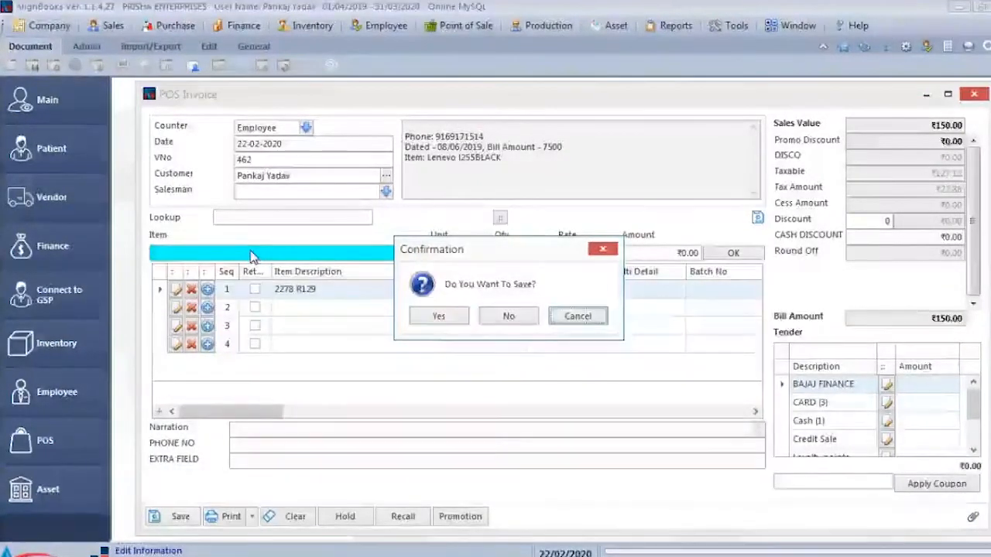
key(Left)
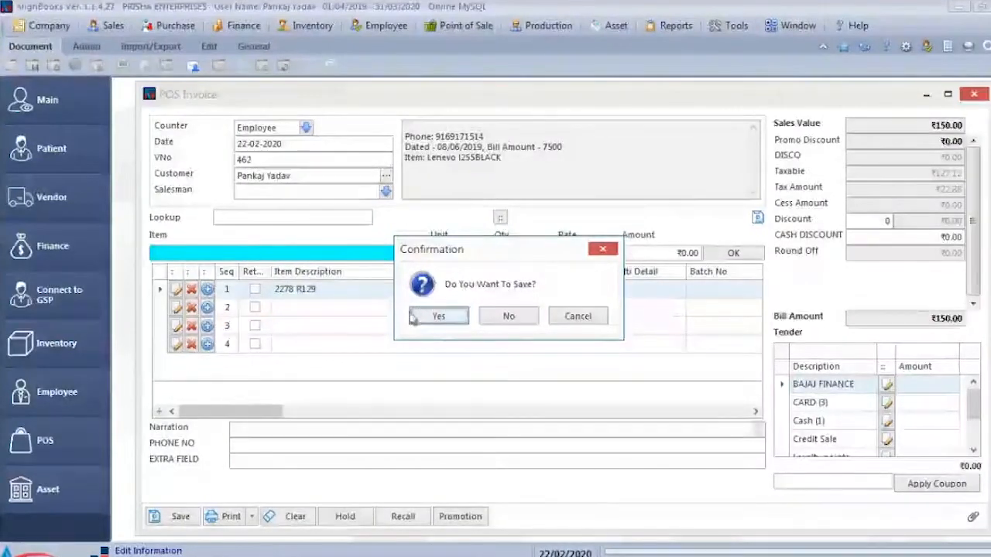
key(Return)
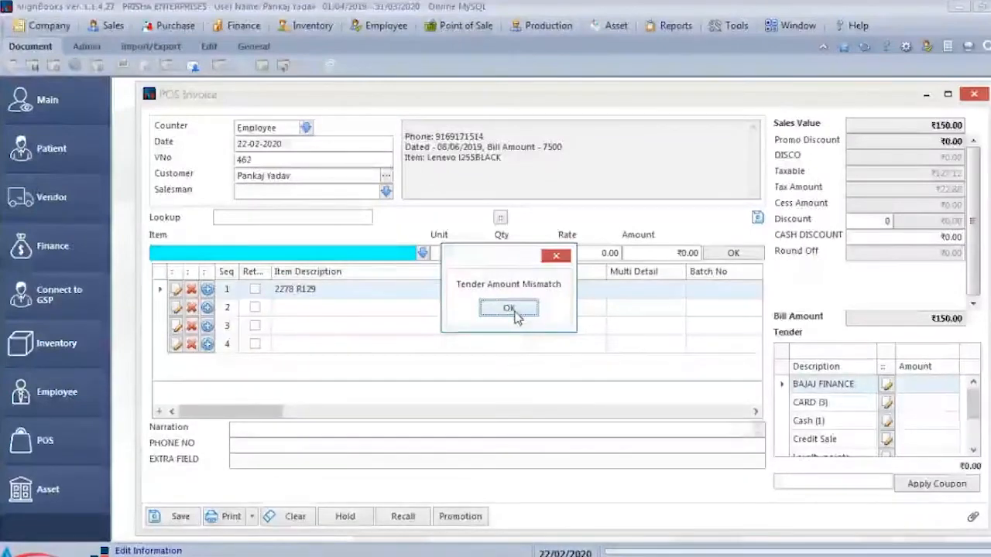
click(509, 309)
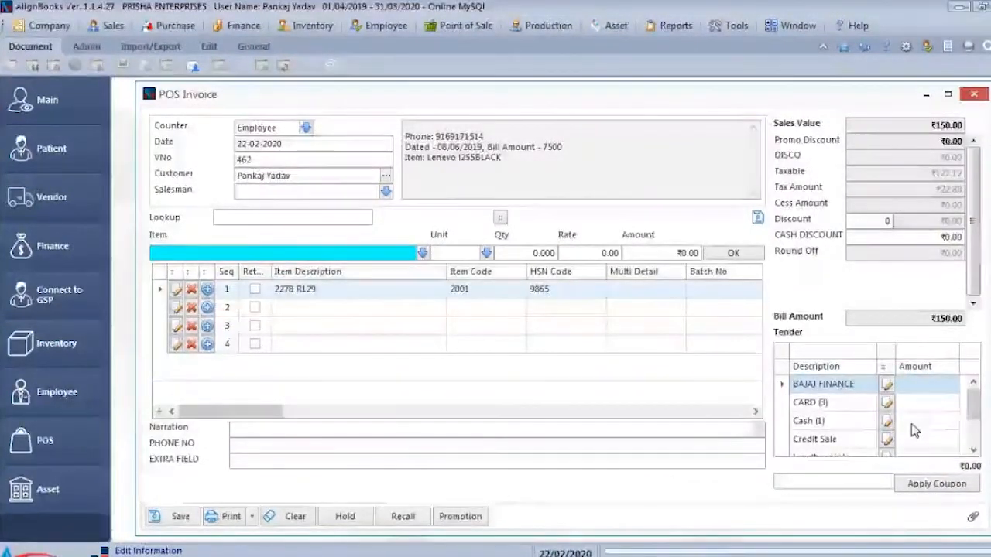
- Give the POS invoice a 10 percent discount and settle the ₹135.00 bill with a cash tender
scroll(914, 431, down, 1)
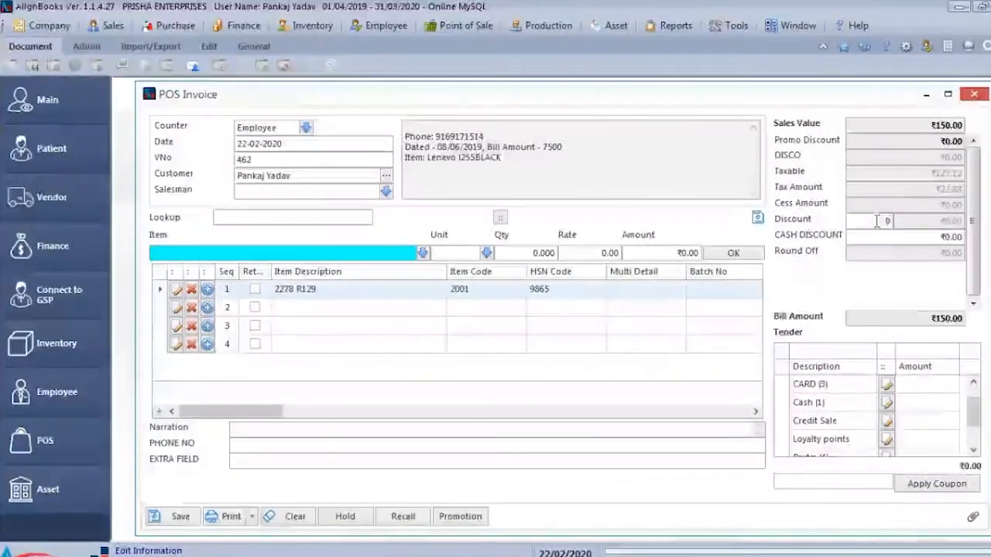
click(911, 225)
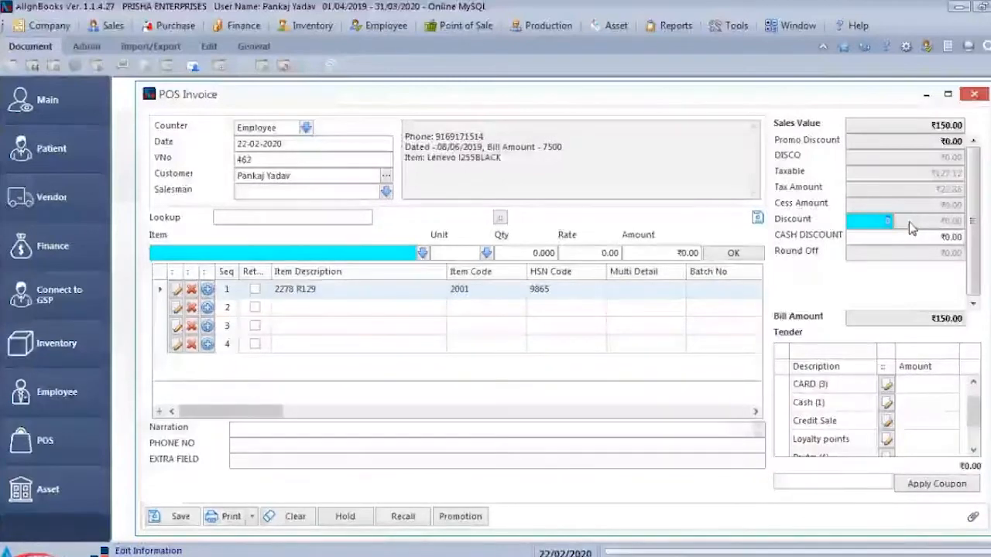
text(10)
key(Tab)
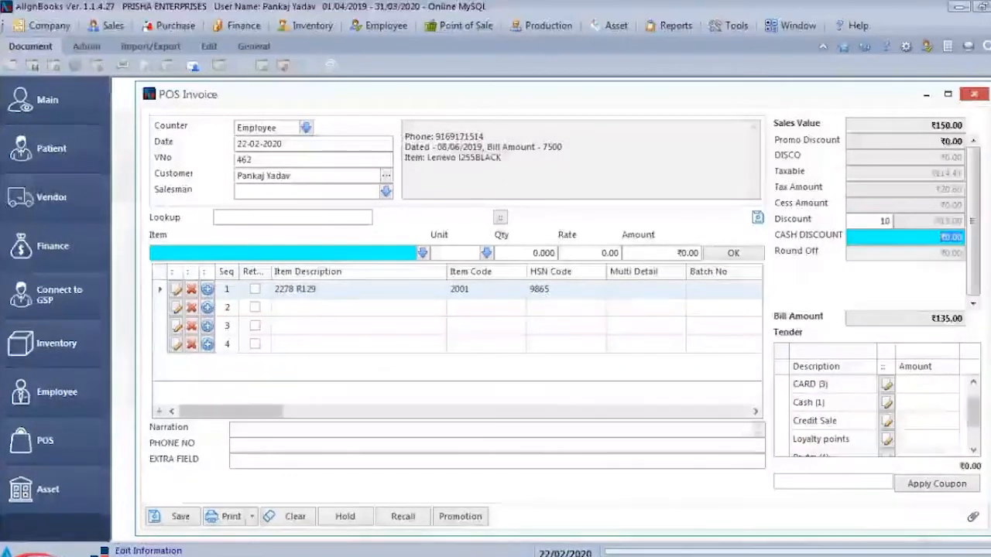
click(887, 402)
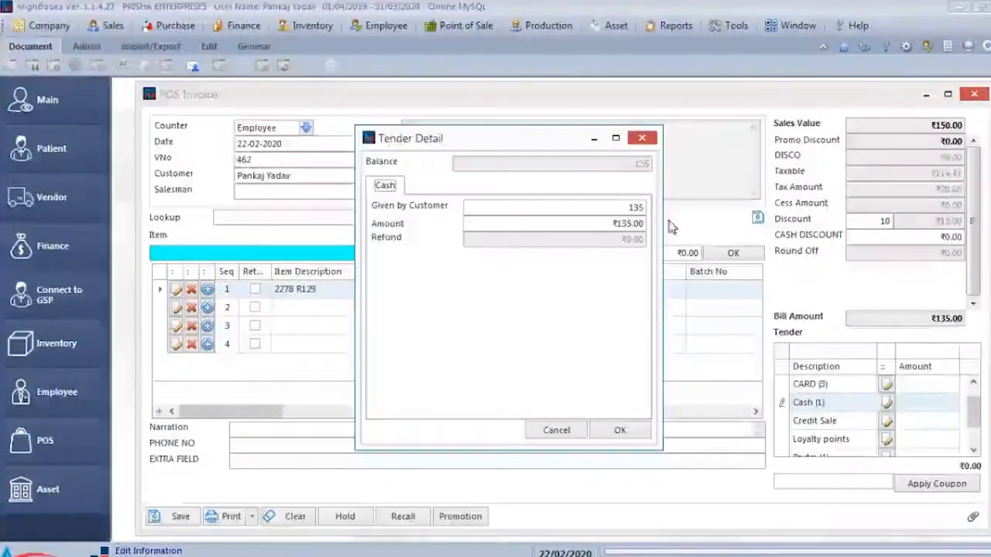
click(619, 431)
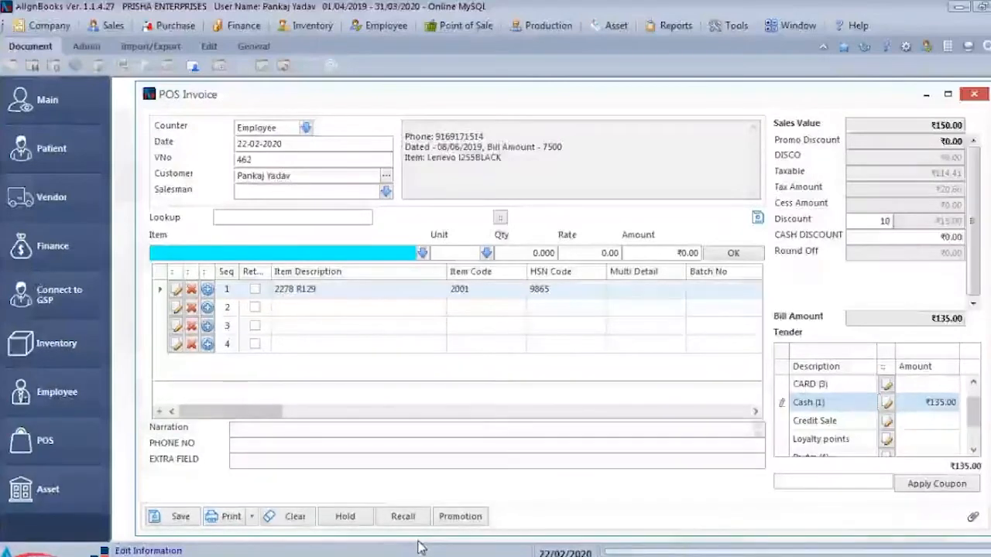
- Save the paid POS invoice, and close the POS invoice window without saving the new blank invoice
click(176, 516)
click(438, 317)
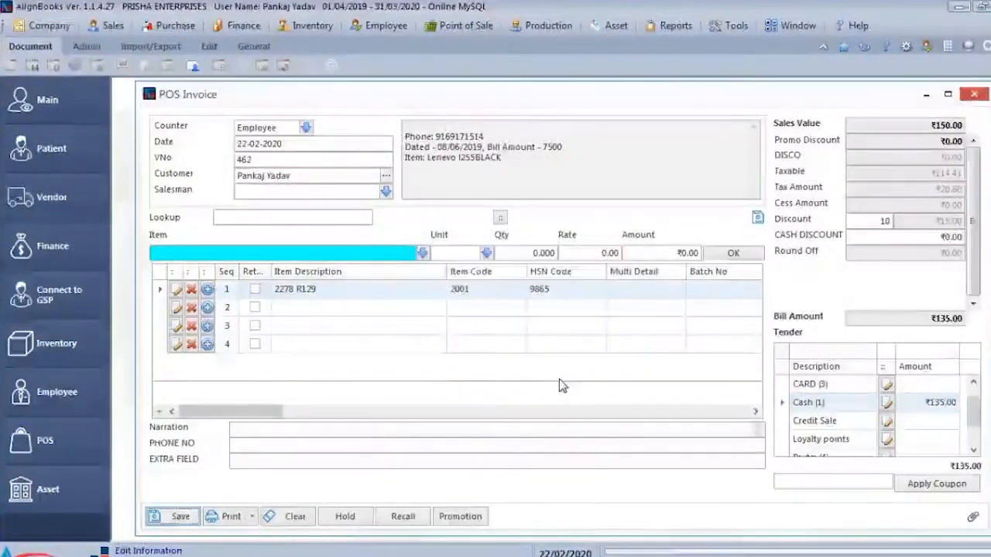
click(506, 307)
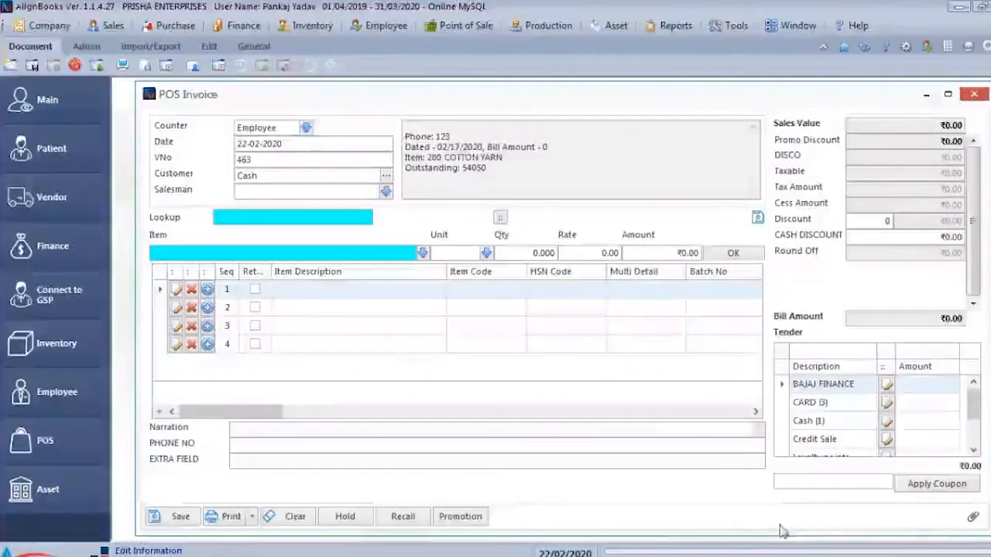
click(973, 93)
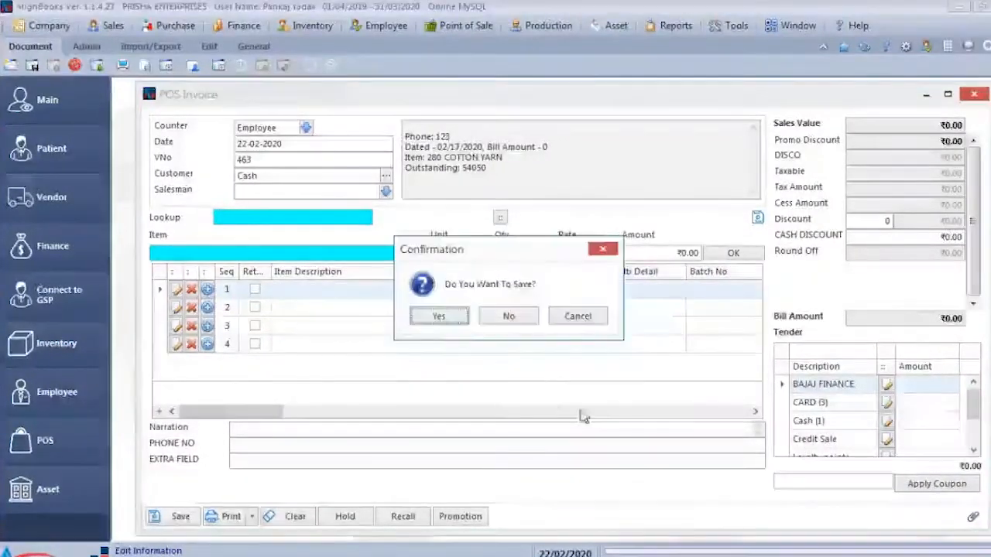
click(510, 317)
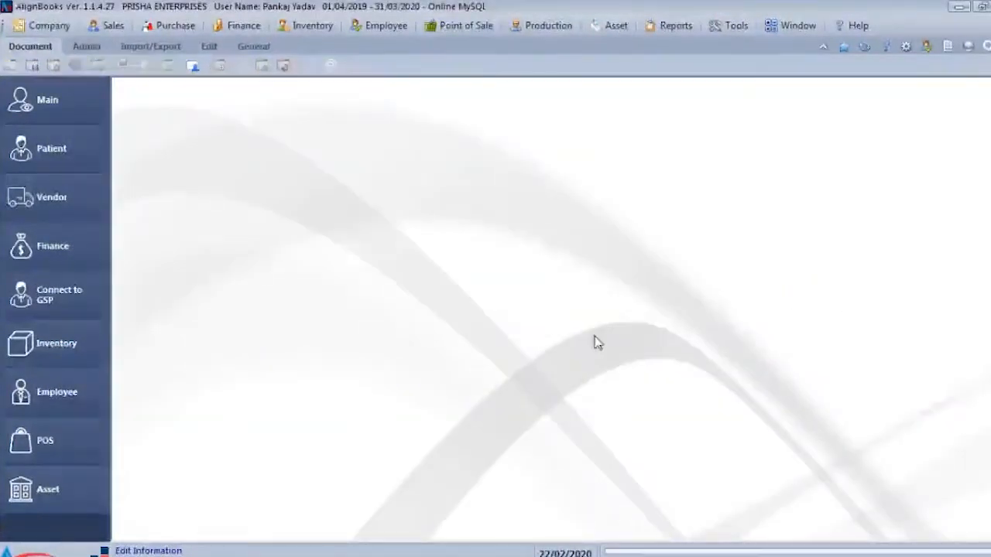
- Examine the available MIS financial and sales analyses, GST reports, and Finance reports such as primary books and trial balance
click(674, 25)
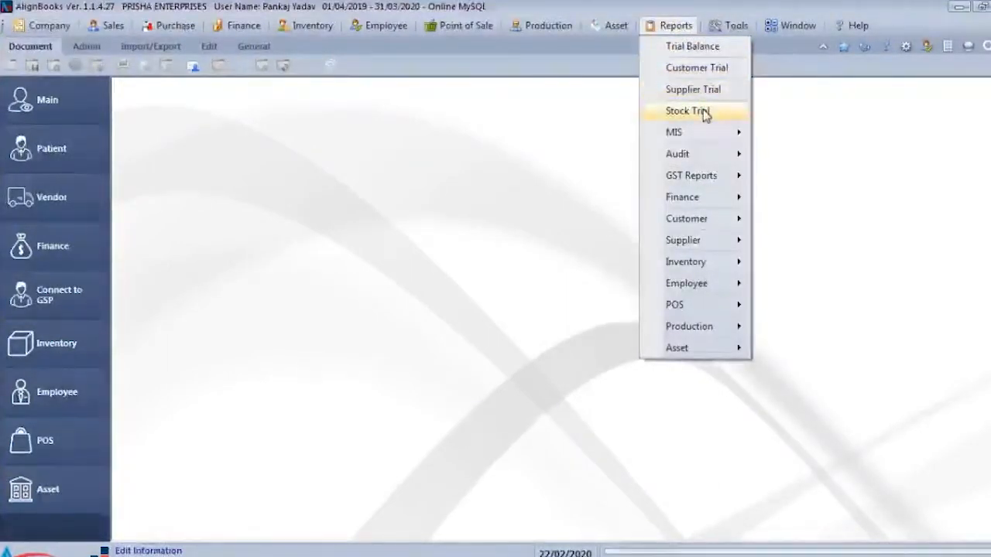
mouse_move(699, 132)
mouse_move(805, 138)
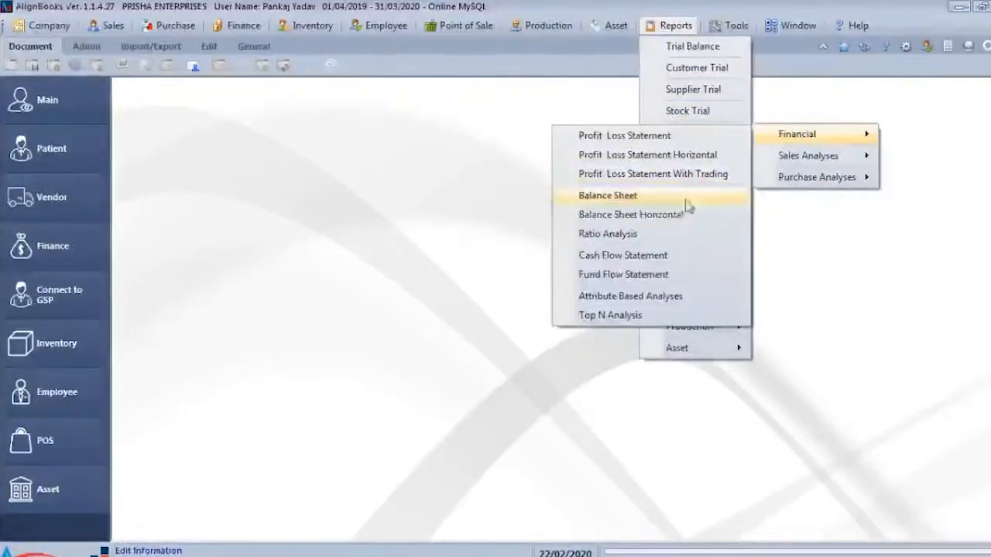
mouse_move(819, 163)
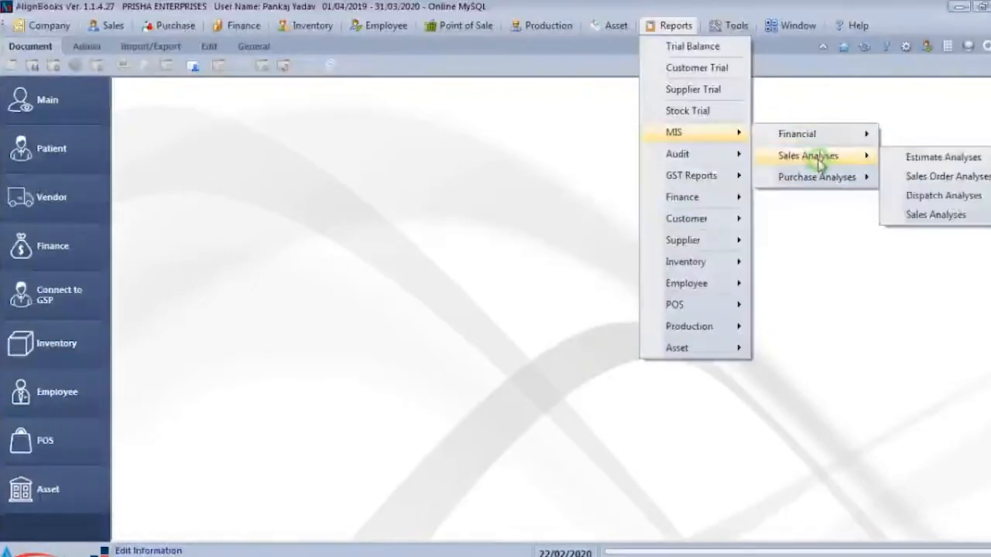
mouse_move(697, 184)
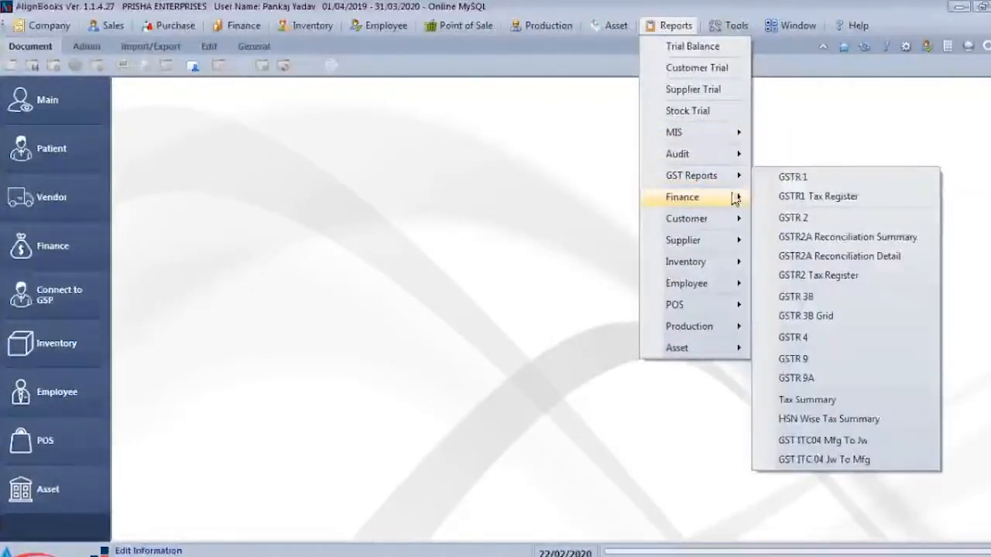
mouse_move(732, 200)
mouse_move(804, 207)
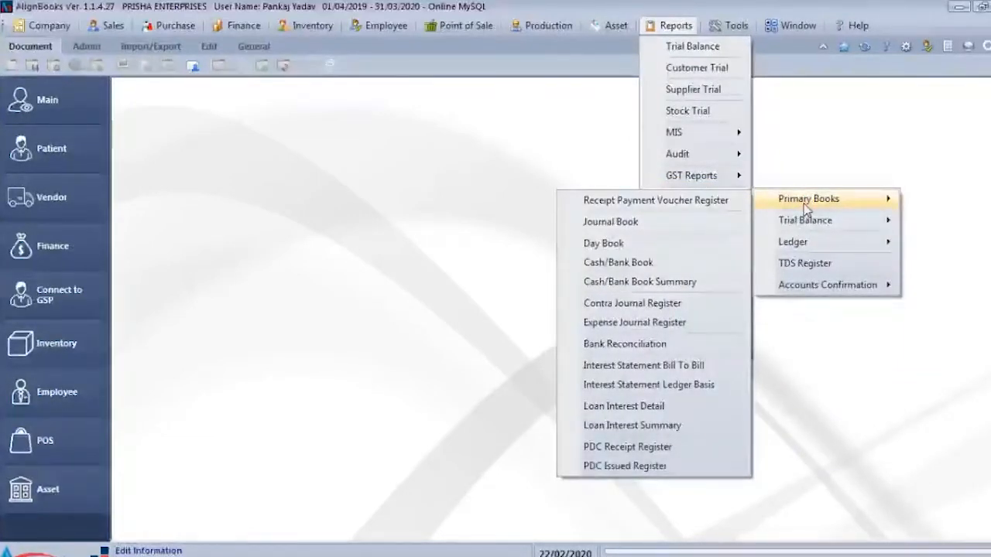
mouse_move(814, 226)
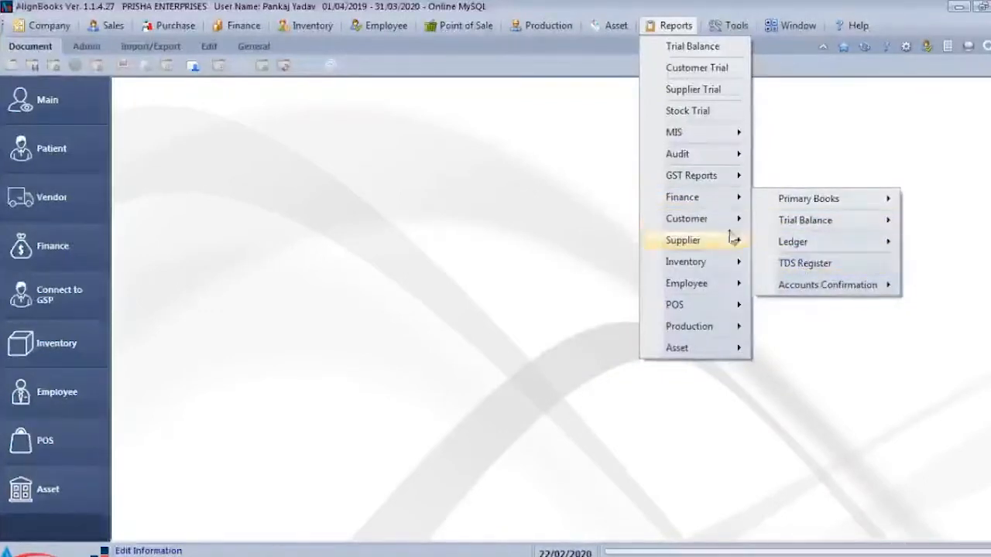
- Examine the available Customer, Supplier, Inventory, Employee, POS, Production and Asset reports, including the stock, inter-branch and jobwork registers
mouse_move(729, 231)
mouse_move(847, 222)
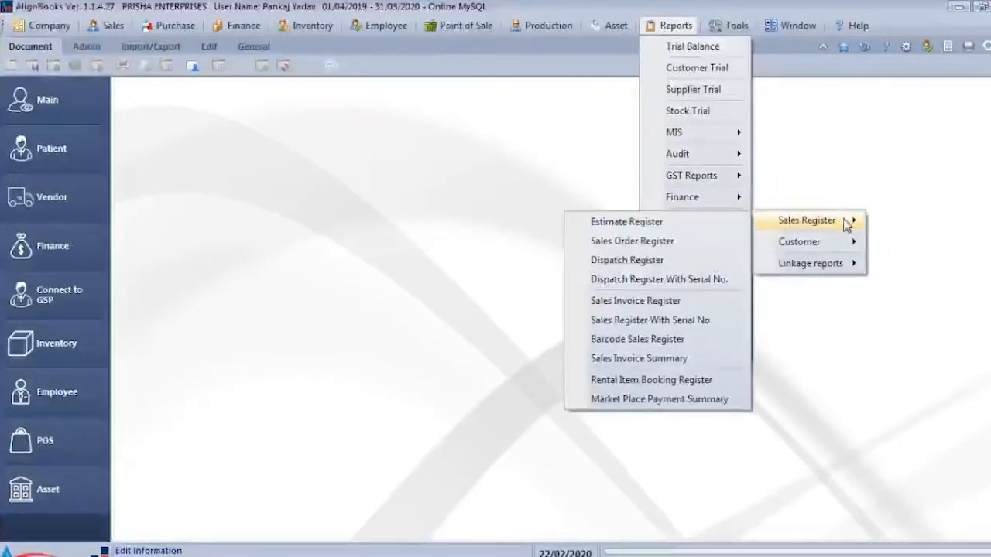
mouse_move(843, 242)
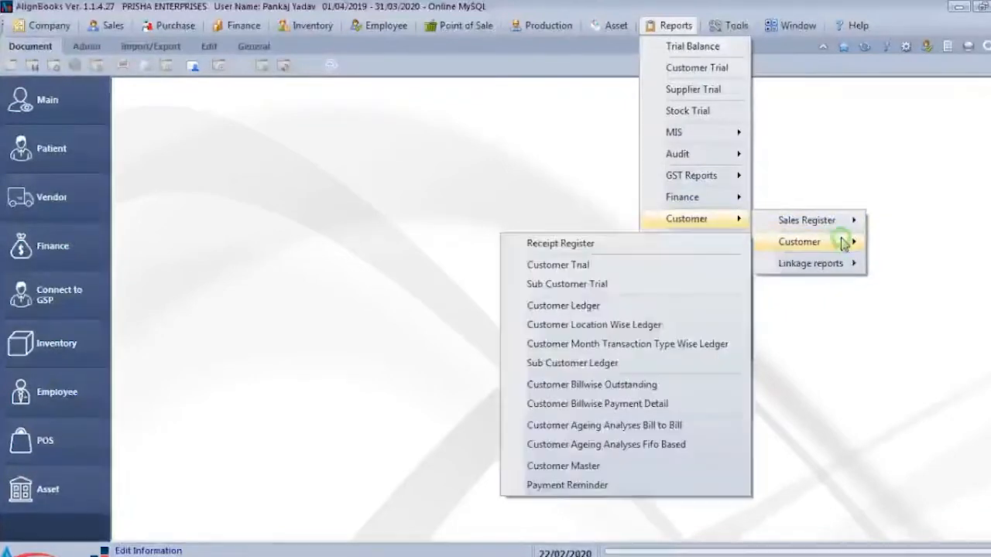
mouse_move(826, 264)
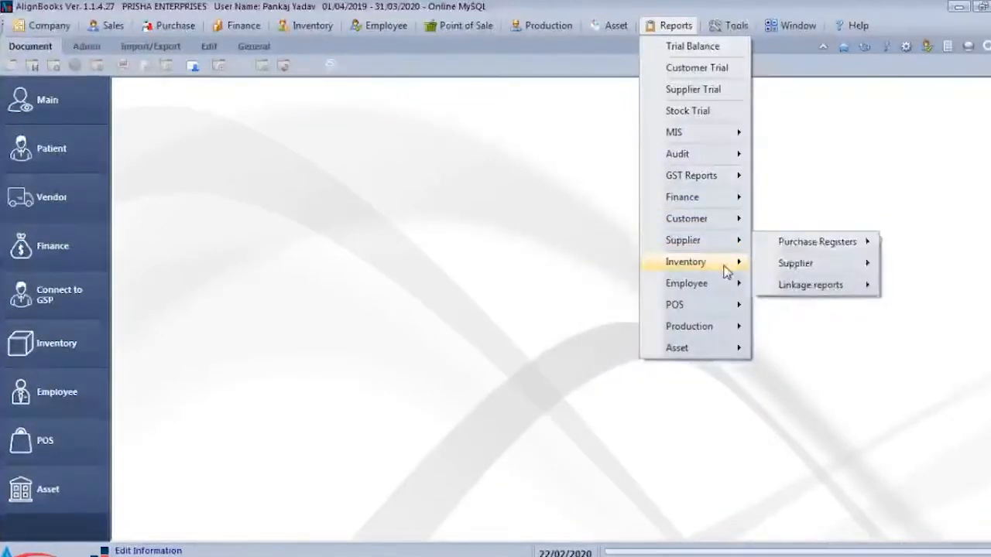
mouse_move(725, 270)
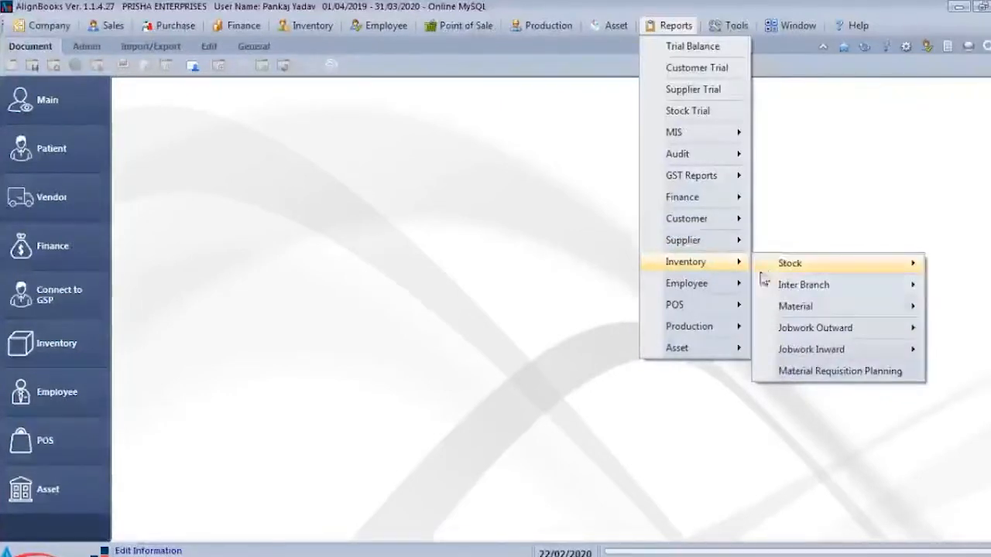
mouse_move(782, 267)
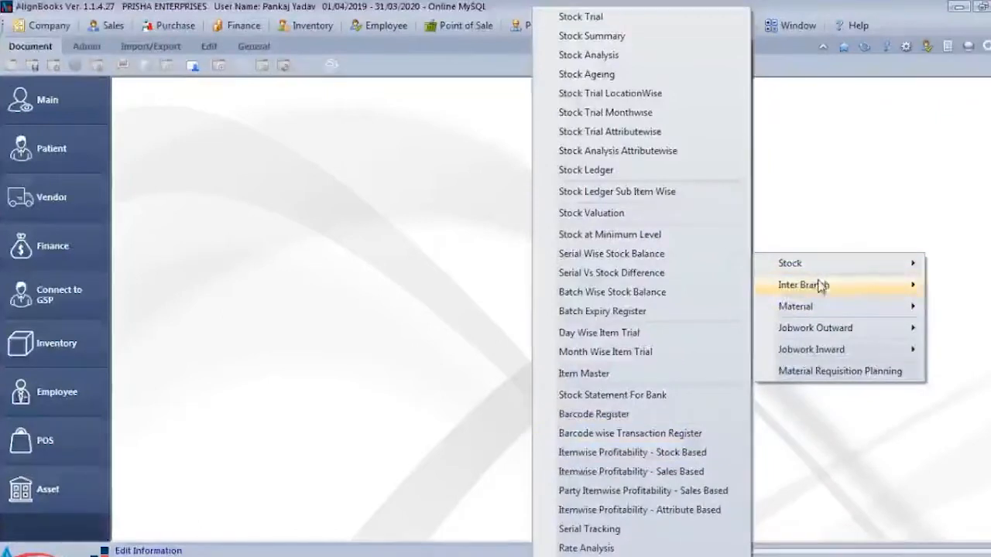
mouse_move(818, 283)
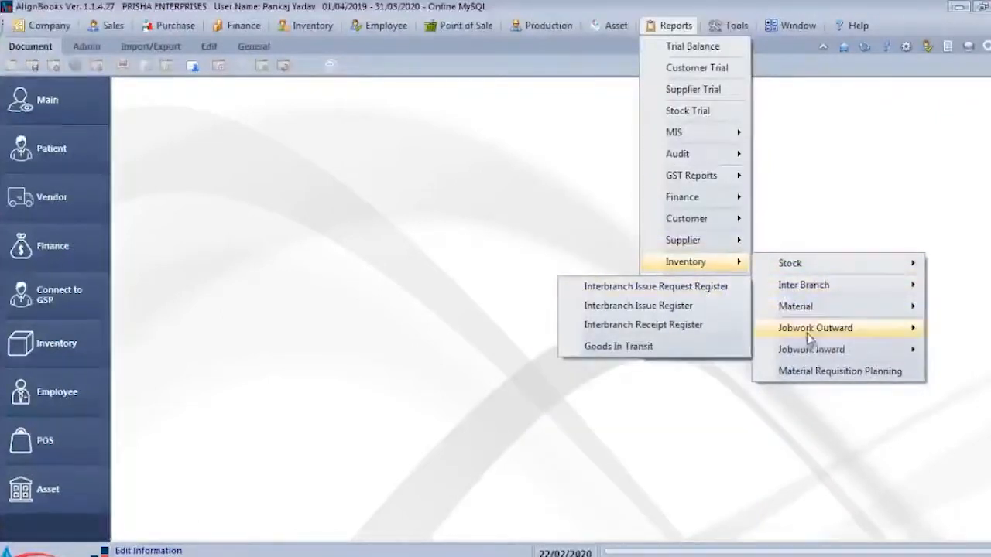
mouse_move(836, 313)
mouse_move(839, 332)
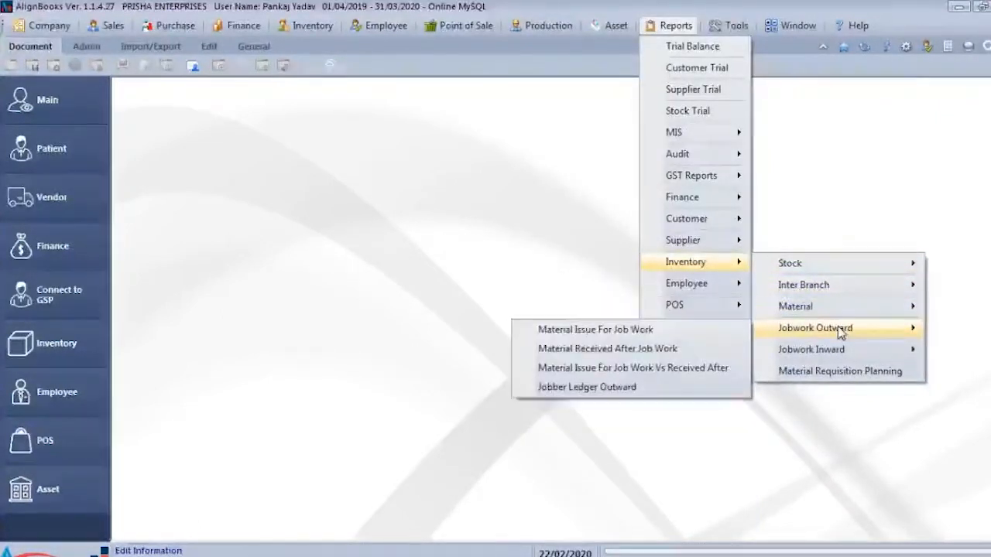
mouse_move(842, 352)
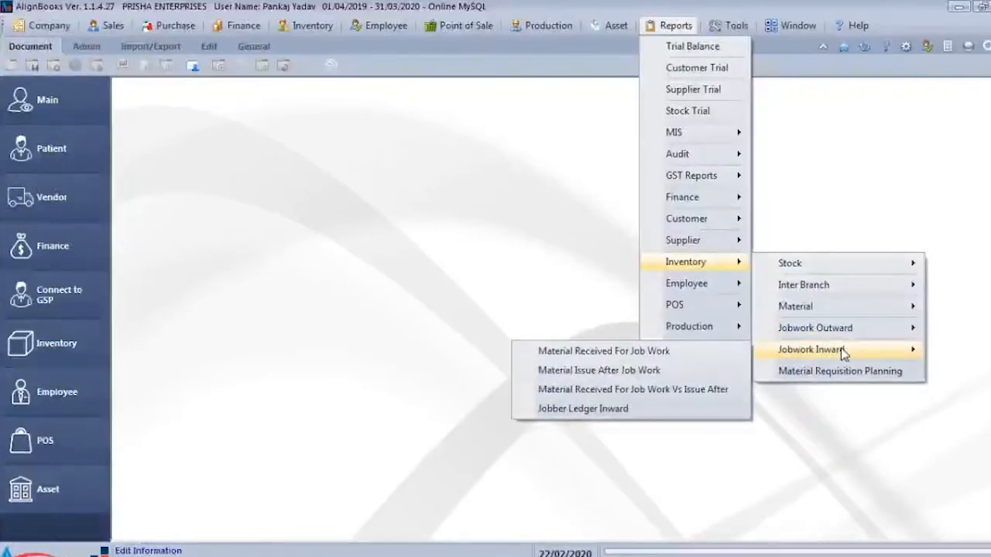
mouse_move(698, 285)
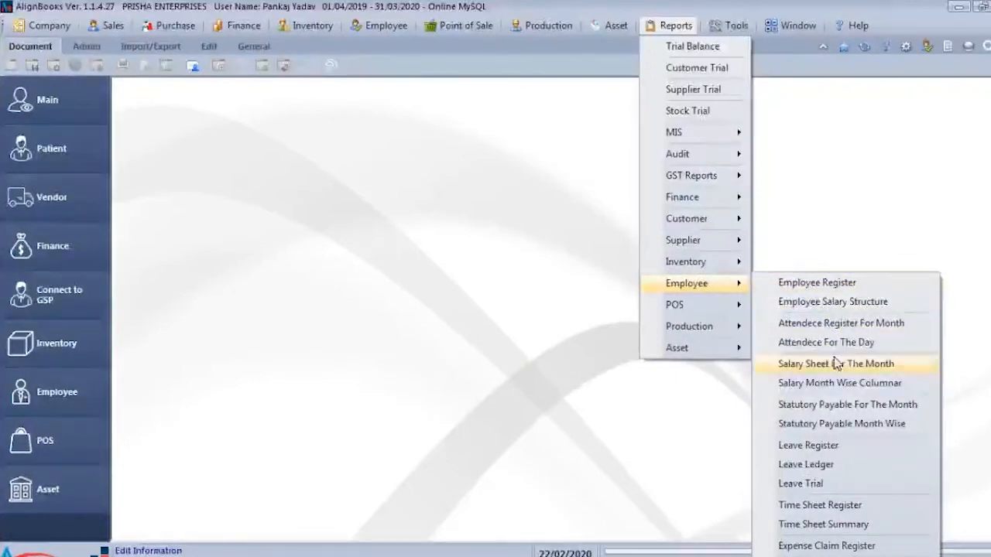
mouse_move(712, 304)
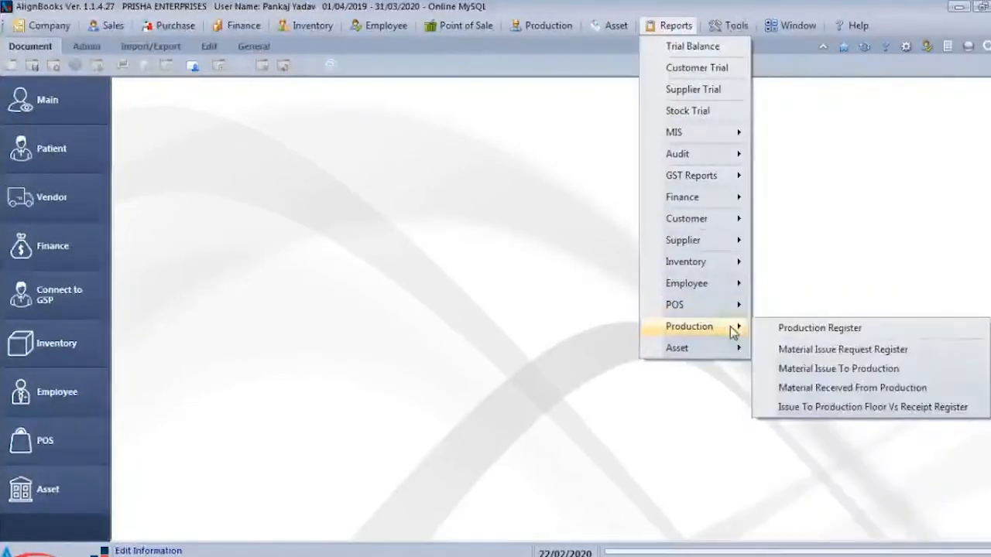
mouse_move(728, 349)
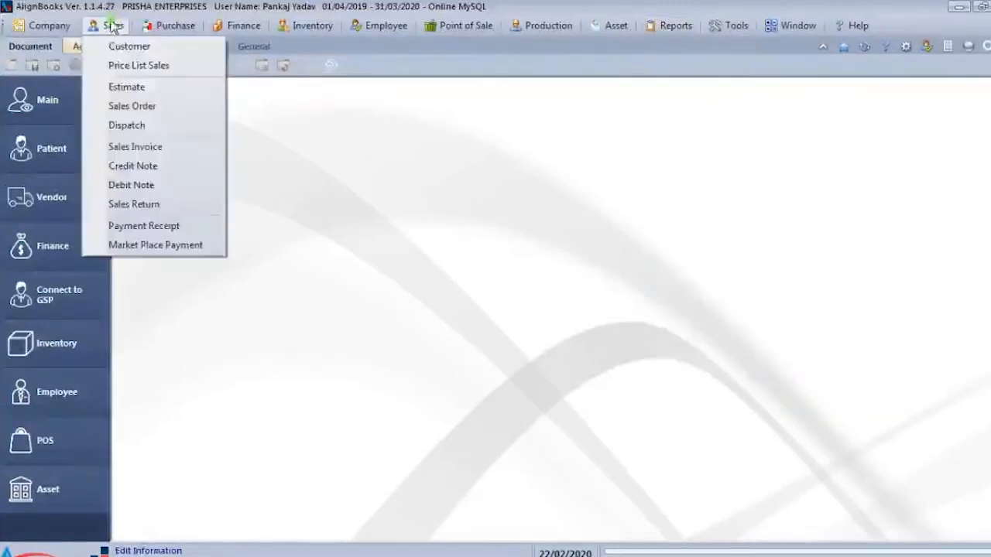
- Look over the functions offered by the Sales, Purchase, Employee and other modules, and bring up the Point of Sale functions
mouse_move(168, 36)
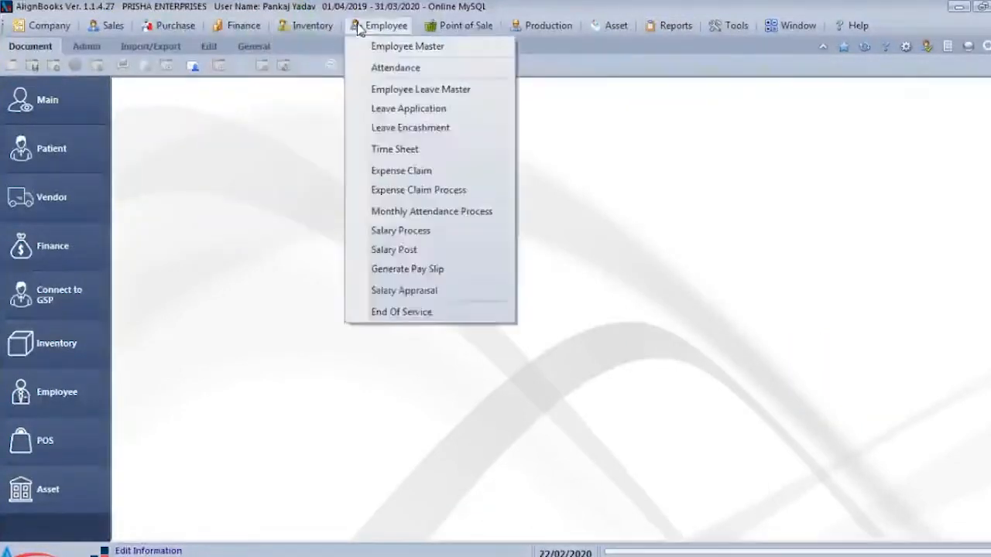
mouse_move(447, 29)
mouse_move(658, 27)
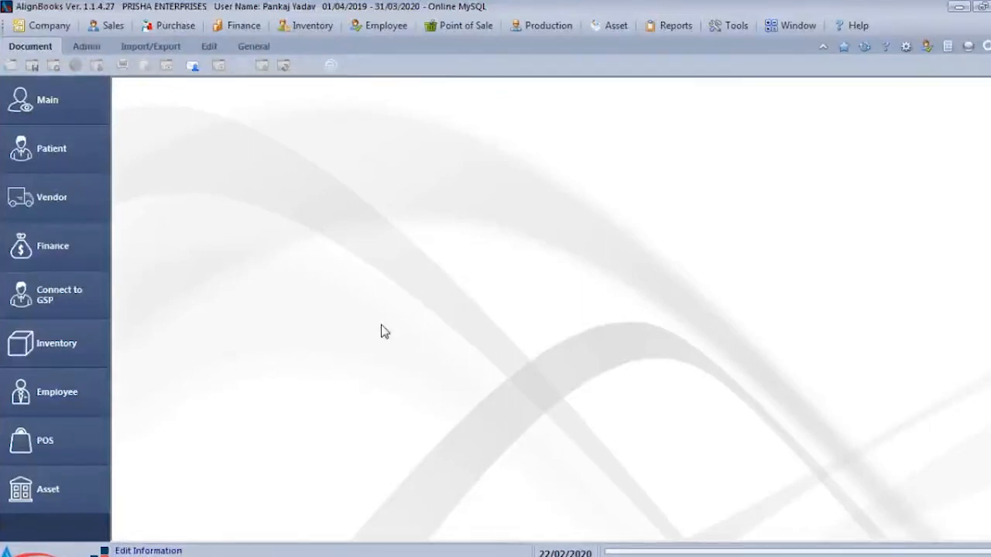
click(457, 25)
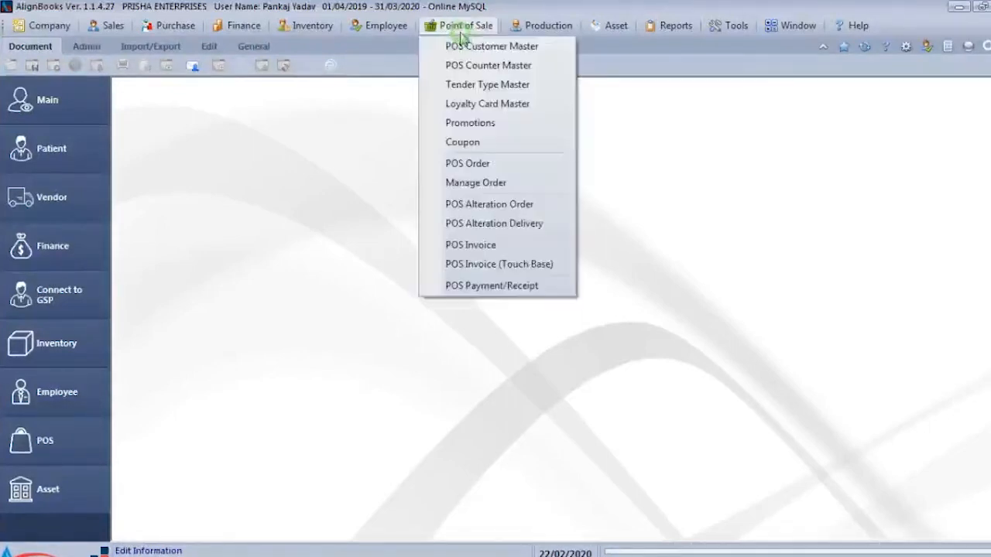